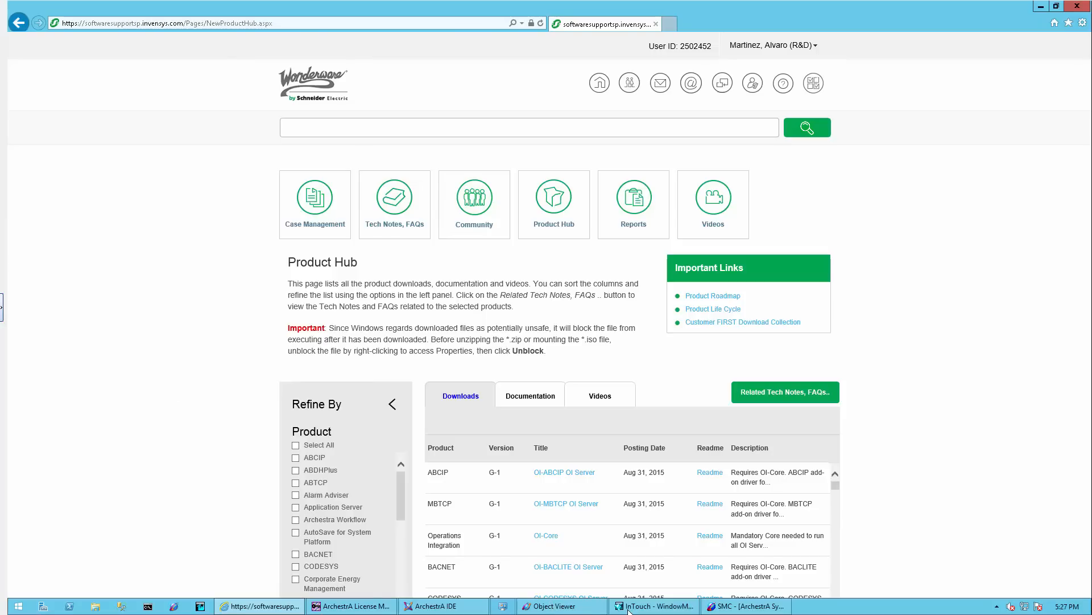
- Inspect the DASGESRTP server's global parameters and the PLCPlatform01/02 connection settings under PORT
{"action": "left_click", "coordinate": [755, 606]}
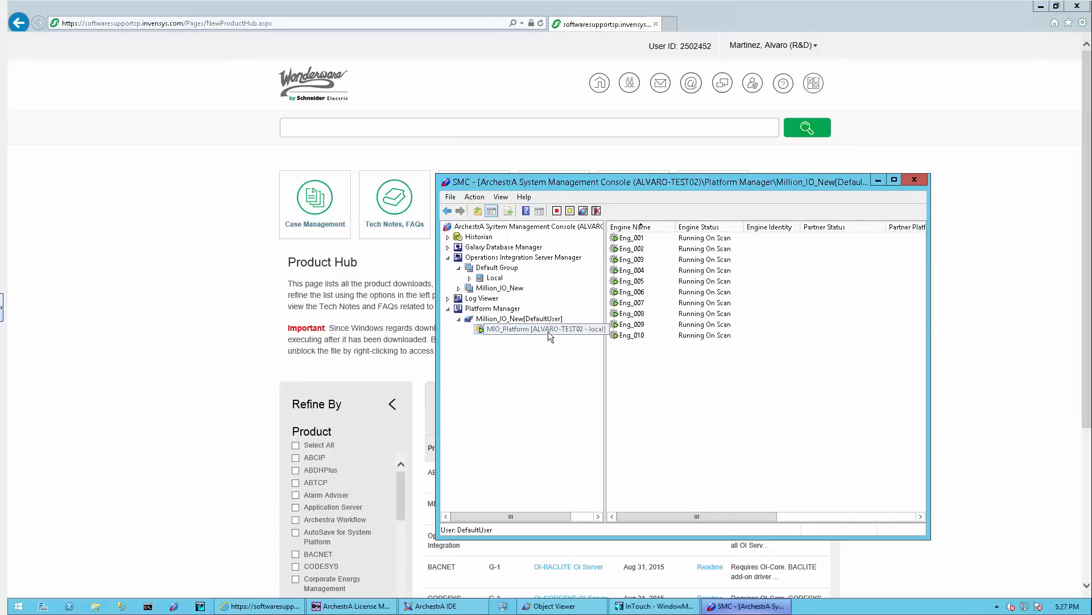
{"action": "left_click", "coordinate": [471, 278]}
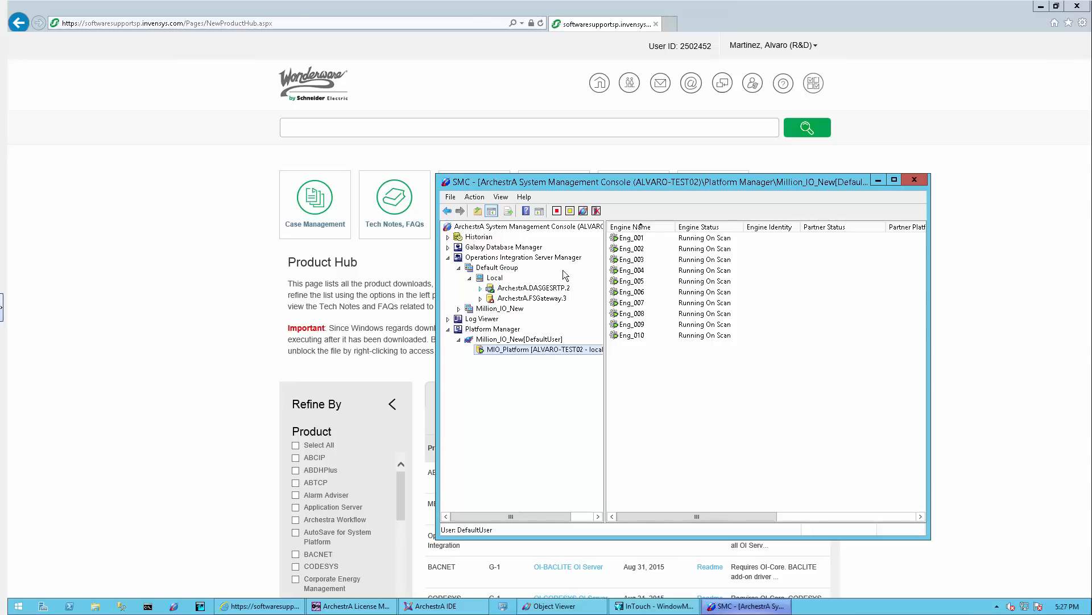
{"action": "left_click", "coordinate": [480, 288]}
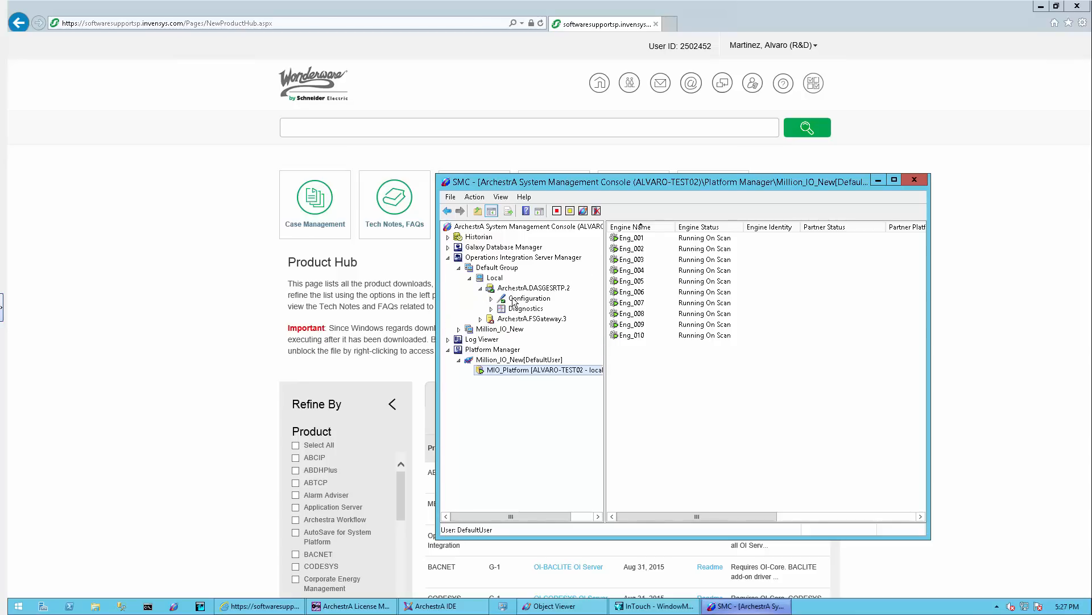
{"action": "left_click", "coordinate": [514, 301]}
{"action": "left_click", "coordinate": [489, 300]}
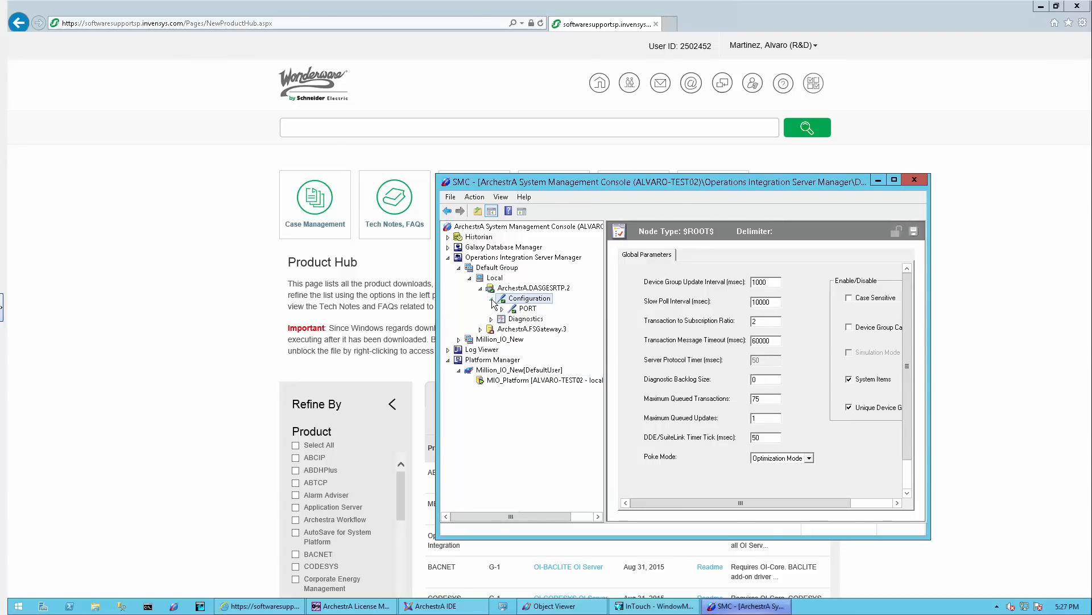
{"action": "left_click", "coordinate": [501, 309]}
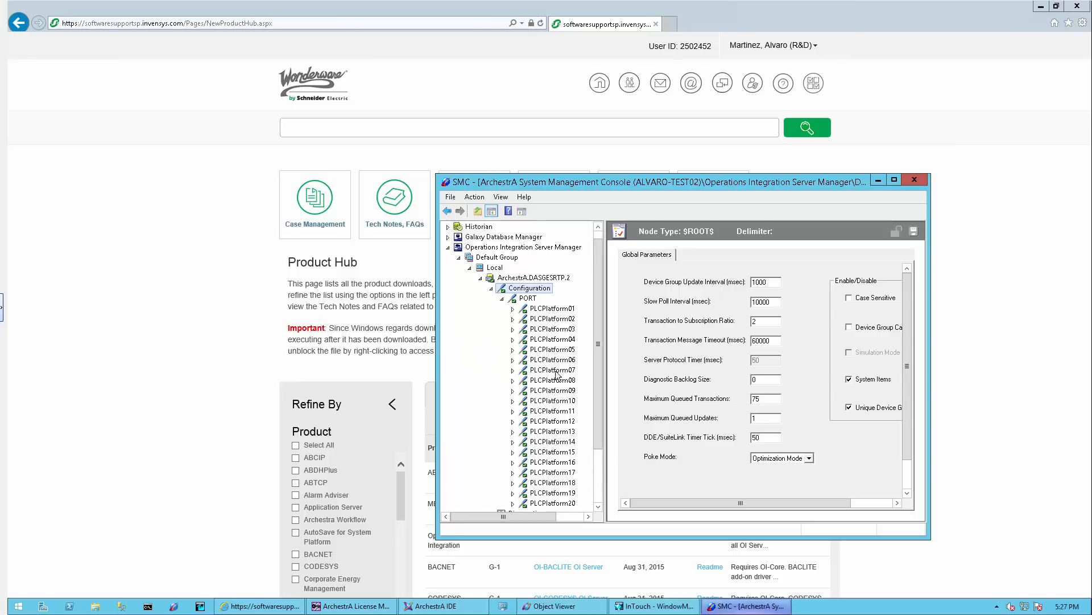
{"action": "left_click", "coordinate": [552, 308]}
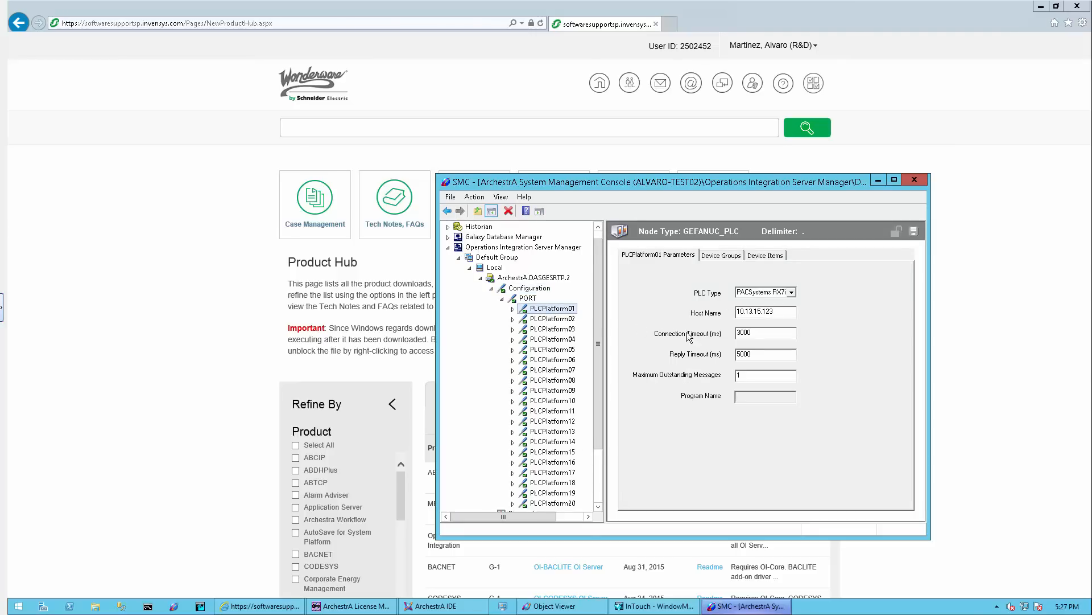
{"action": "left_click", "coordinate": [552, 319]}
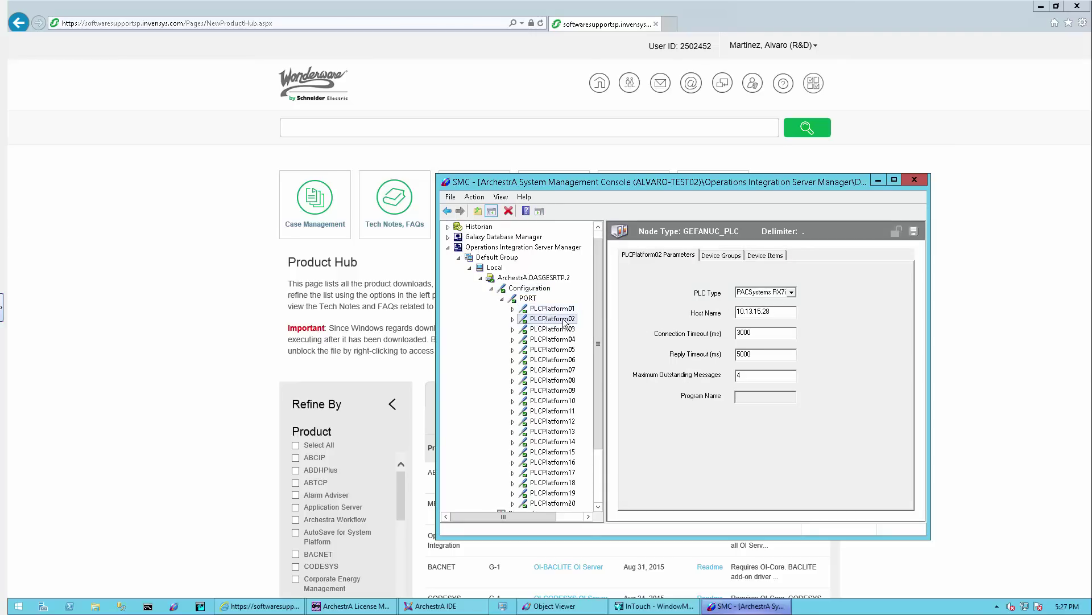
- Deactivate the ArchestrA.DASGESRTP.2 server, confirm it, and close the console
{"action": "left_click", "coordinate": [512, 278]}
{"action": "right_click", "coordinate": [516, 290]}
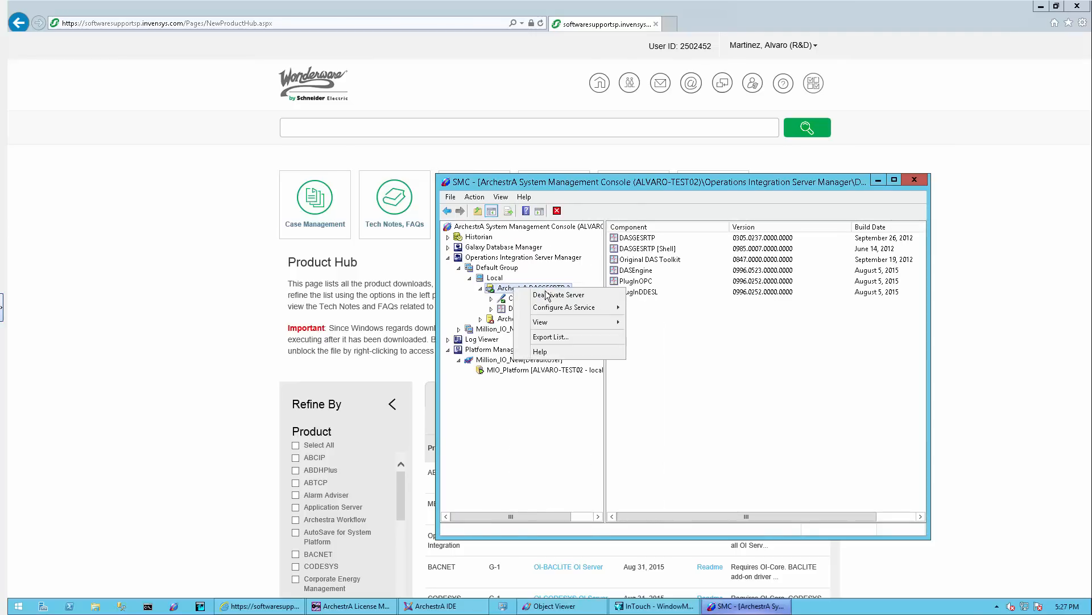
{"action": "left_click", "coordinate": [556, 296]}
{"action": "left_click", "coordinate": [724, 392]}
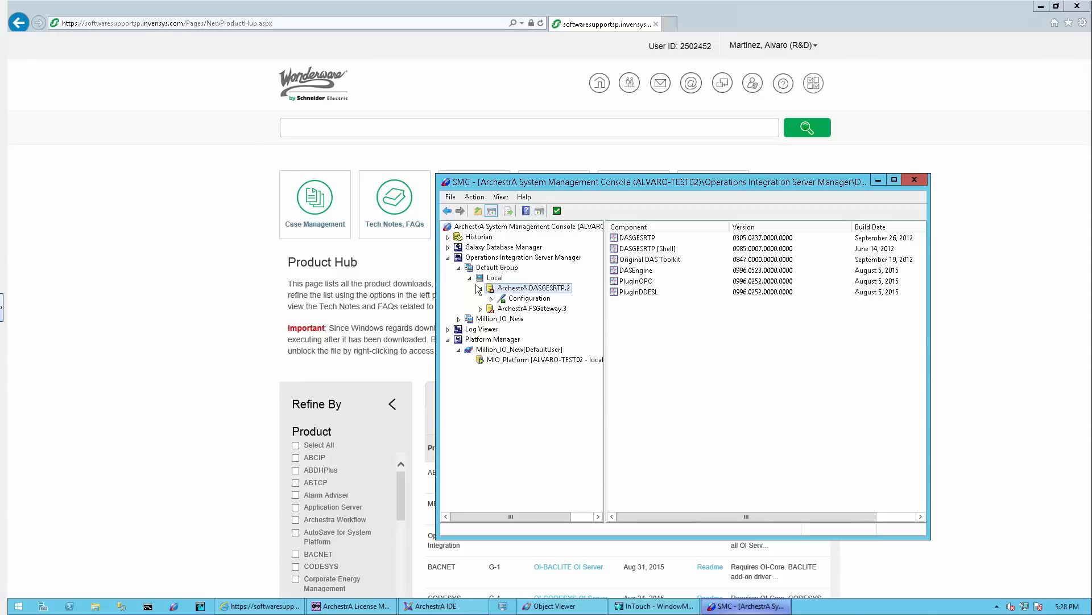
{"action": "left_click", "coordinate": [918, 180]}
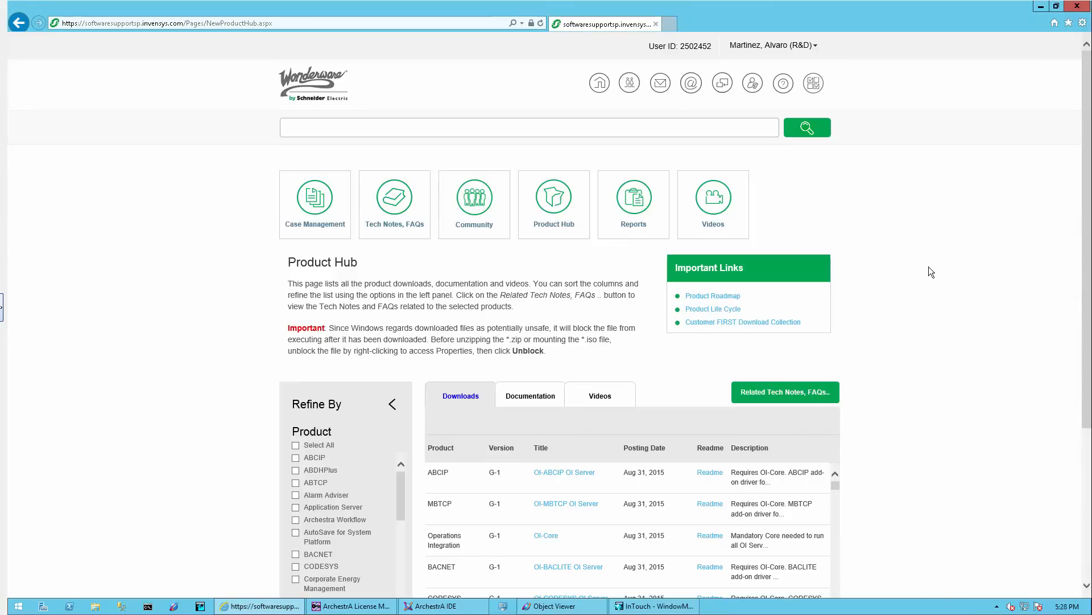
{"action": "scroll", "coordinate": [931, 271], "scroll_direction": "down", "scroll_amount": 1}
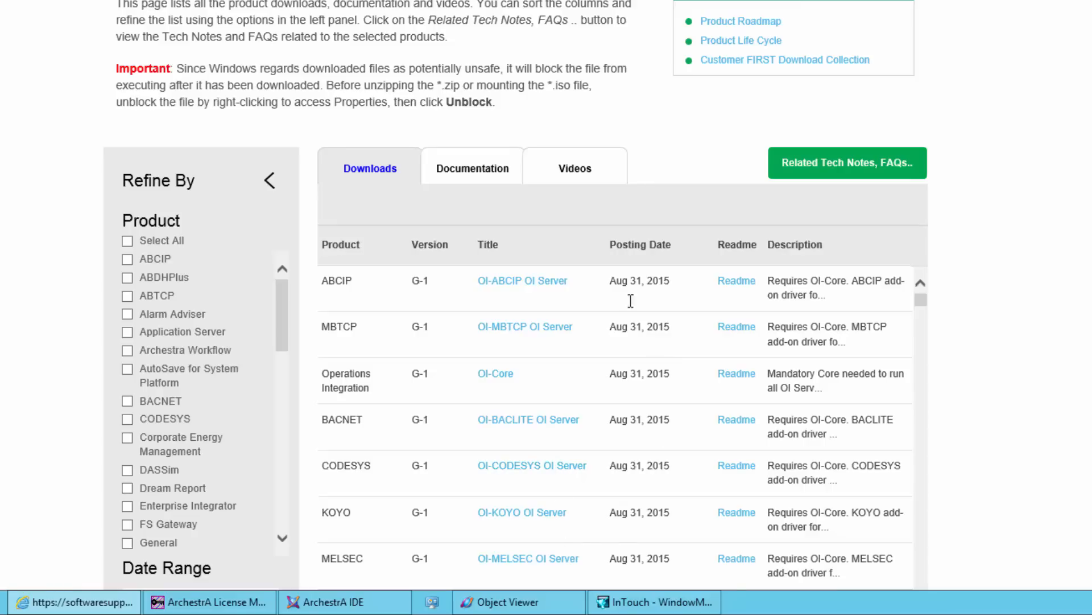
{"action": "scroll", "coordinate": [1040, 330], "scroll_direction": "down", "scroll_amount": 1}
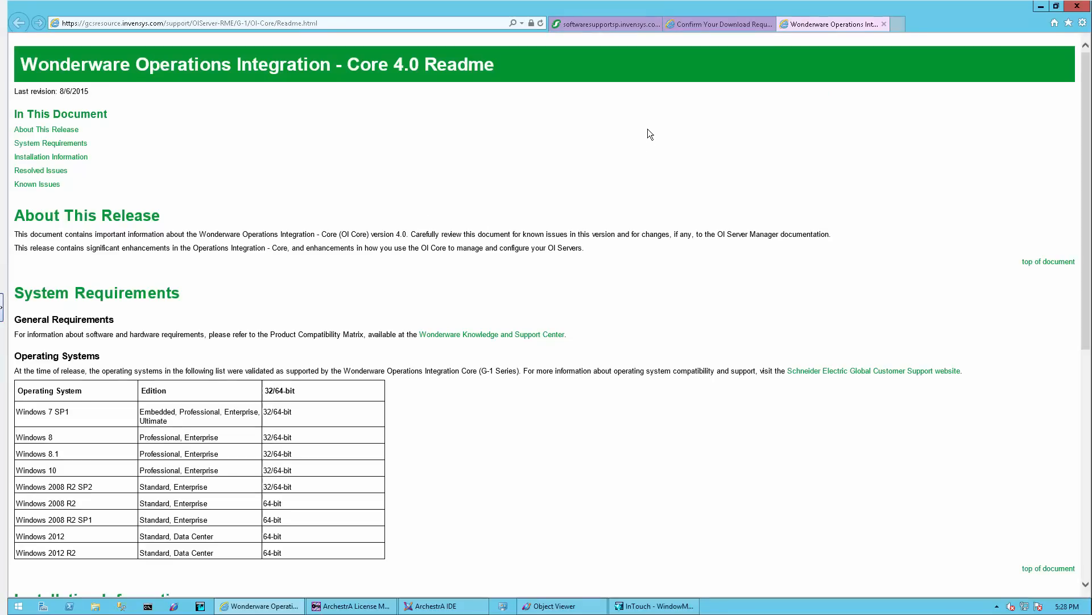
- Switch to the OI-Core download confirmation page
{"action": "left_click", "coordinate": [696, 25]}
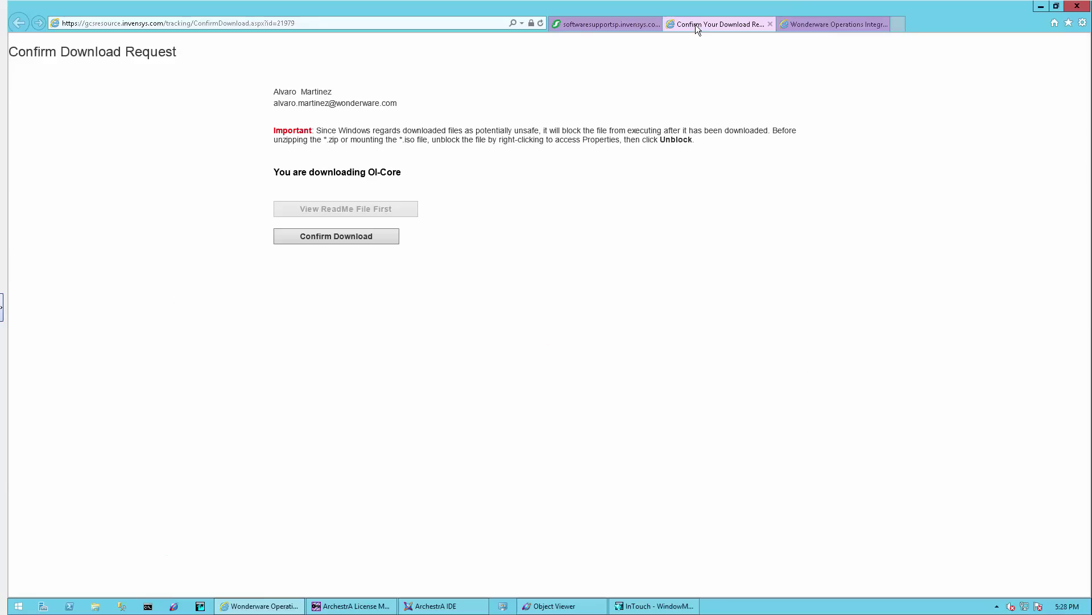
- Confirm the OI-Core download and save OI-Core-G1.zip to disk
{"action": "left_click", "coordinate": [345, 242]}
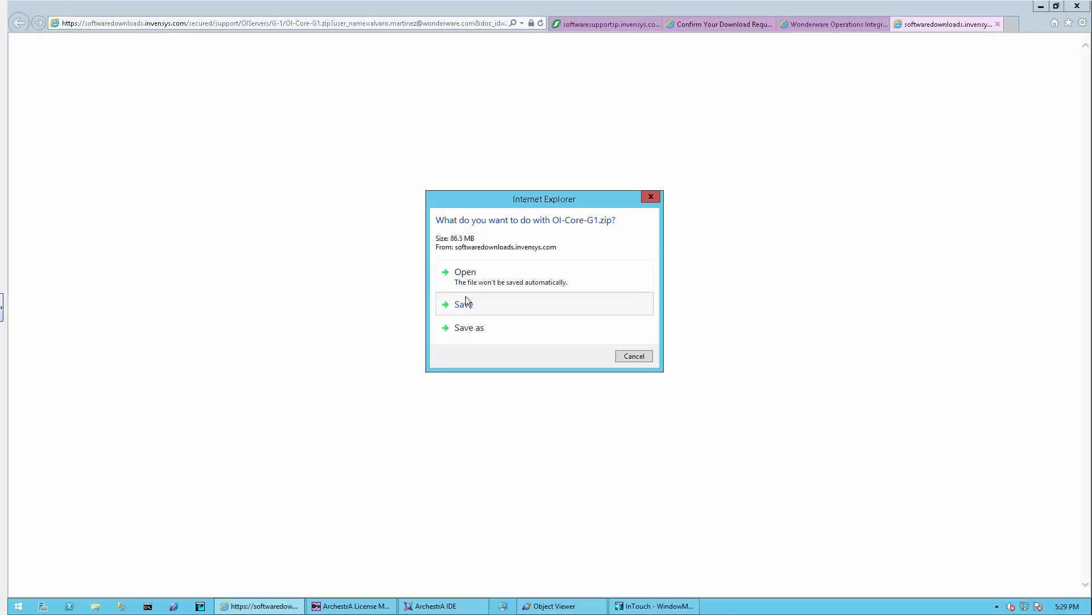
{"action": "left_click", "coordinate": [468, 327]}
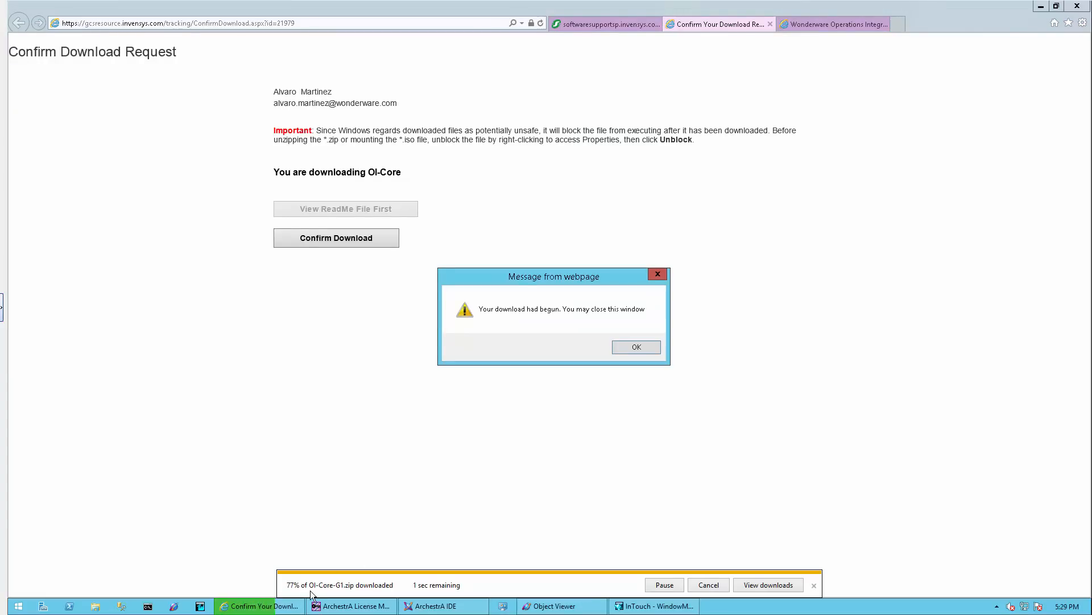
{"action": "left_click", "coordinate": [637, 346]}
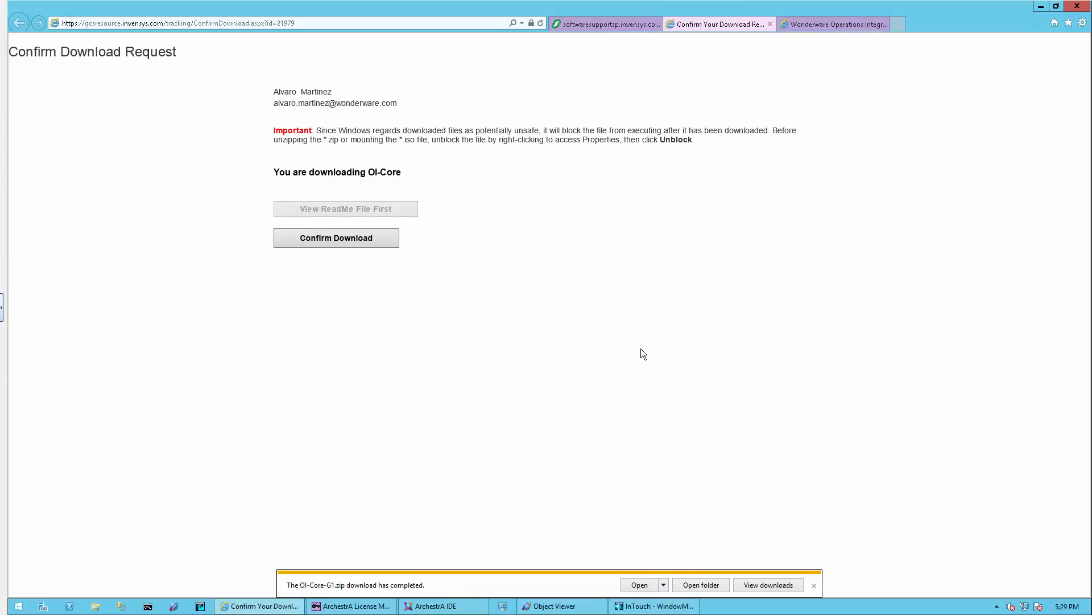
- Extract OI-Core-G1.zip into a new OI-Core-G1 folder in OI Servers (August 2015)
{"action": "left_click", "coordinate": [640, 585]}
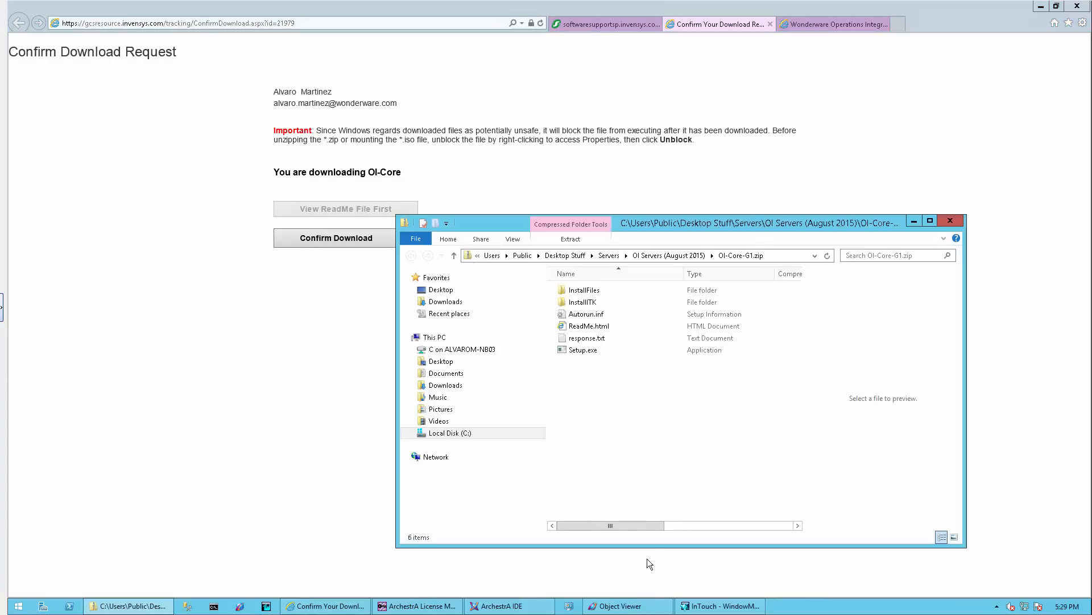
{"action": "left_click", "coordinate": [668, 255]}
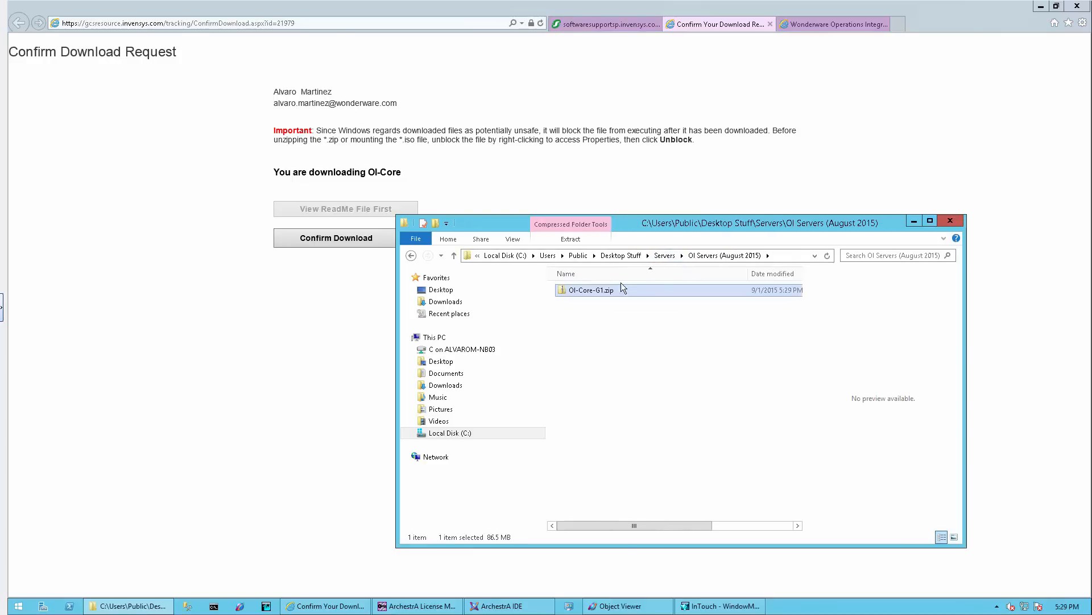
{"action": "right_click", "coordinate": [593, 301]}
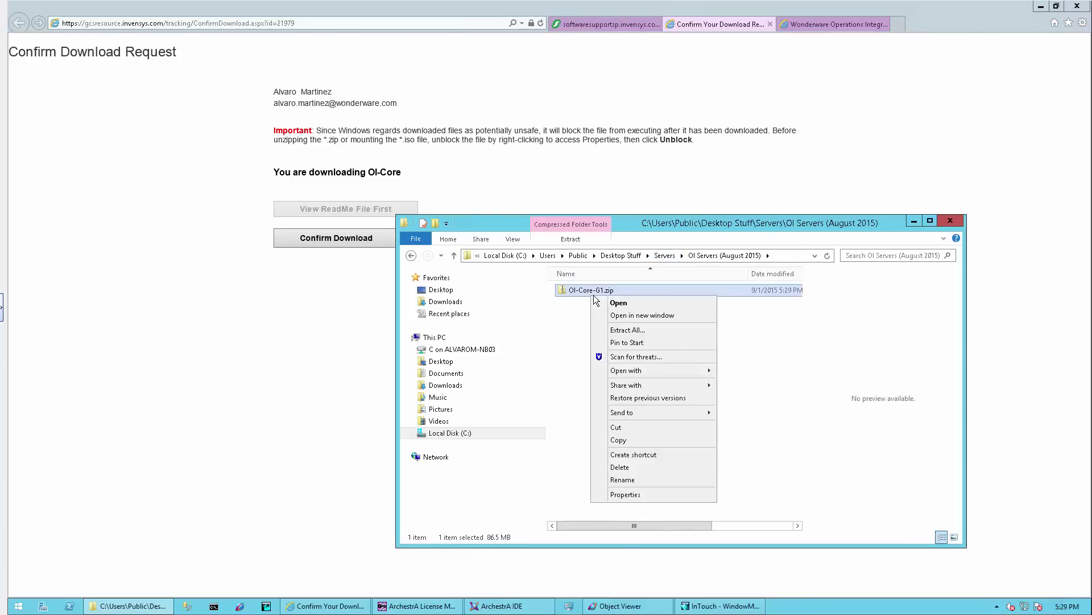
{"action": "left_click", "coordinate": [635, 329]}
{"action": "left_click", "coordinate": [657, 413]}
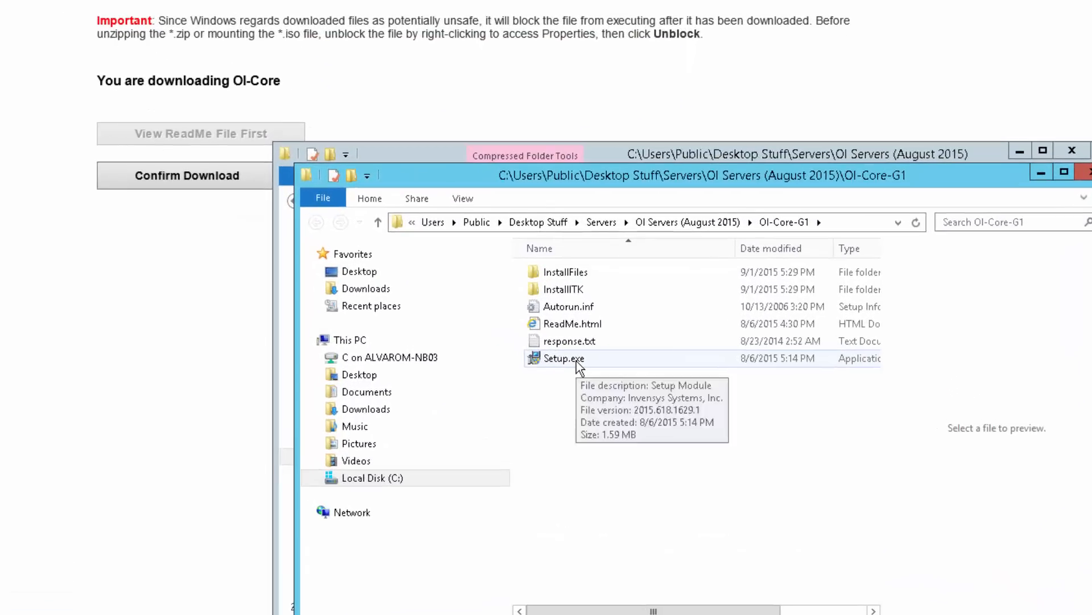
- Run Setup.exe, accept the license and install OI-Core with all selected features
{"action": "double_click", "coordinate": [601, 364]}
{"action": "left_click", "coordinate": [566, 301]}
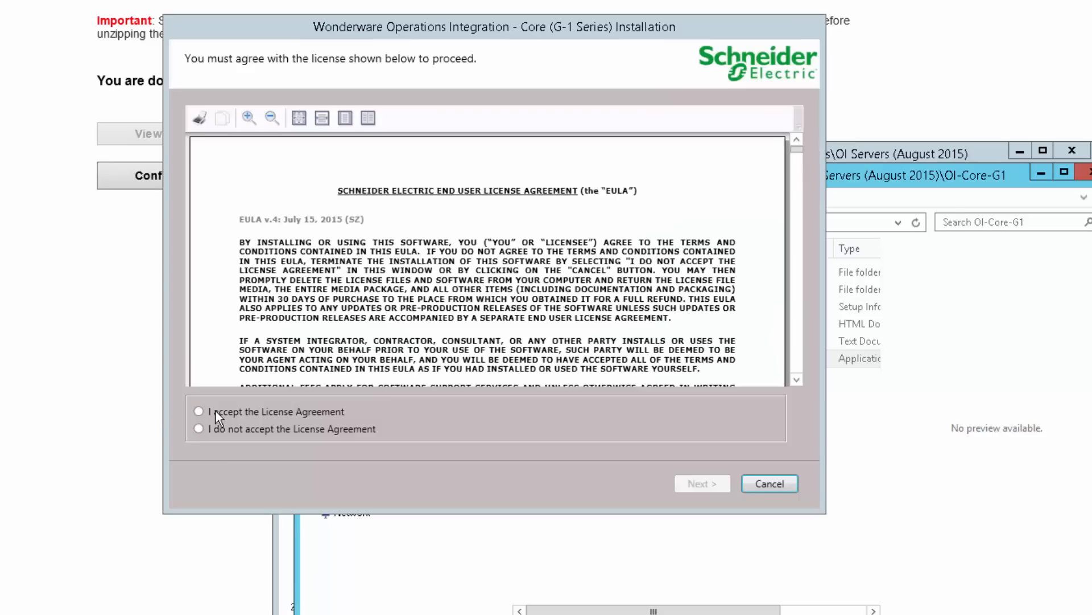
{"action": "left_click", "coordinate": [215, 410]}
{"action": "left_click", "coordinate": [690, 486]}
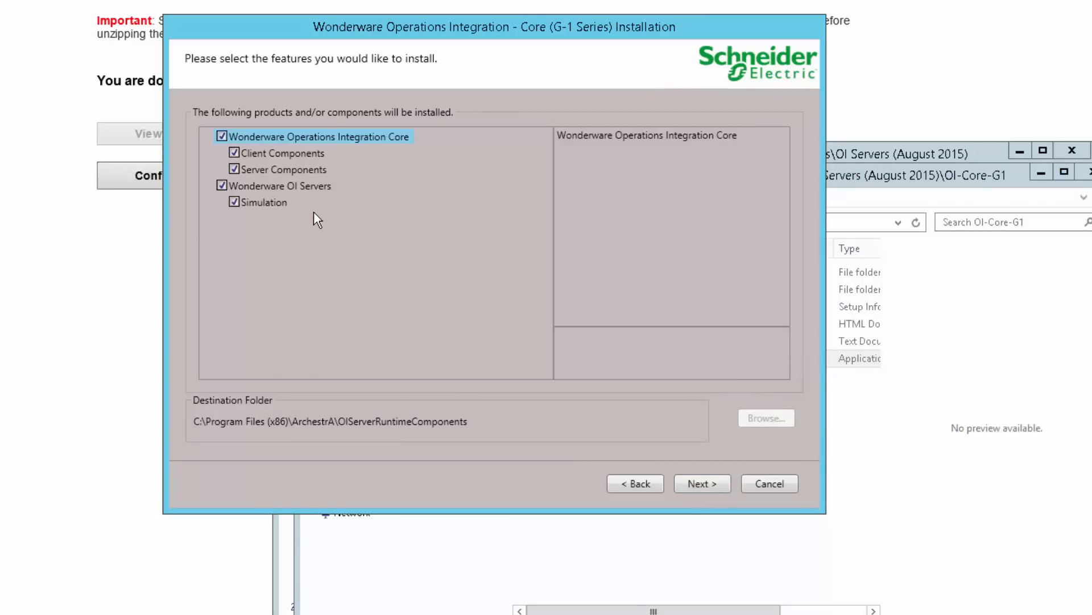
{"action": "left_click", "coordinate": [701, 482]}
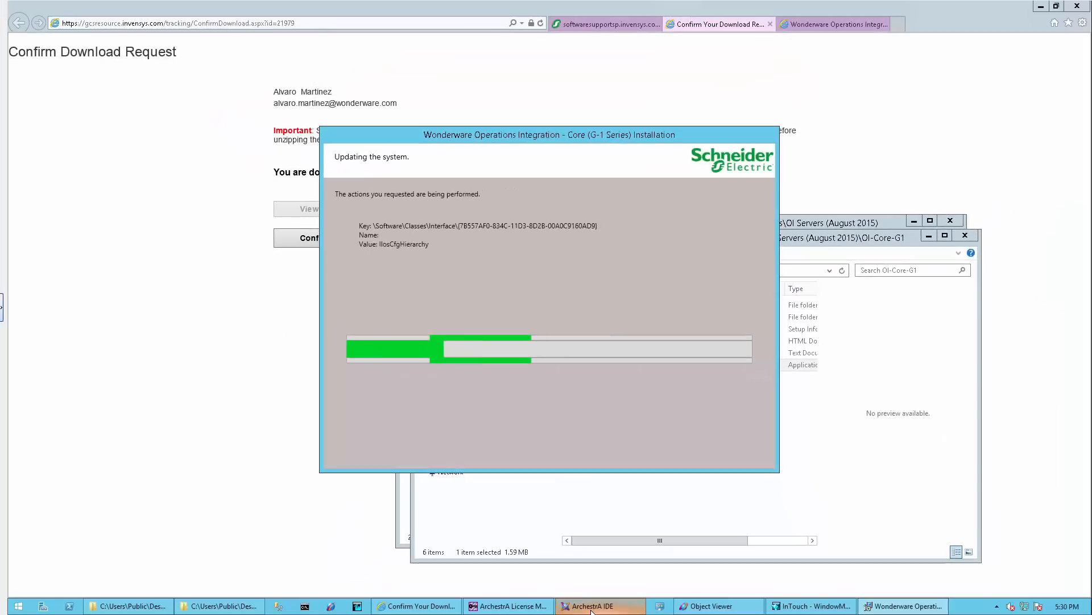
{"action": "left_click", "coordinate": [589, 606]}
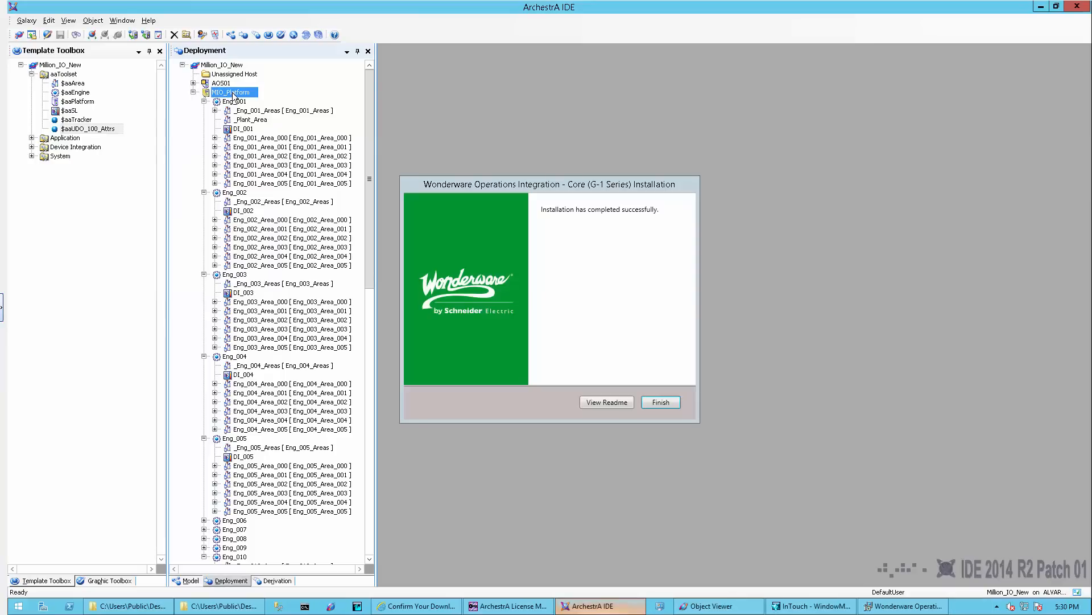
- Finish the OI-Core installer and glance at Eng_001_Area_000 in the Deployment view
{"action": "left_click", "coordinate": [661, 402]}
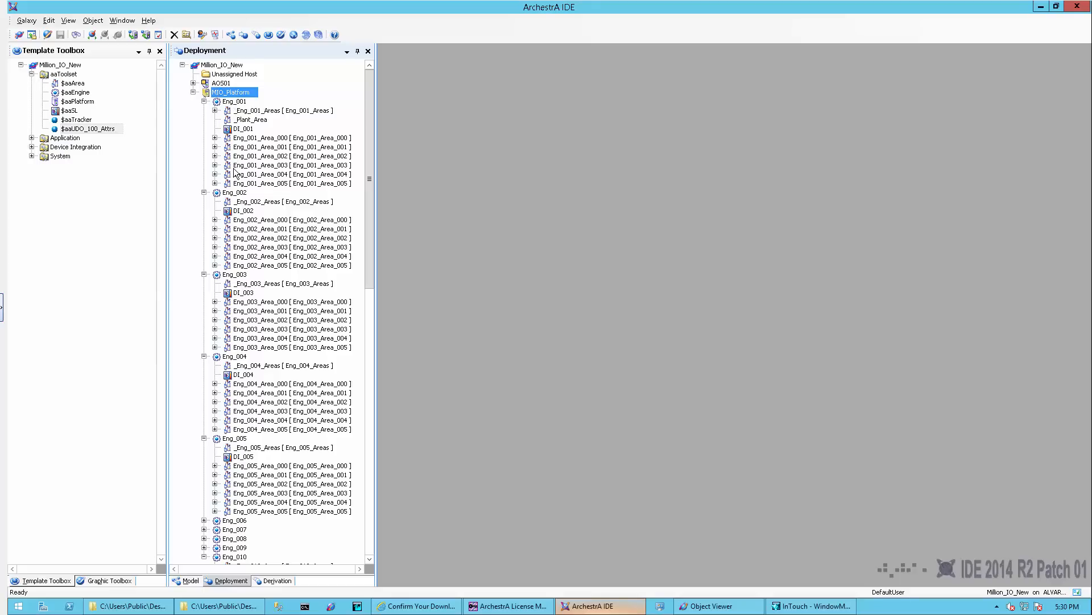
{"action": "left_click", "coordinate": [216, 137]}
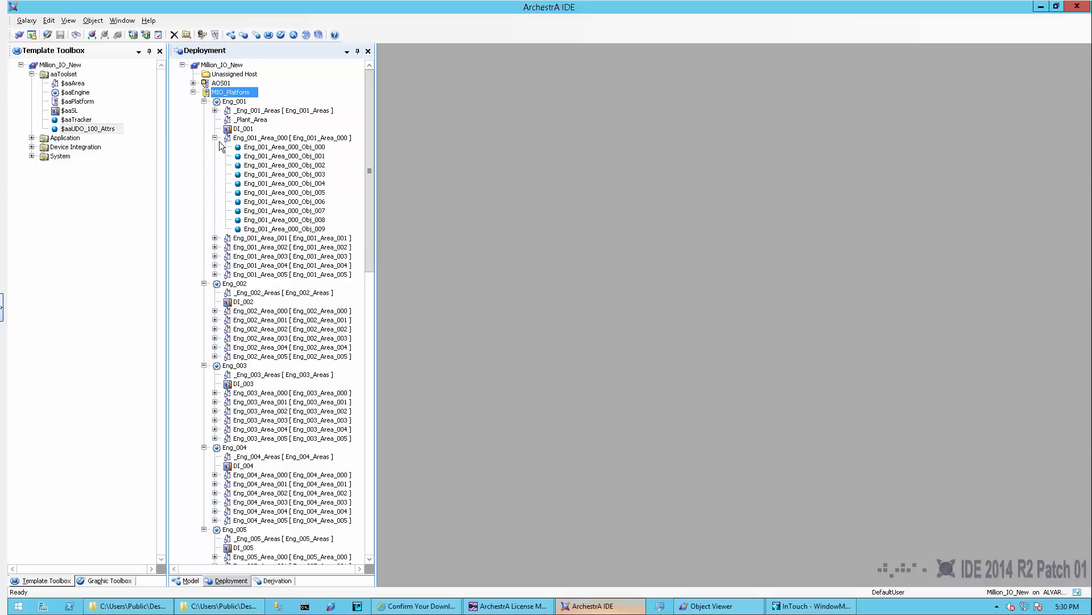
{"action": "left_click", "coordinate": [216, 137]}
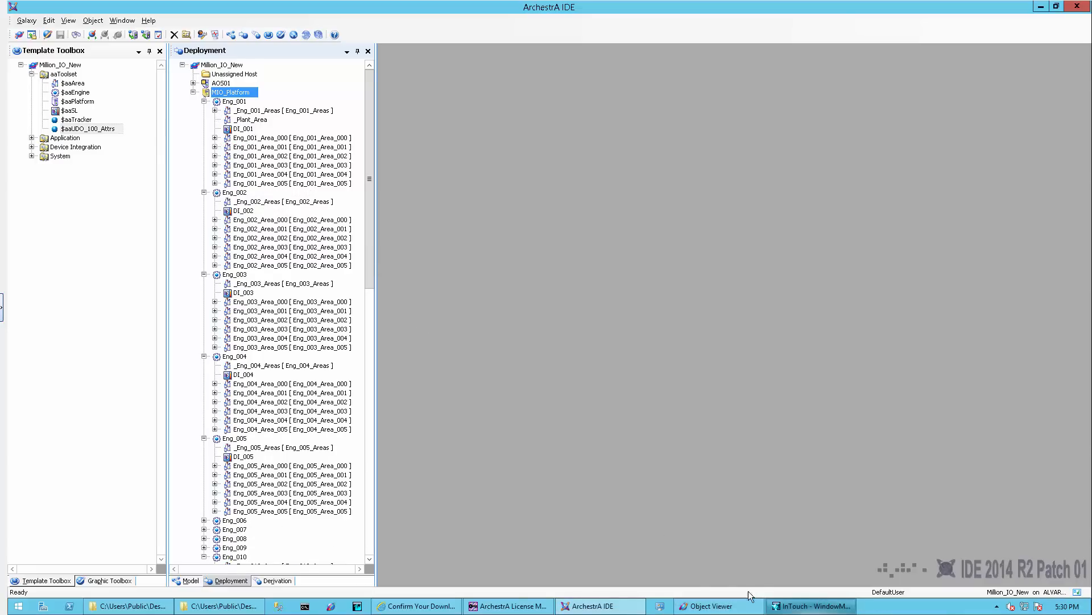
- Close the old OI-Core confirmation and readme tabs in the browser
{"action": "left_click", "coordinate": [418, 606]}
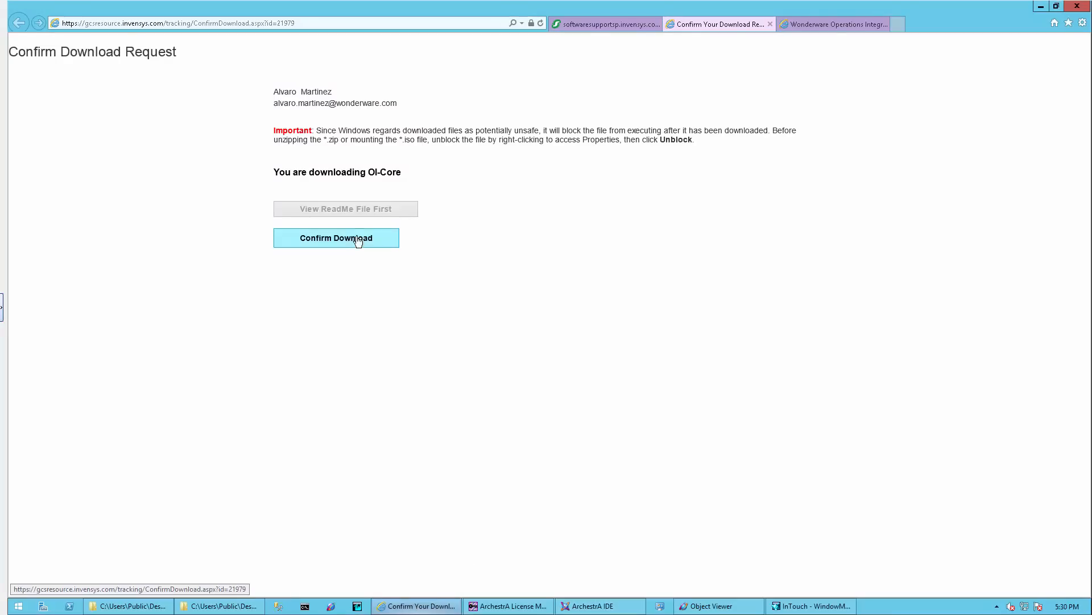
{"action": "left_click", "coordinate": [773, 25]}
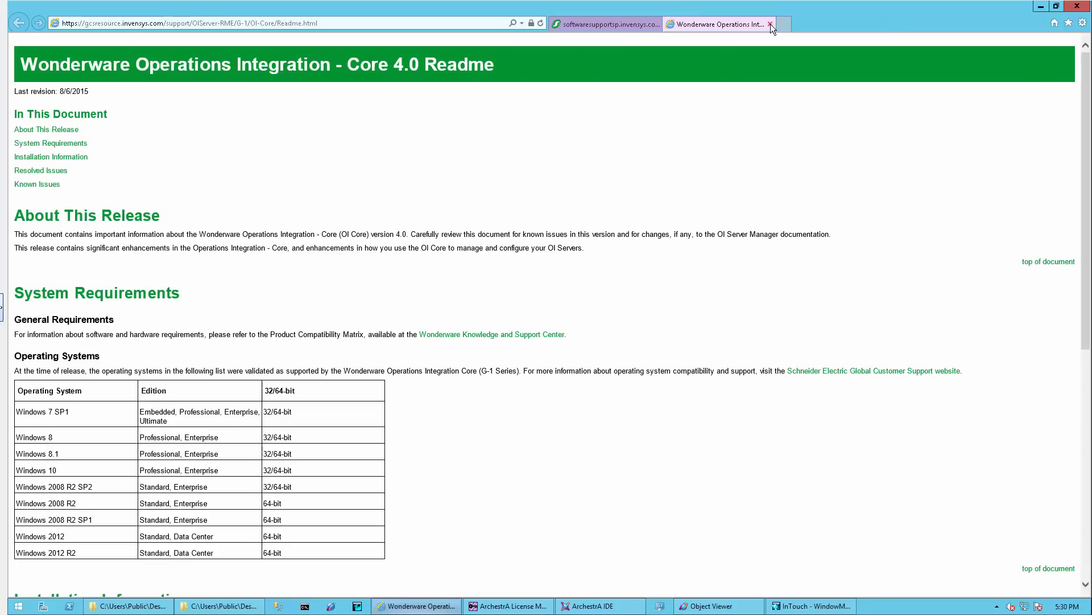
{"action": "left_click", "coordinate": [773, 23]}
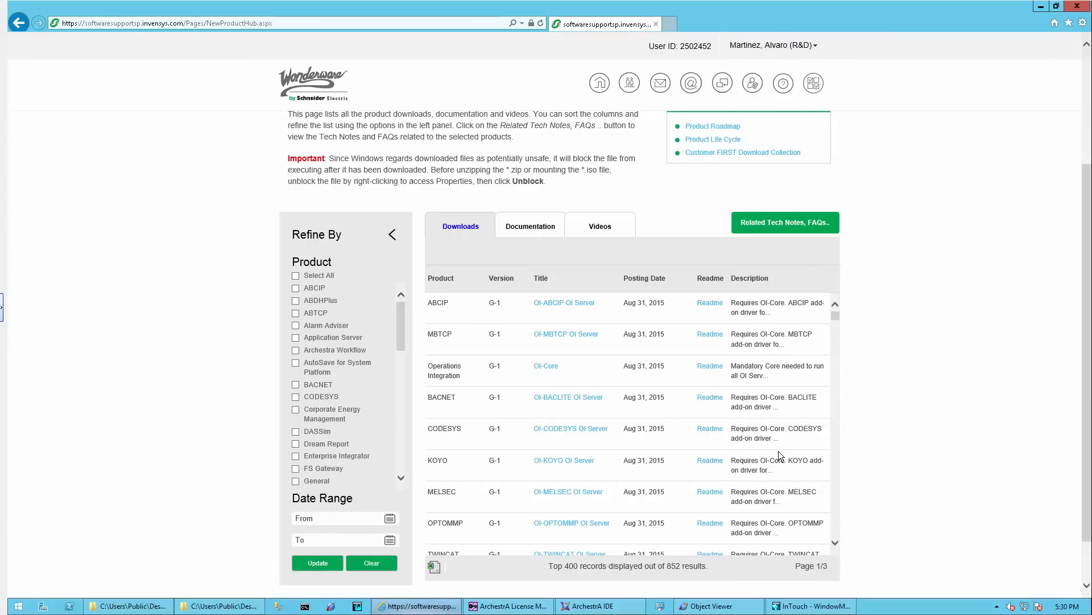
{"action": "scroll", "coordinate": [834, 544], "scroll_direction": "down", "scroll_amount": 1}
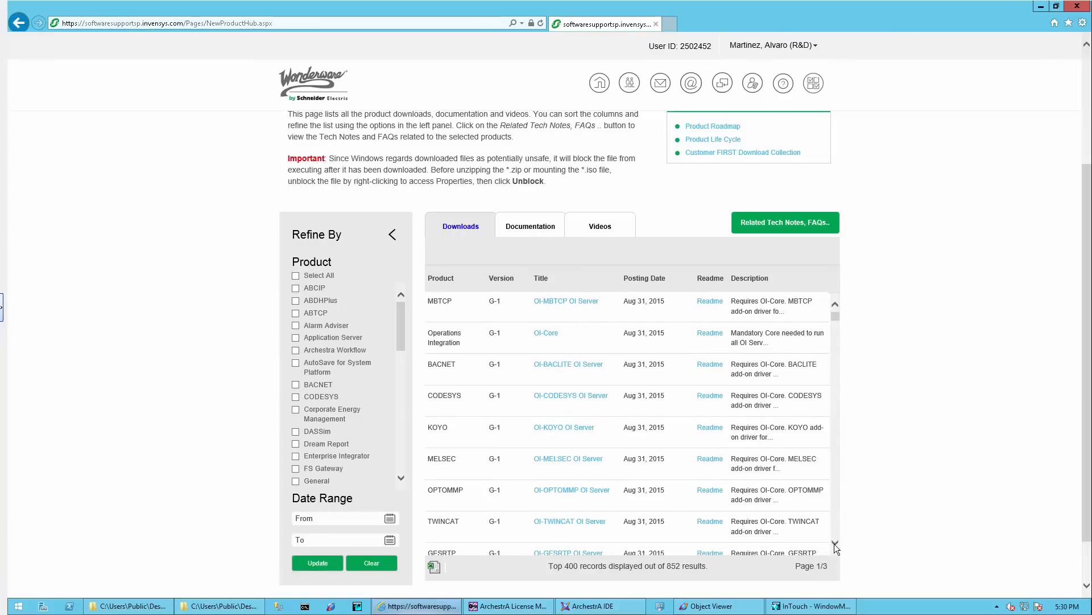
{"action": "scroll", "coordinate": [833, 544], "scroll_direction": "down", "scroll_amount": 2}
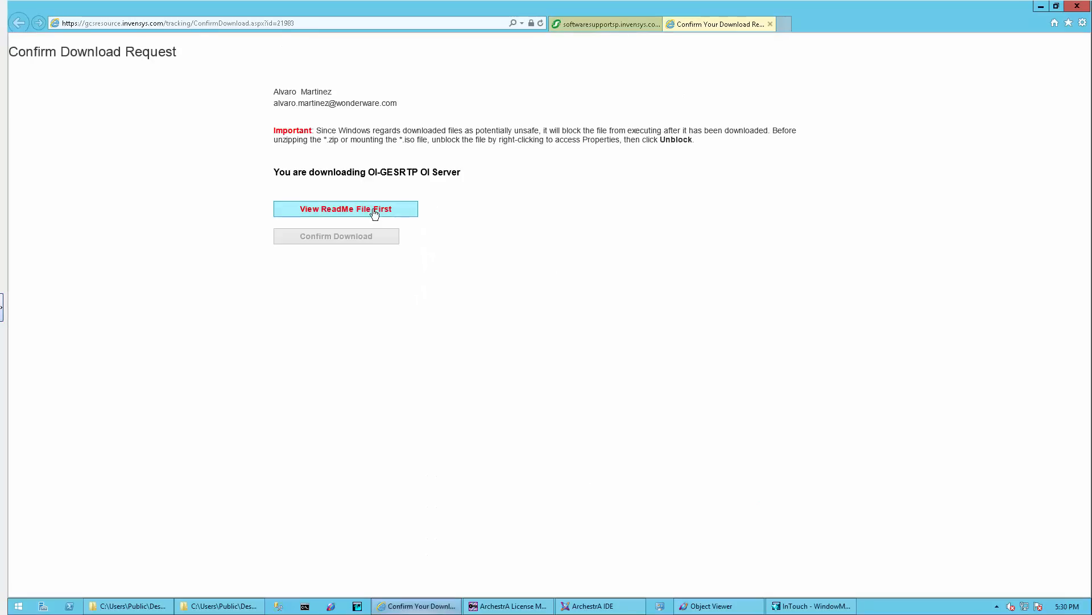
- Read the GESRTP readme, then confirm the OI-GESRTP OI Server download
{"action": "left_click", "coordinate": [377, 210]}
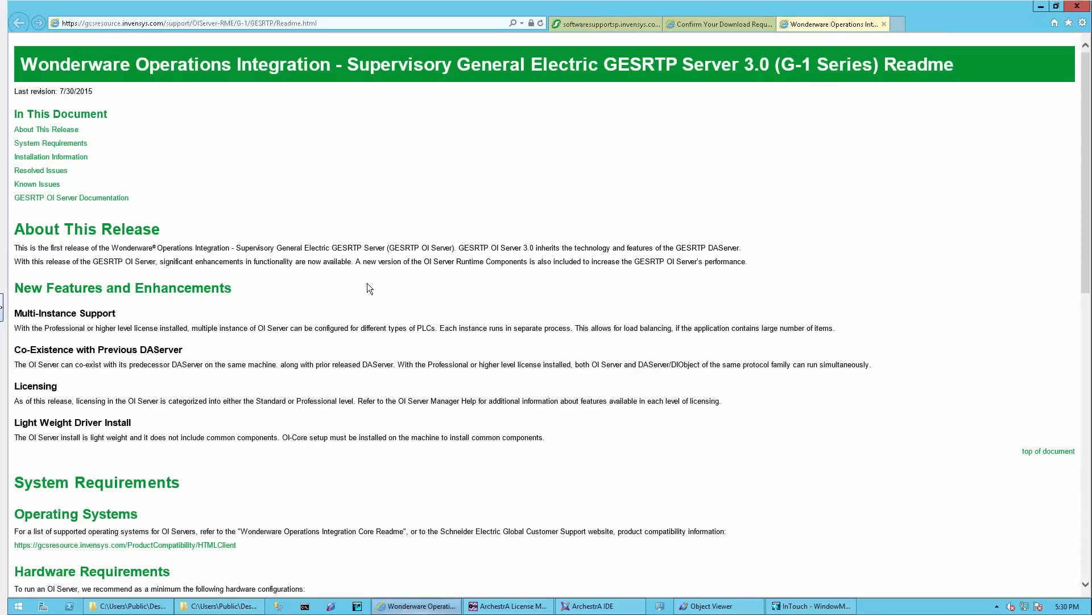
{"action": "scroll", "coordinate": [369, 287], "scroll_direction": "down", "scroll_amount": 2}
{"action": "scroll", "coordinate": [371, 287], "scroll_direction": "down", "scroll_amount": 3}
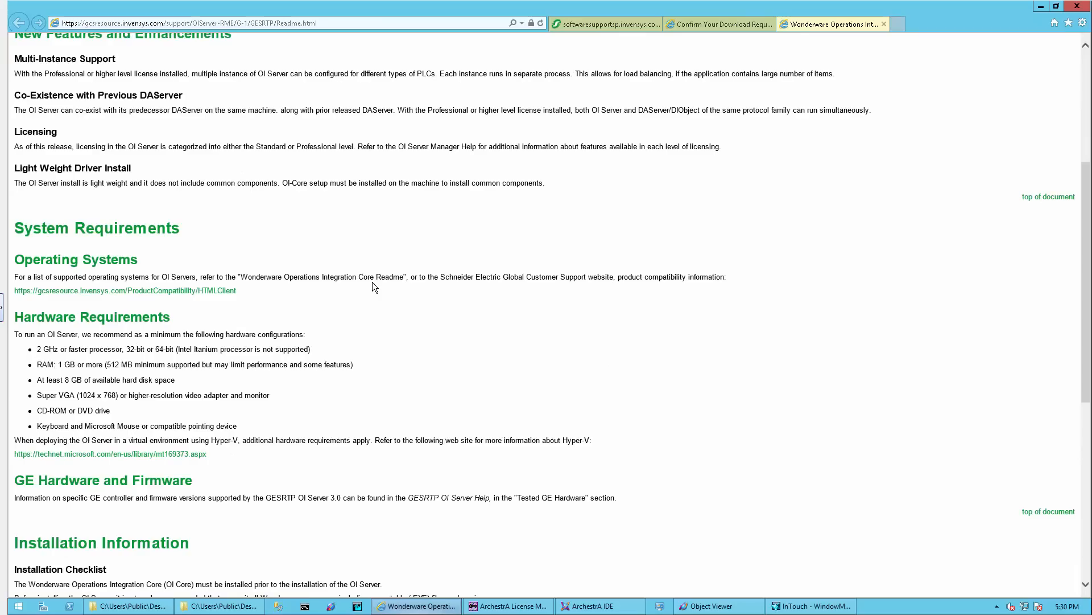
{"action": "scroll", "coordinate": [372, 286], "scroll_direction": "down", "scroll_amount": 2}
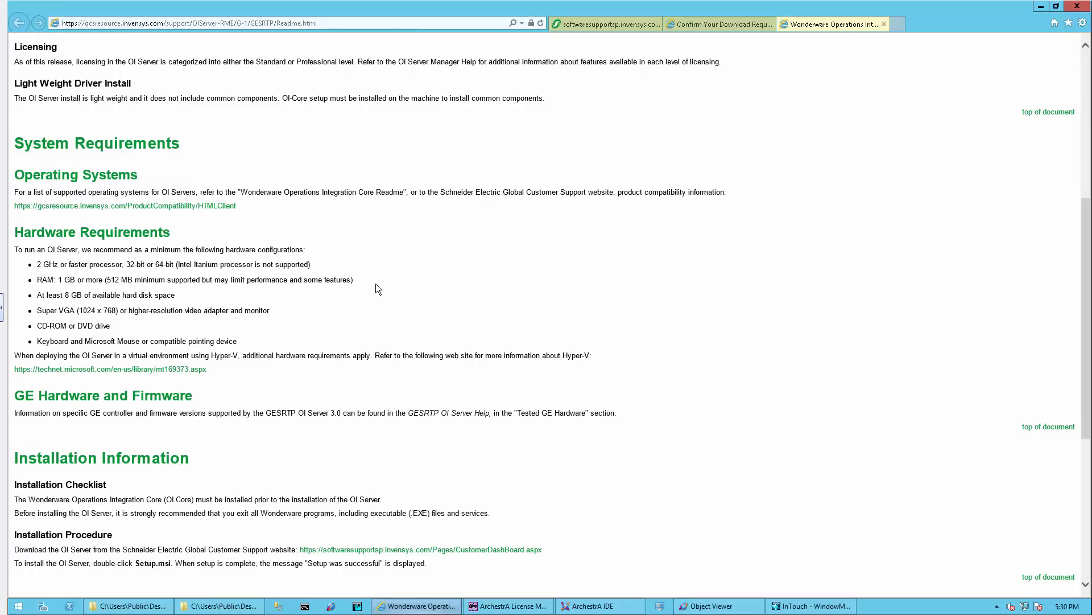
{"action": "scroll", "coordinate": [623, 168], "scroll_direction": "up", "scroll_amount": 5}
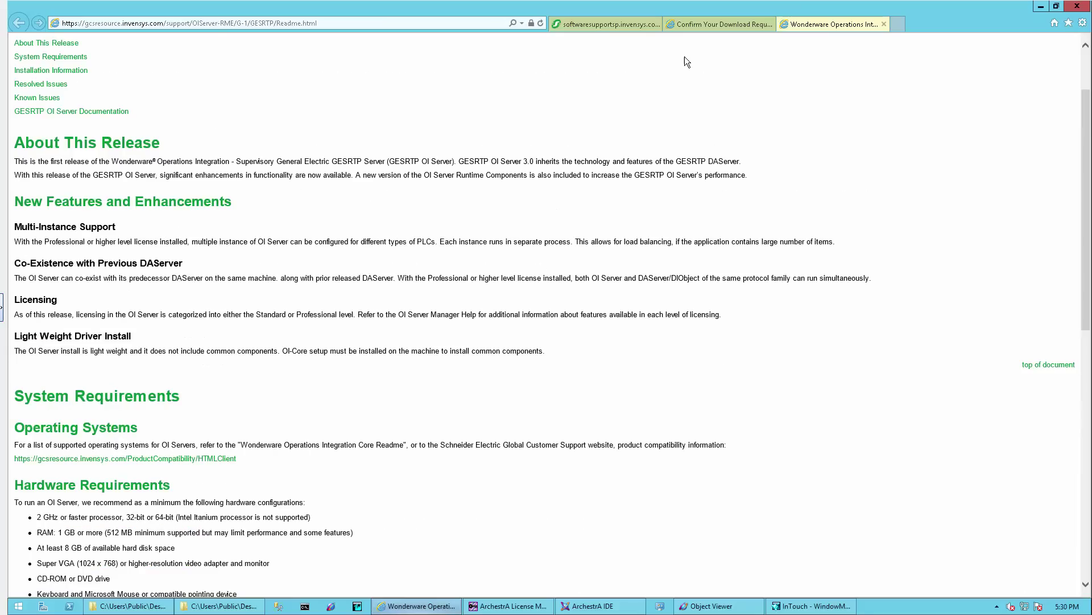
{"action": "left_click", "coordinate": [691, 20]}
{"action": "left_click", "coordinate": [344, 234]}
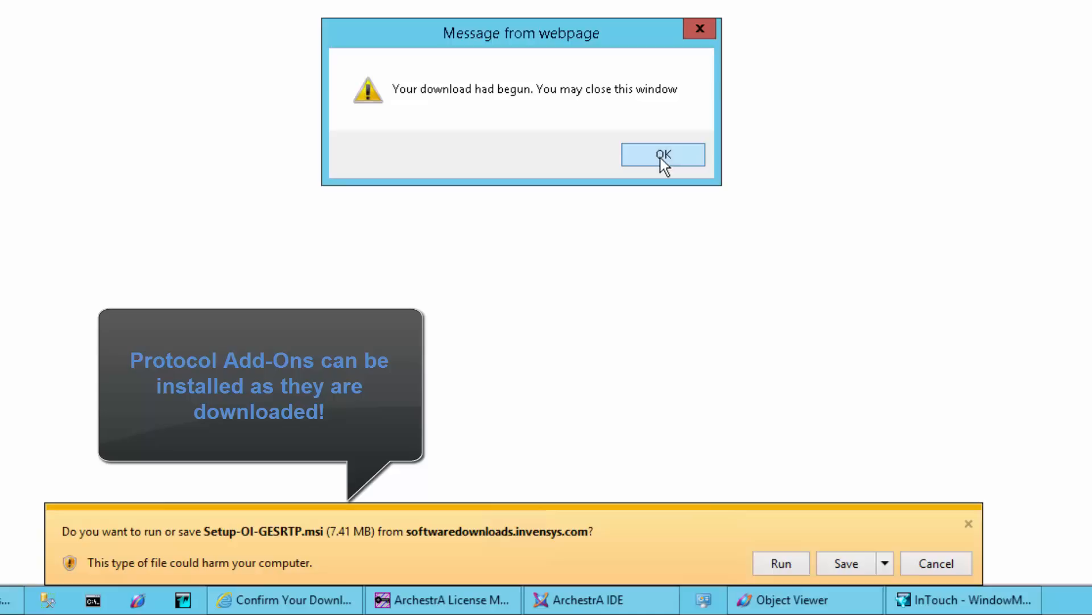
- Run Setup-OI-GESRTP.msi and complete the GESRTP OI Server installation
{"action": "left_click", "coordinate": [664, 155]}
{"action": "left_click", "coordinate": [720, 585]}
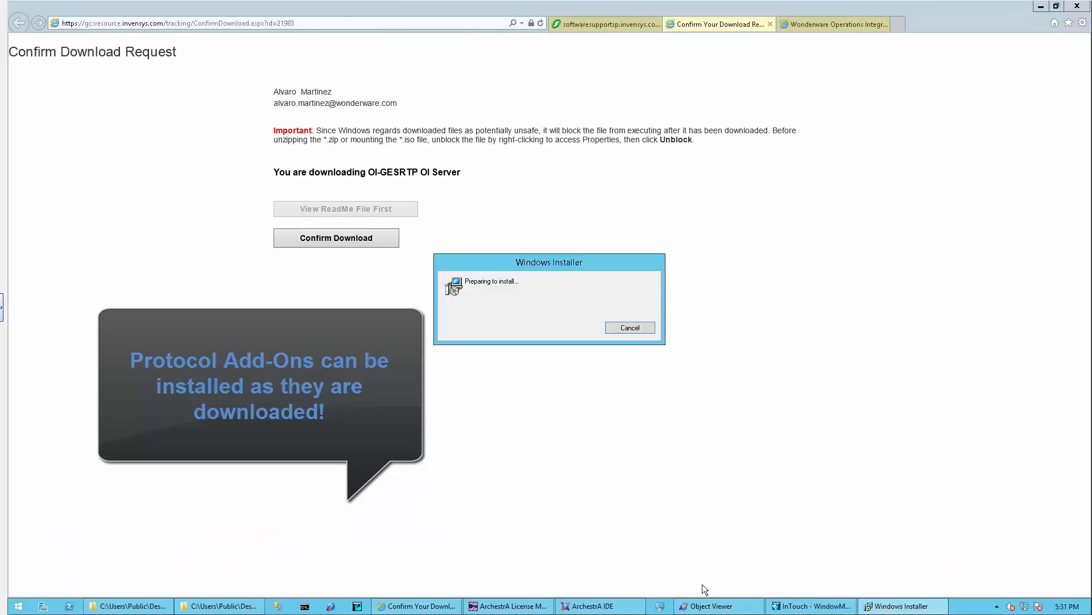
{"action": "left_click", "coordinate": [896, 606]}
{"action": "left_click", "coordinate": [601, 326]}
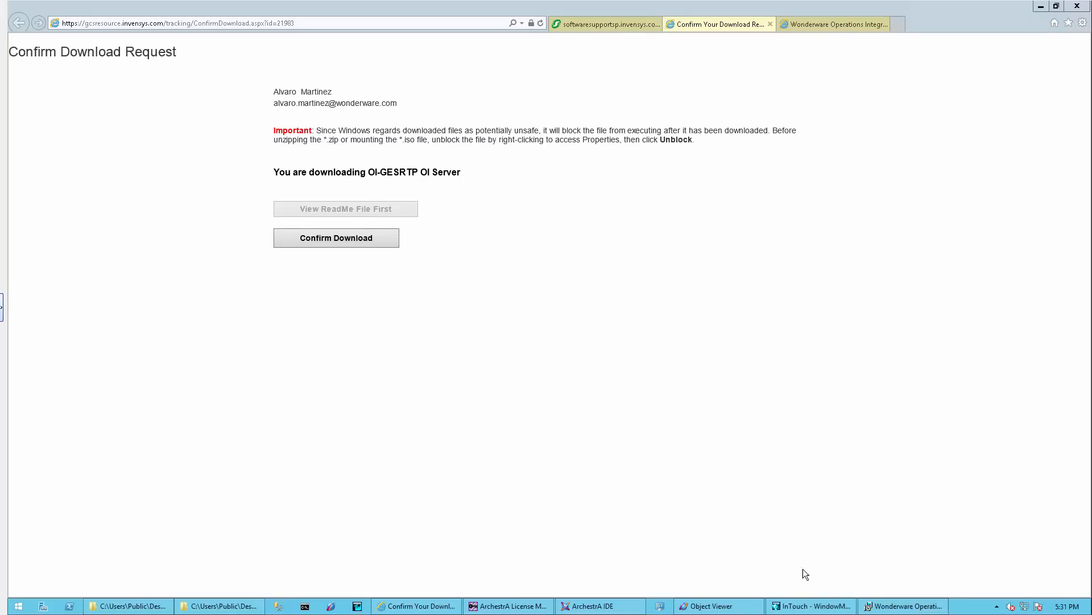
{"action": "left_click", "coordinate": [904, 607]}
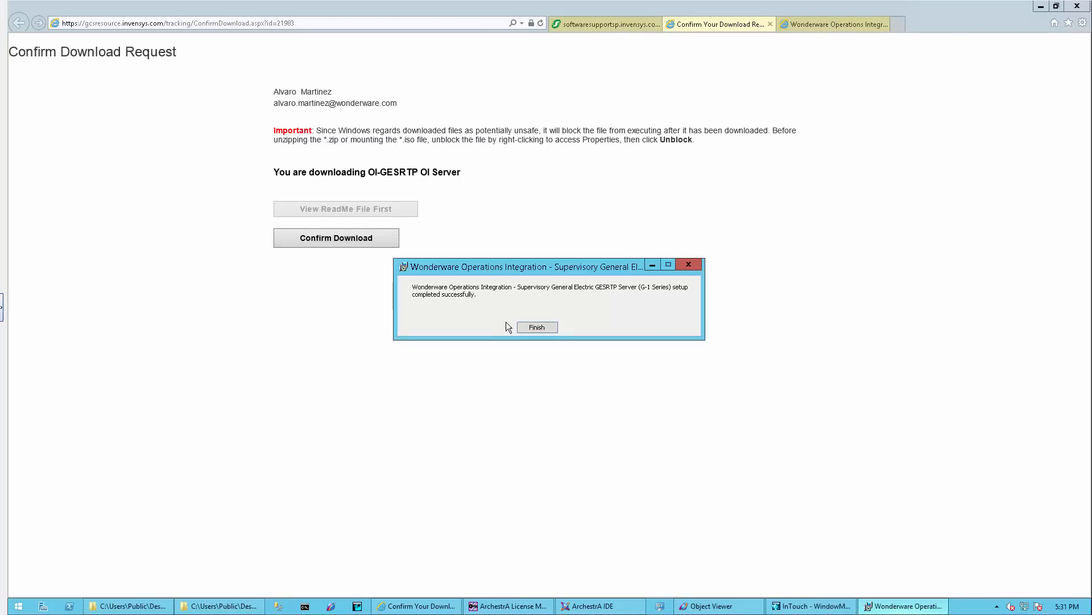
{"action": "left_click", "coordinate": [528, 328]}
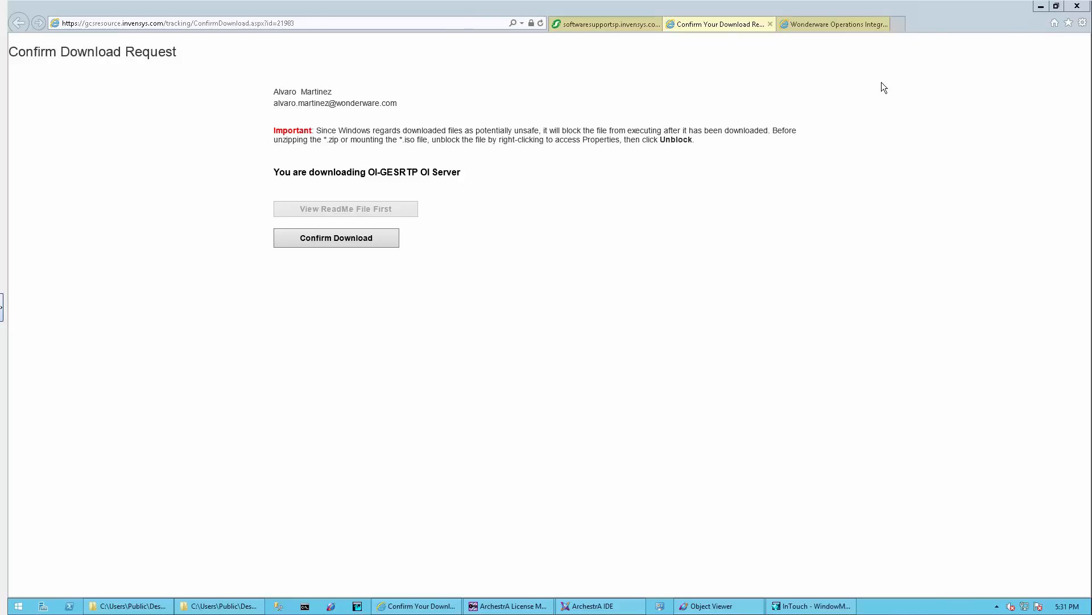
- Return to the downloads page and minimize the browser to reveal the ArchestrA IDE
{"action": "left_click", "coordinate": [605, 23]}
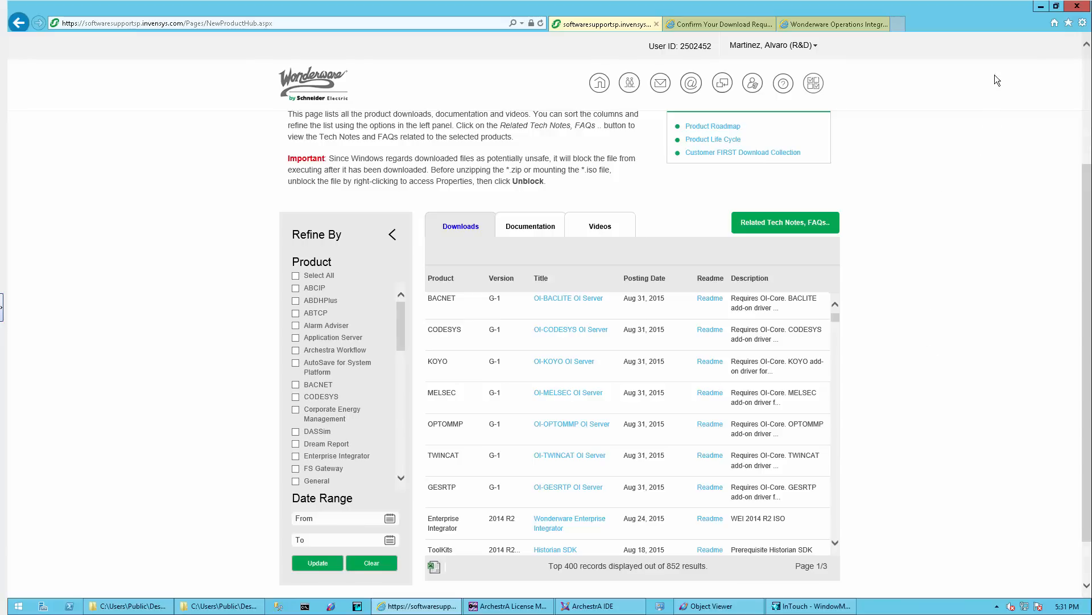
{"action": "left_click", "coordinate": [1039, 9]}
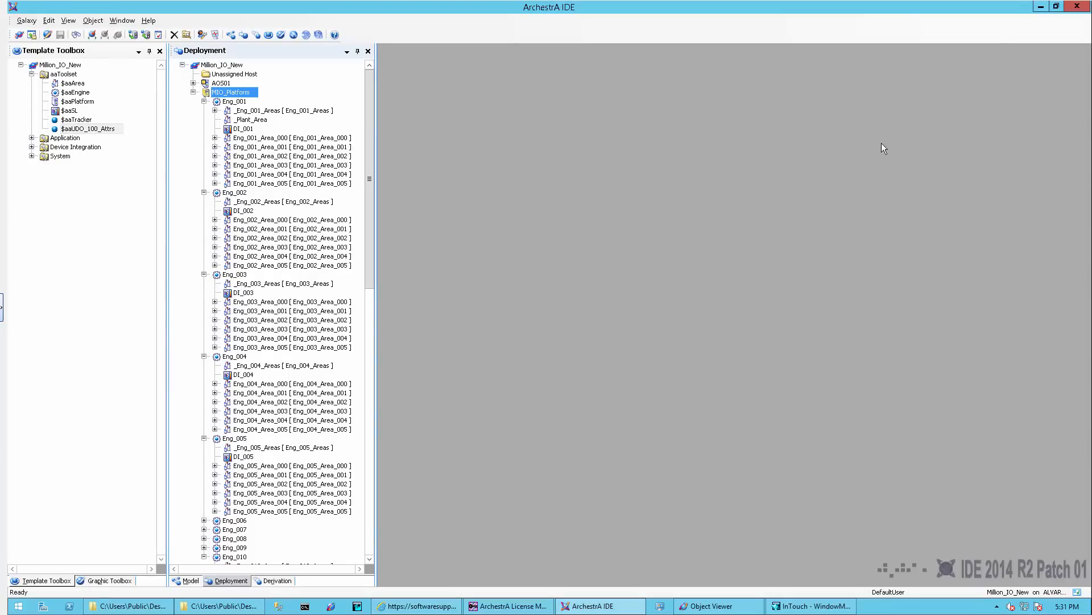
- Launch the SMC and activate ArchestrA.DASGESRTP.2 under Default Group > Local
{"action": "left_click", "coordinate": [332, 607]}
{"action": "left_click", "coordinate": [599, 319]}
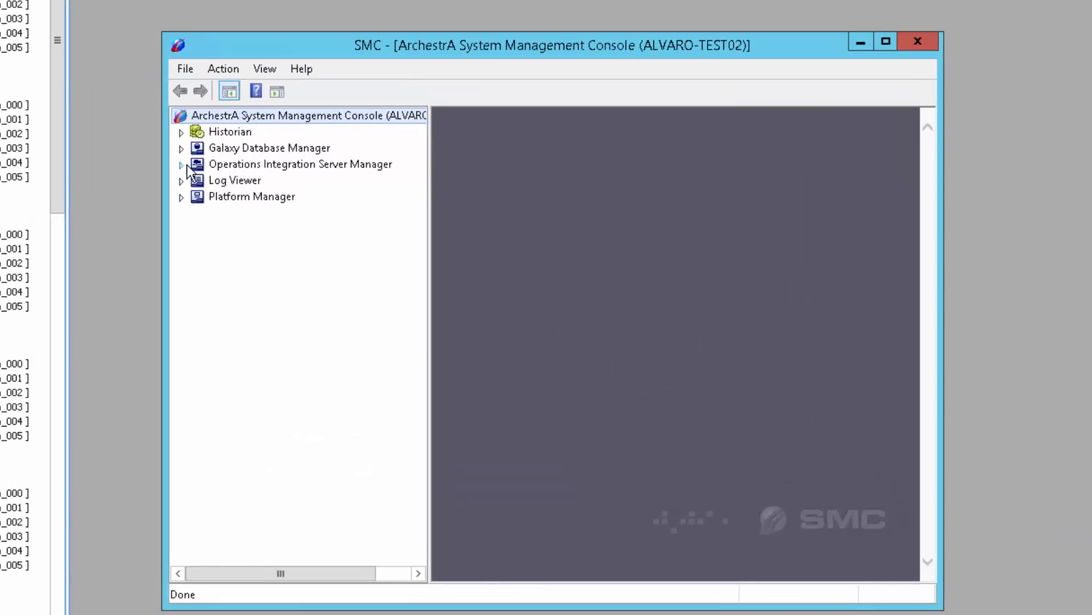
{"action": "left_click", "coordinate": [181, 164]}
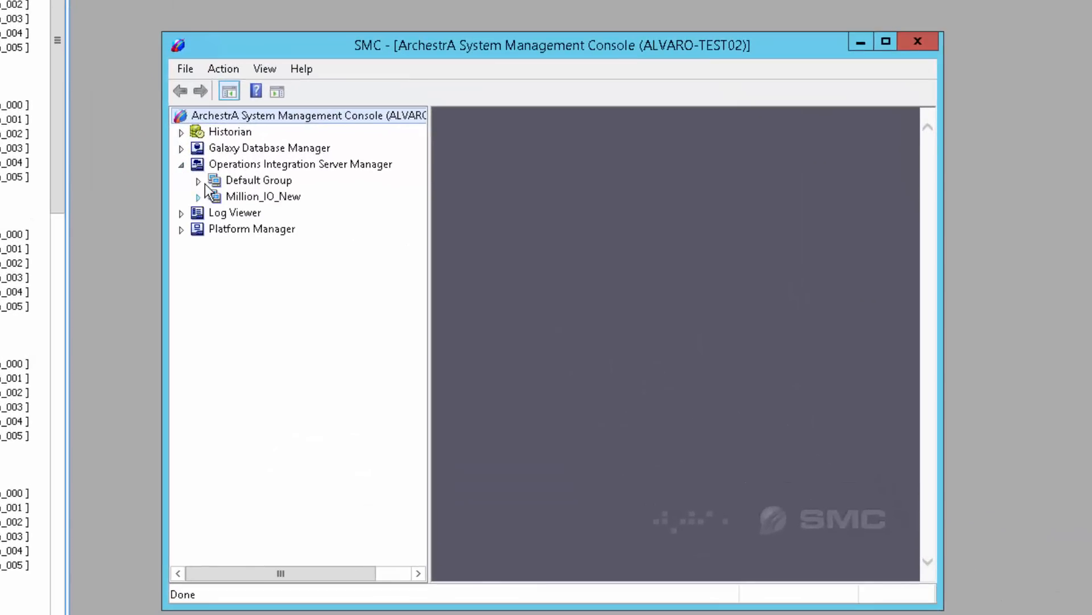
{"action": "left_click", "coordinate": [198, 181]}
{"action": "left_click", "coordinate": [215, 197]}
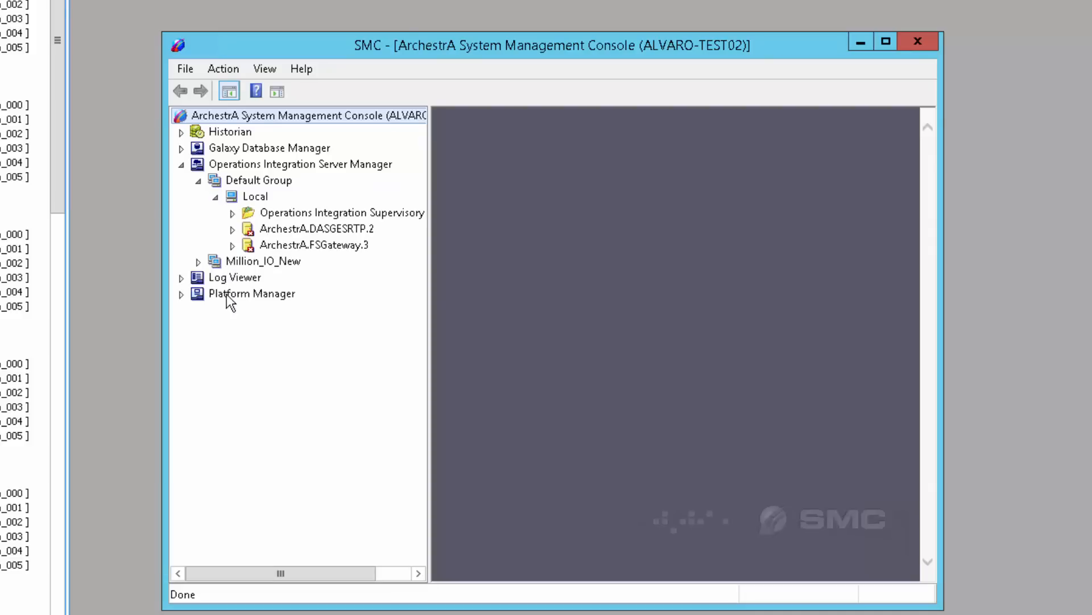
{"action": "left_click", "coordinate": [281, 230]}
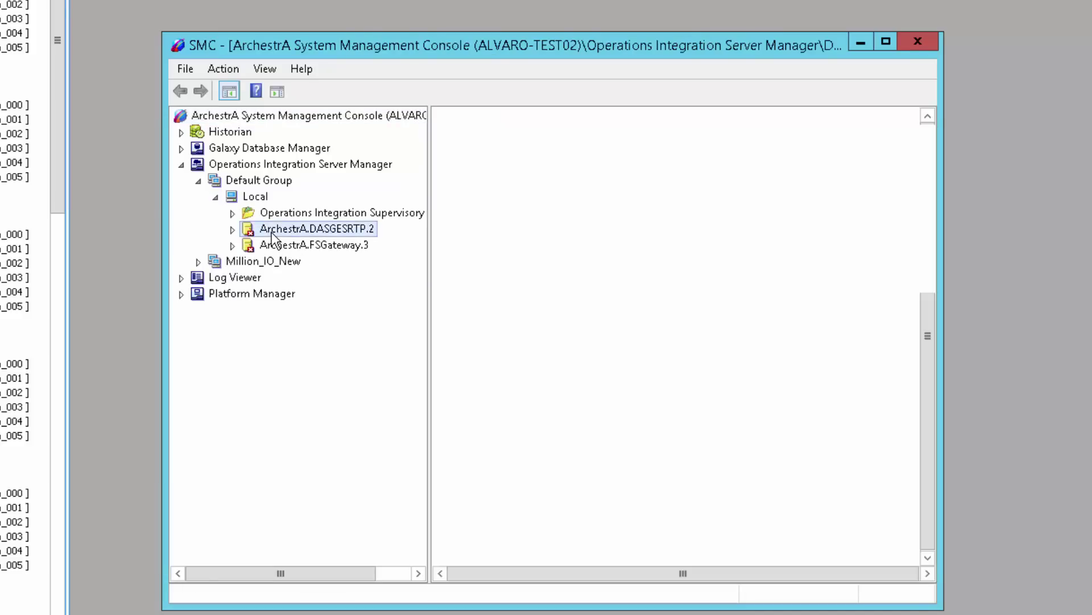
{"action": "right_click", "coordinate": [305, 235]}
{"action": "left_click", "coordinate": [367, 244]}
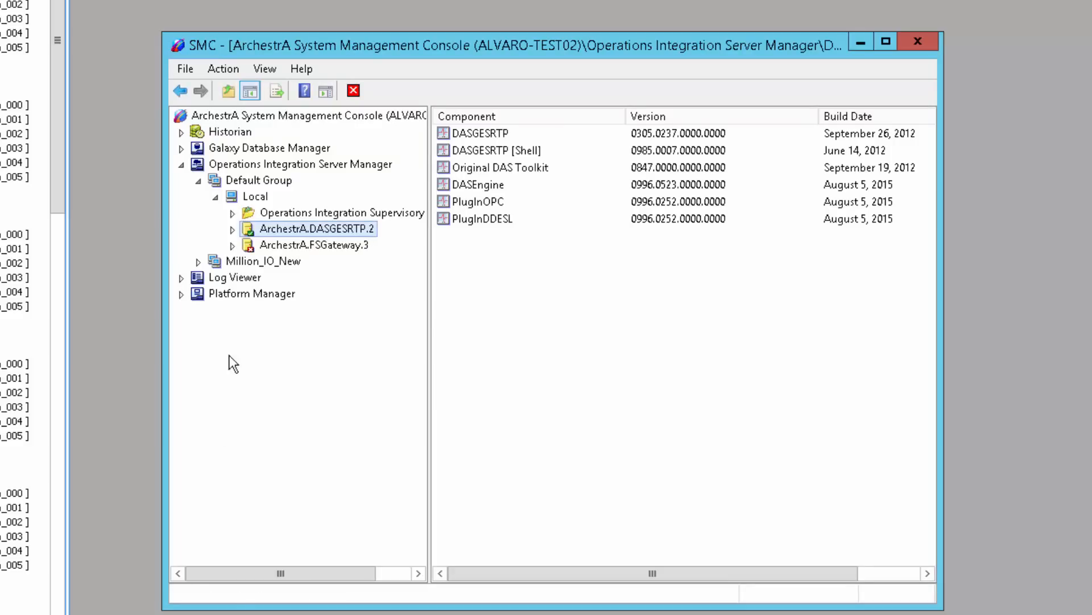
- Expand the server's Configuration > PORT and list the engines running on MIO_Platform
{"action": "left_click", "coordinate": [233, 230]}
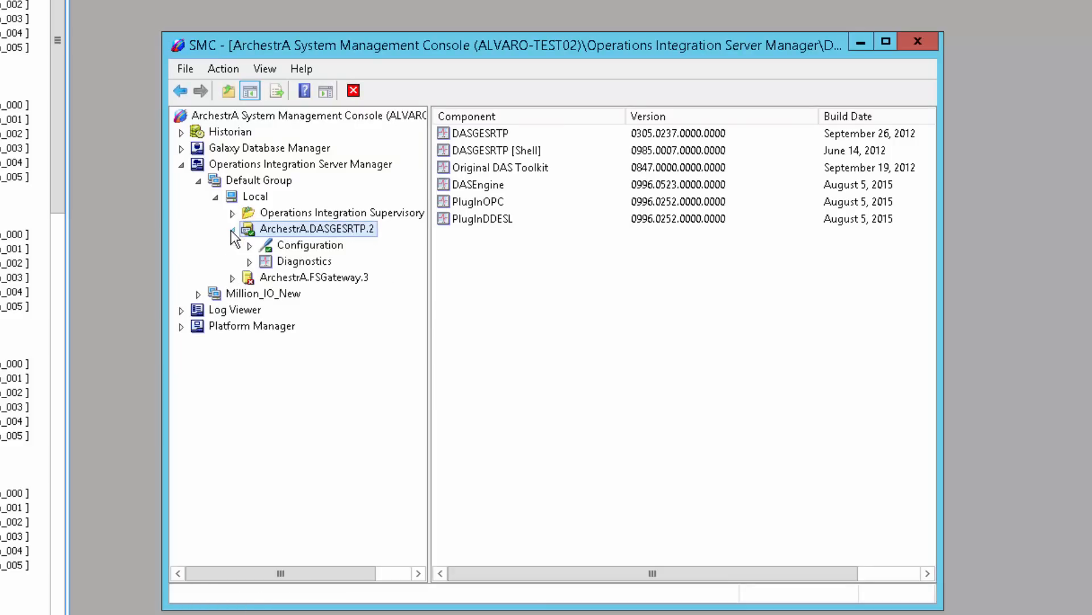
{"action": "left_click", "coordinate": [250, 246]}
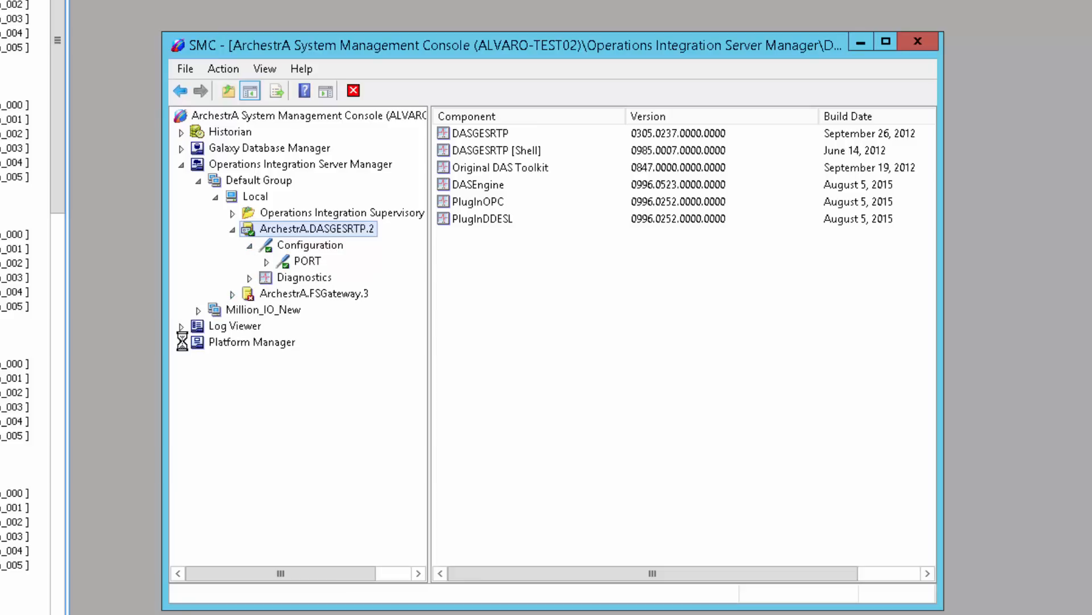
{"action": "left_click", "coordinate": [227, 362]}
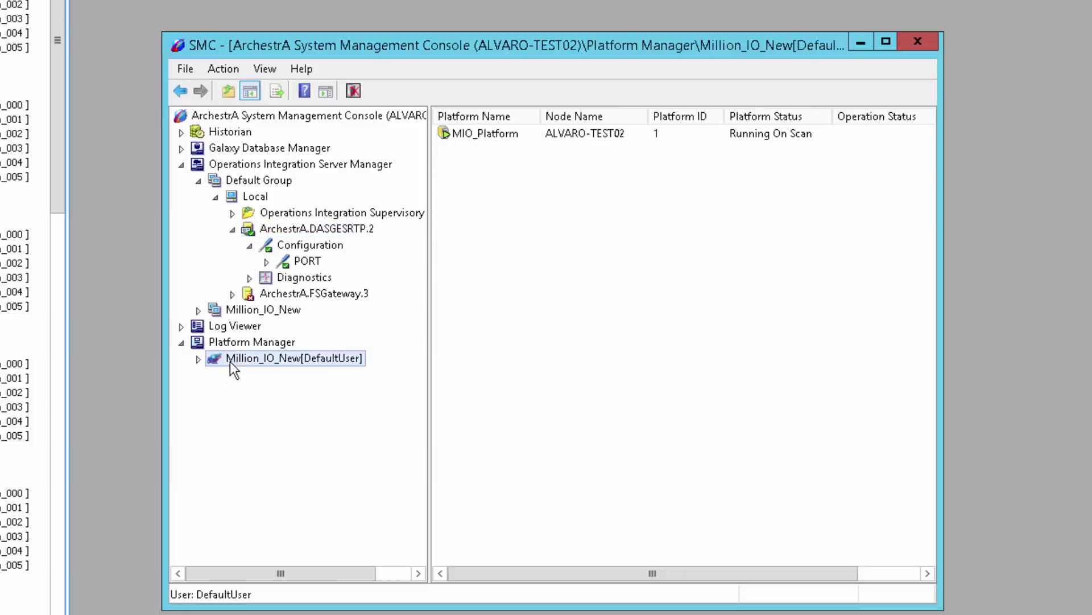
{"action": "left_click", "coordinate": [197, 358]}
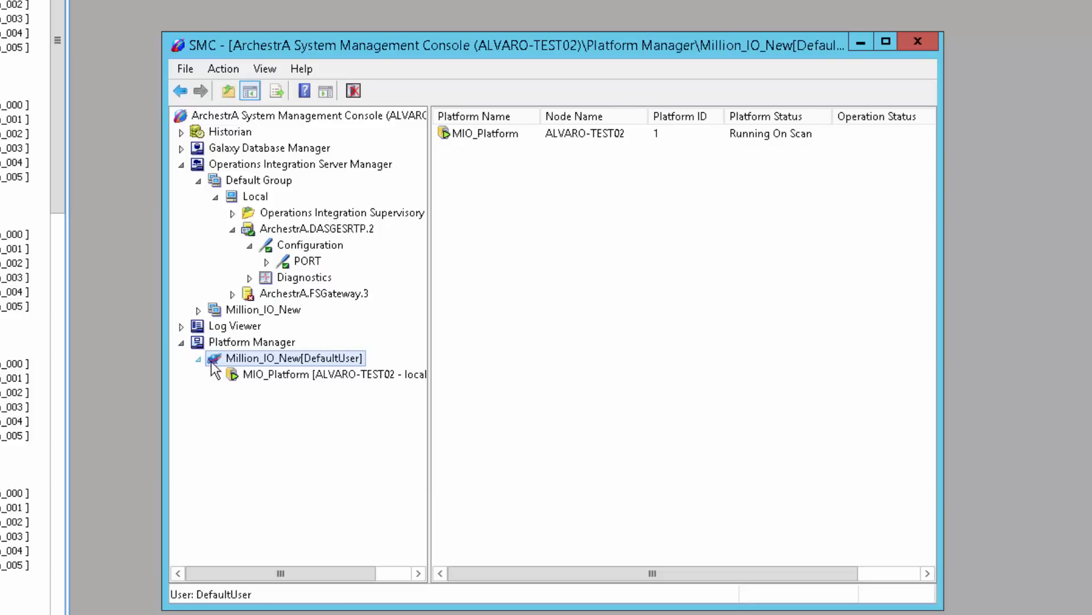
{"action": "left_click", "coordinate": [251, 373]}
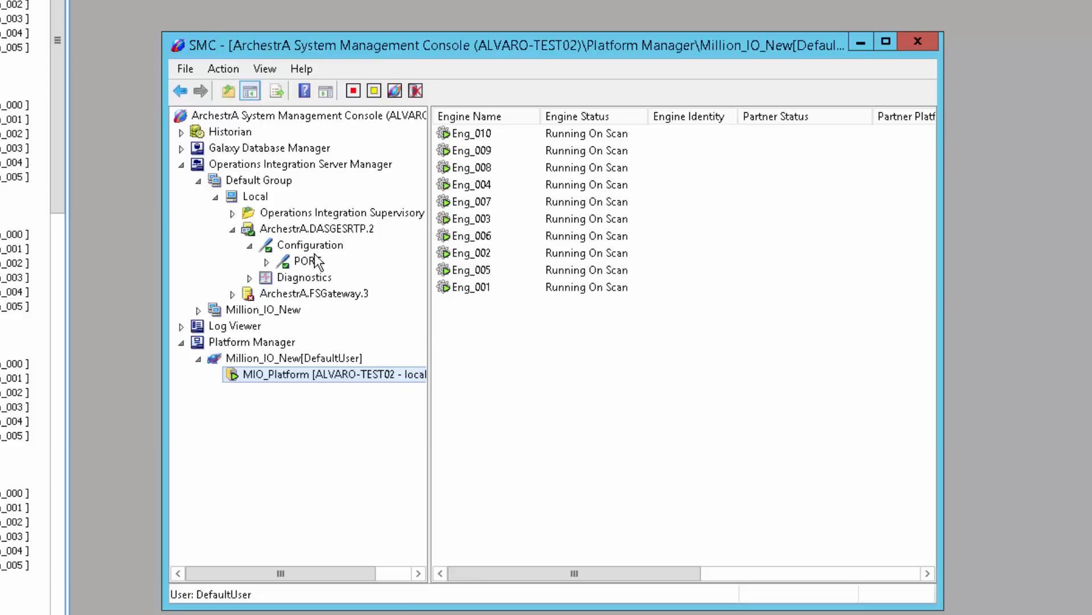
- Browse the Supervisory Servers group and compare OI.GESRTP.1 components with ArchestrA.DASGESRTP.2
{"action": "left_click", "coordinate": [285, 214]}
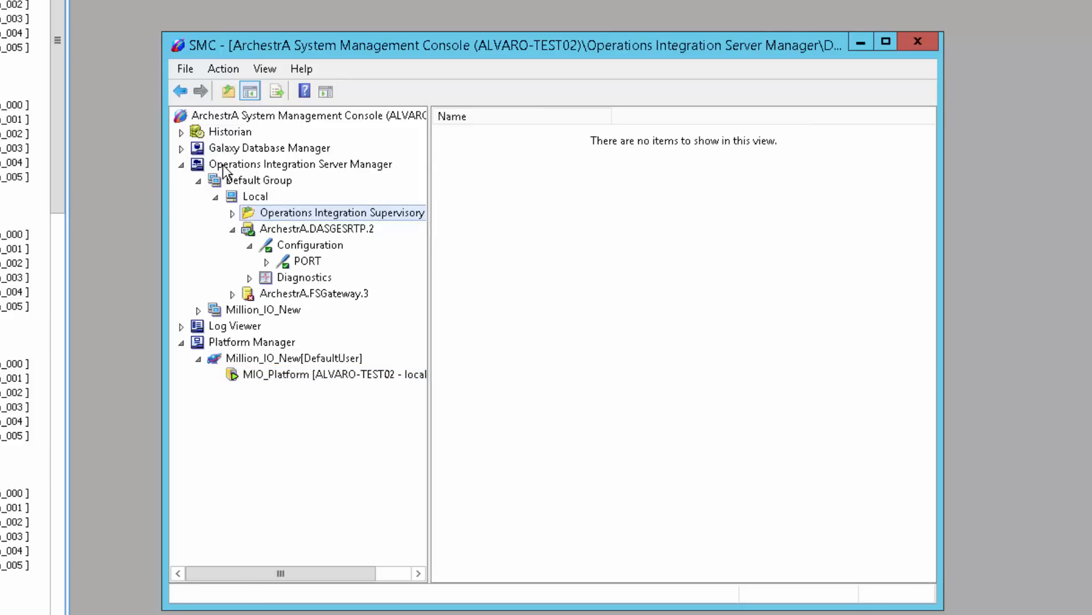
{"action": "left_click", "coordinate": [234, 214]}
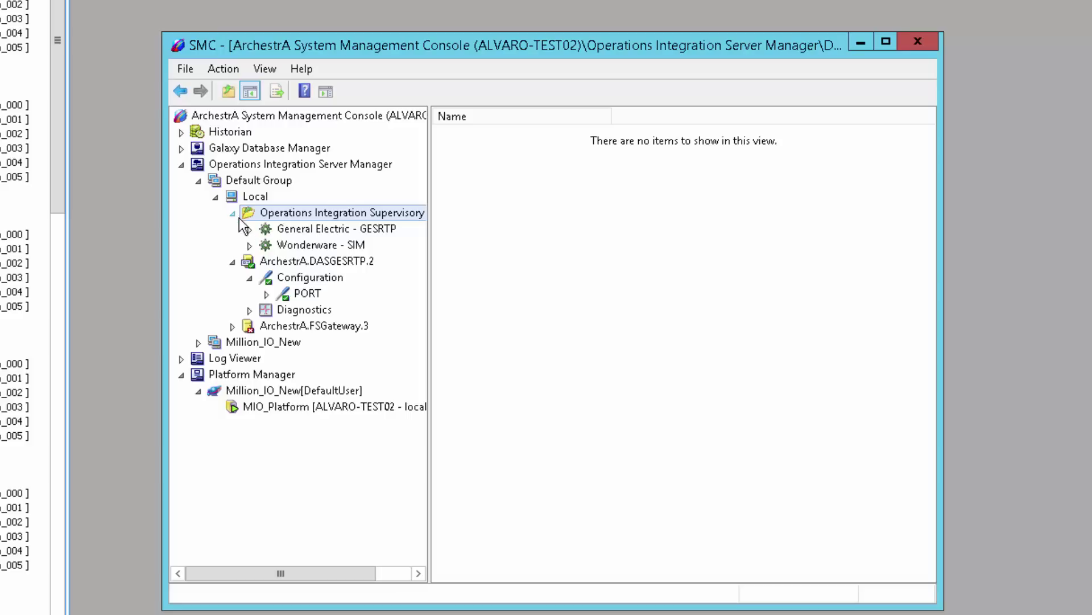
{"action": "left_click", "coordinate": [308, 248]}
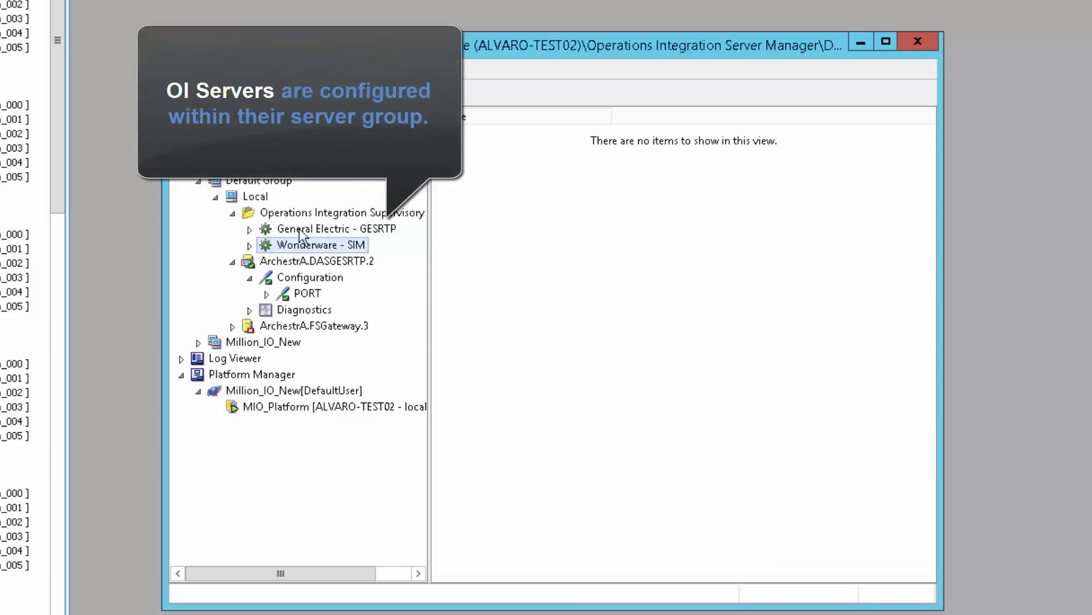
{"action": "left_click", "coordinate": [311, 230]}
{"action": "left_click", "coordinate": [252, 230]}
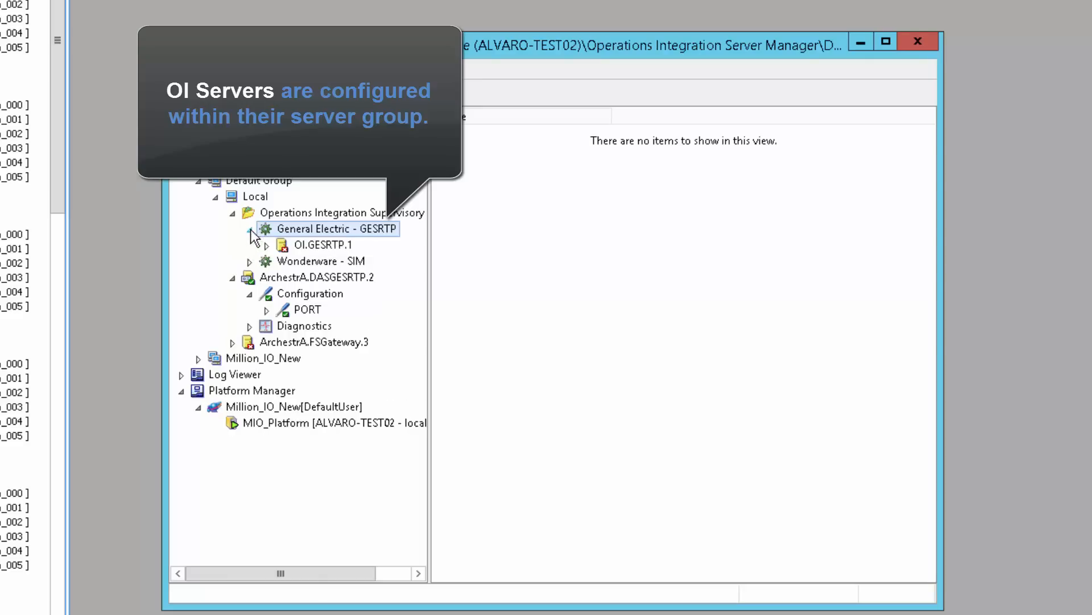
{"action": "left_click", "coordinate": [320, 244]}
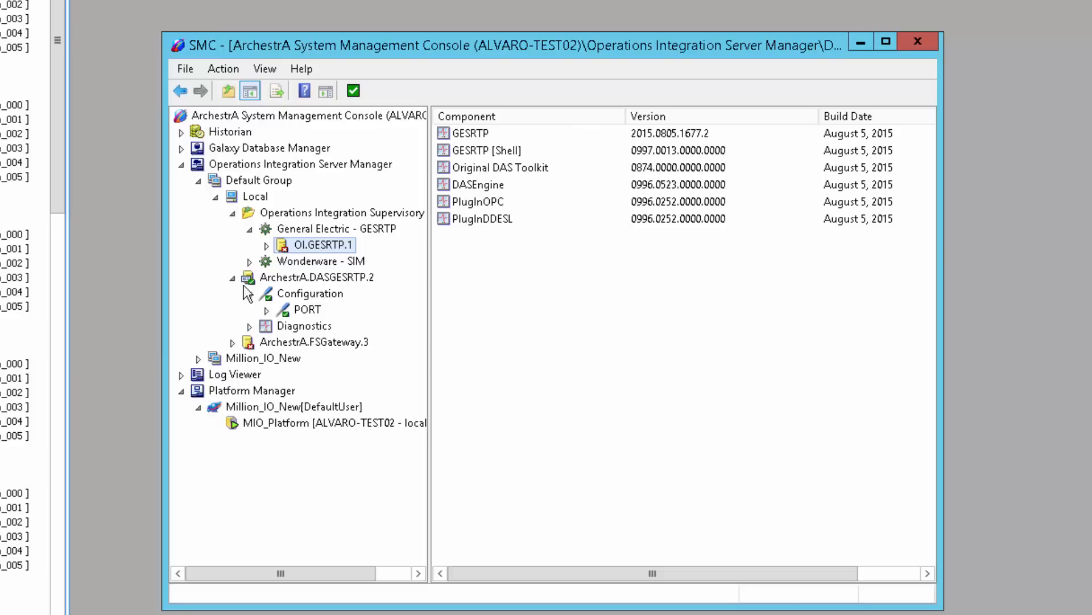
{"action": "left_click", "coordinate": [294, 277]}
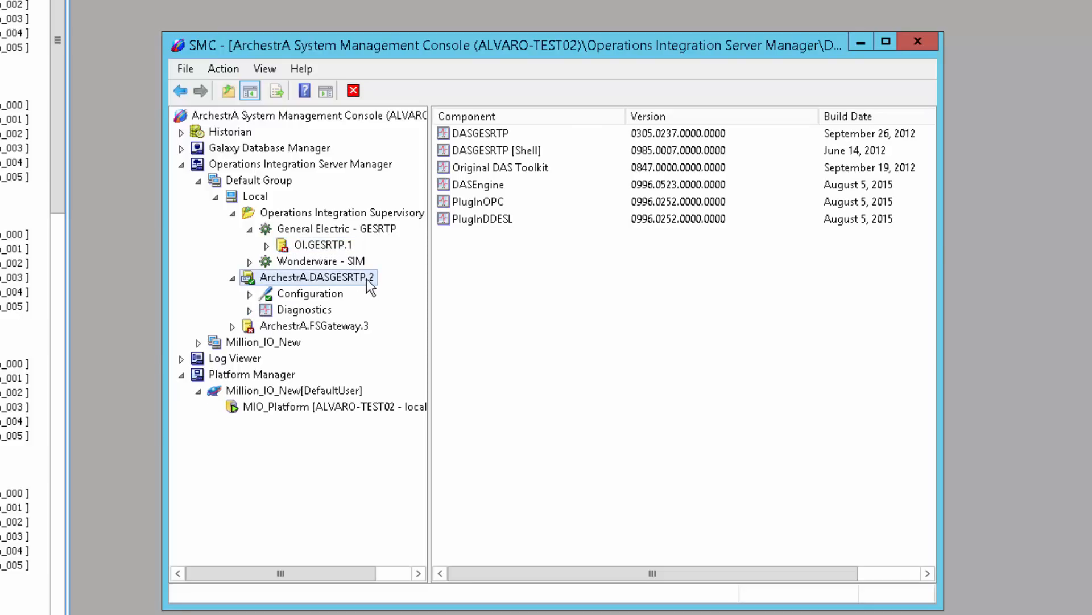
{"action": "left_click", "coordinate": [323, 244]}
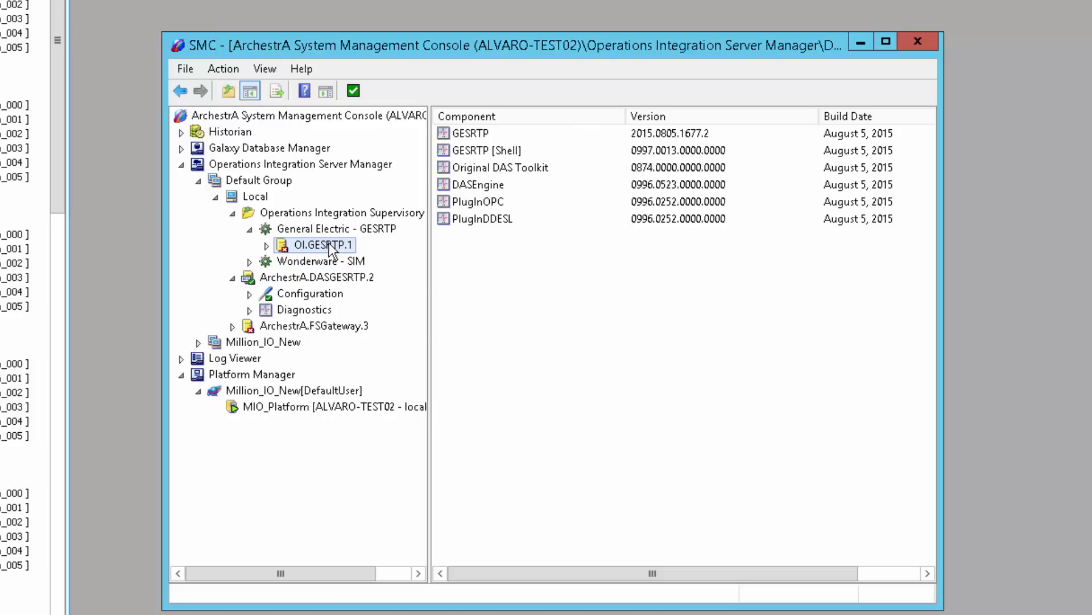
- Expand the old DASGESRTP server's Configuration > PORT to list its PLCPlatform devices
{"action": "left_click", "coordinate": [250, 292]}
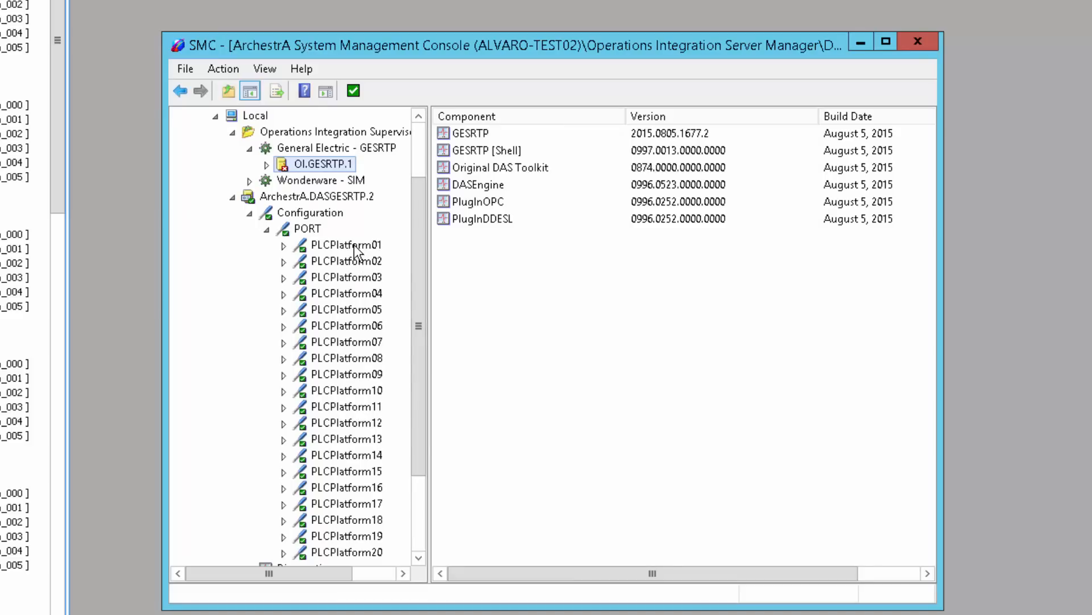
{"action": "left_click", "coordinate": [318, 199]}
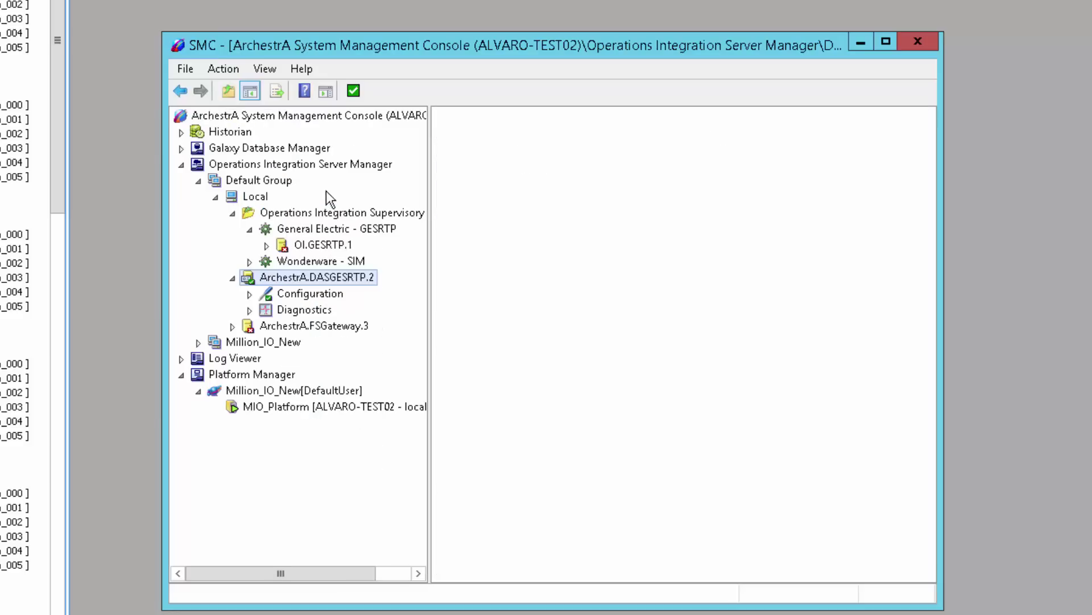
{"action": "left_click", "coordinate": [250, 294]}
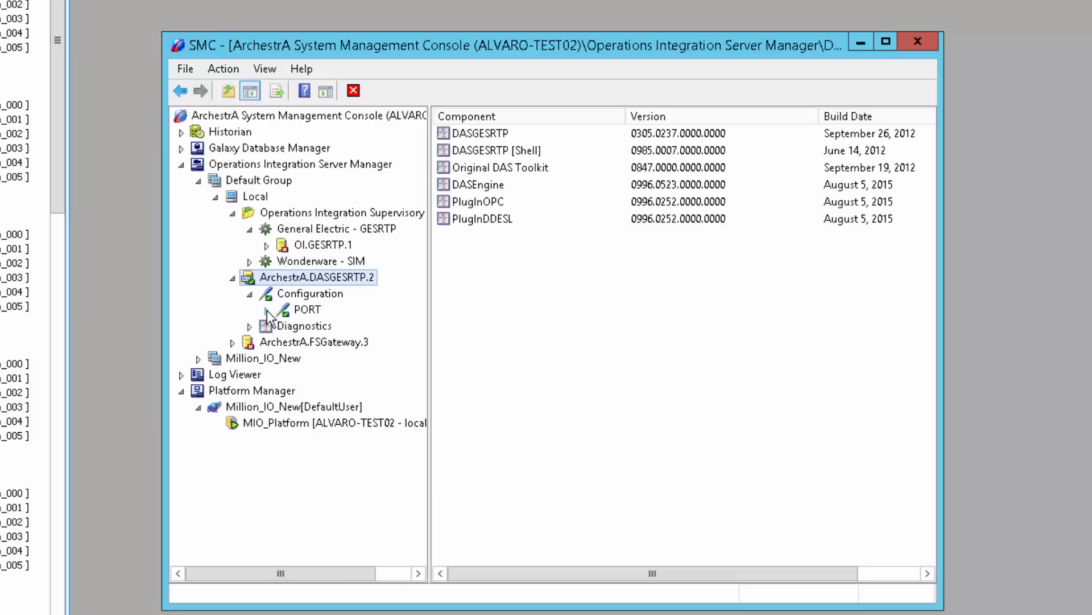
{"action": "left_click", "coordinate": [266, 310]}
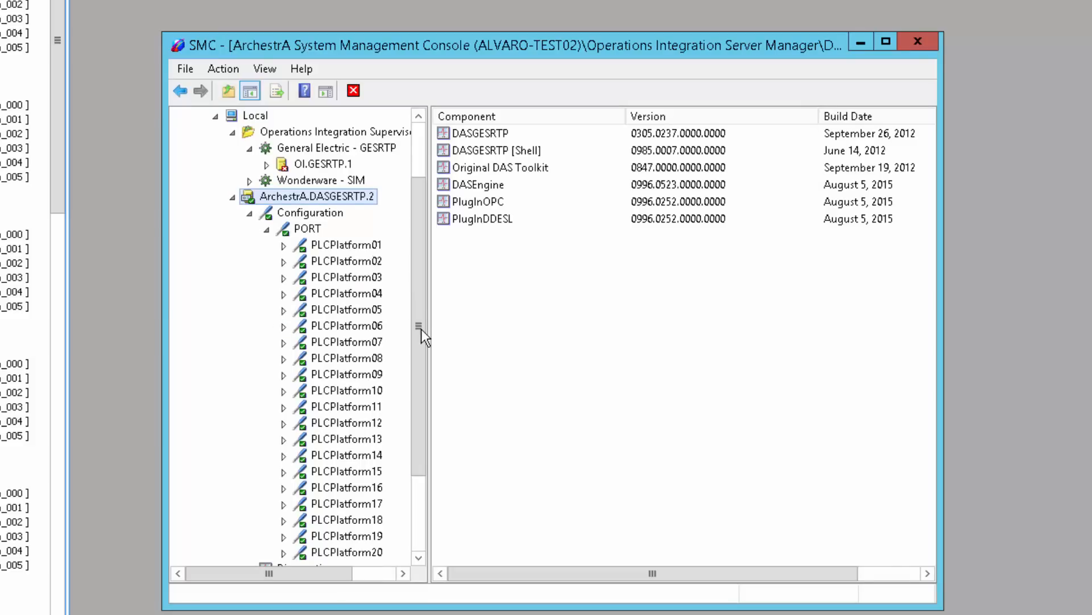
{"action": "left_click", "coordinate": [323, 164]}
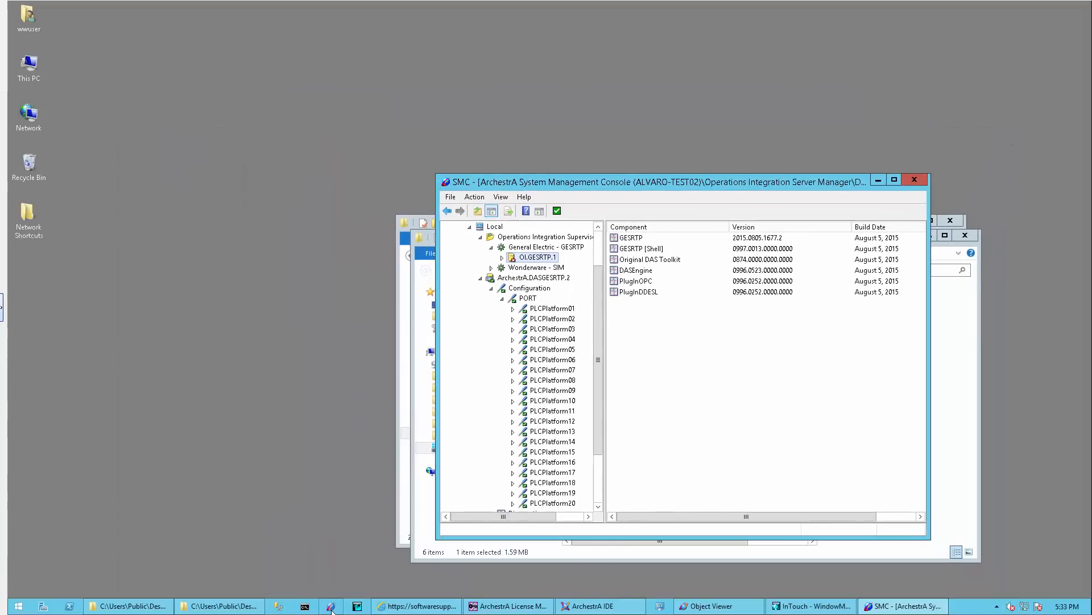
- Launch a second SMC from the taskbar, accept UAC, and arrange both consoles side by side
{"action": "left_click", "coordinate": [275, 606]}
{"action": "left_click", "coordinate": [588, 321]}
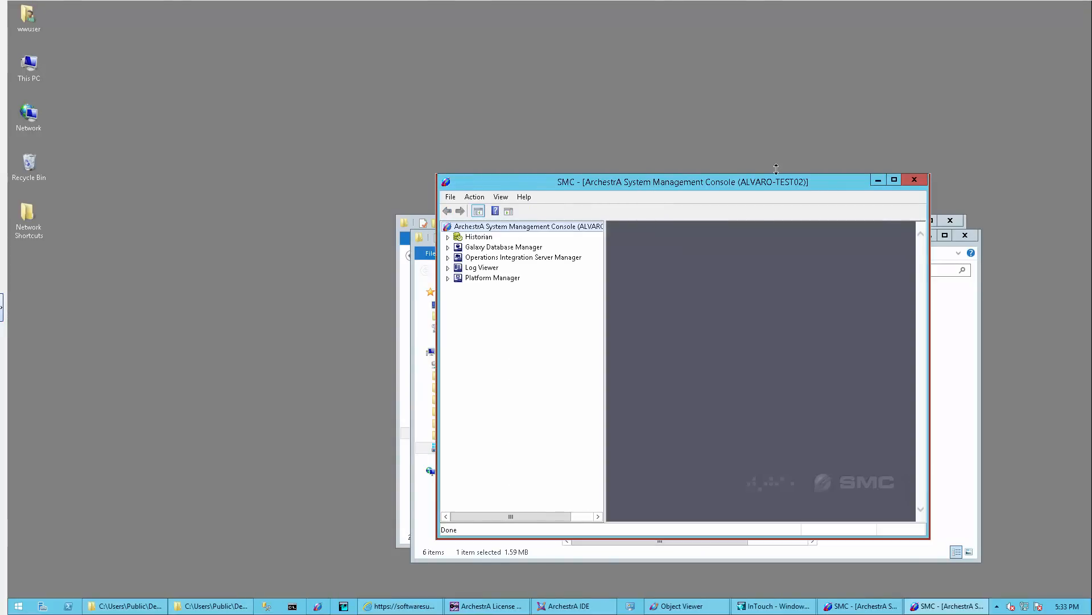
{"action": "left_click_drag", "start_coordinate": [676, 179], "coordinate": [759, 170]}
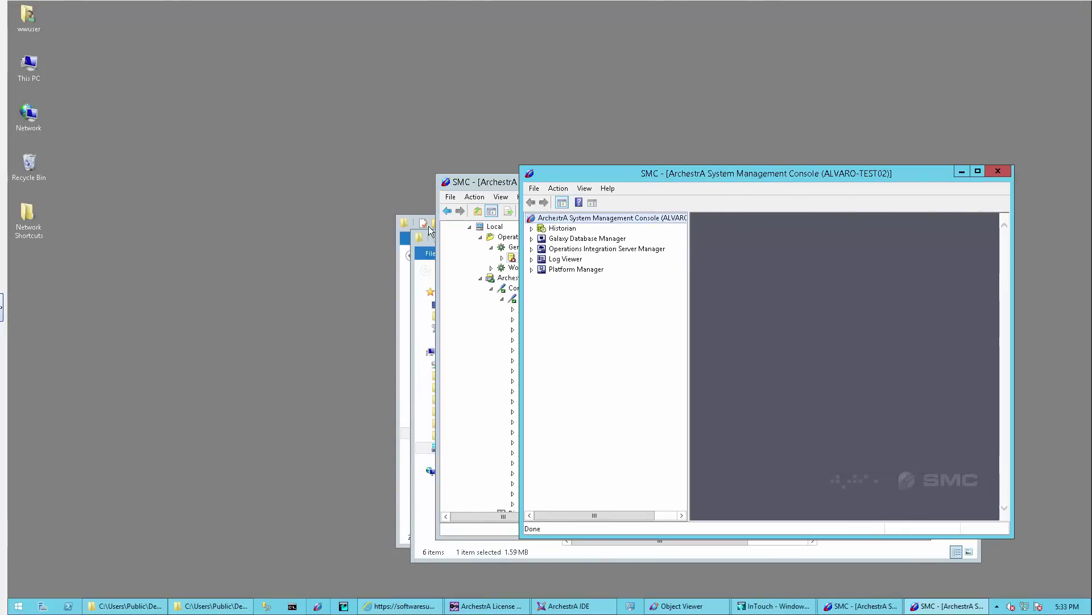
{"action": "left_click", "coordinate": [475, 184]}
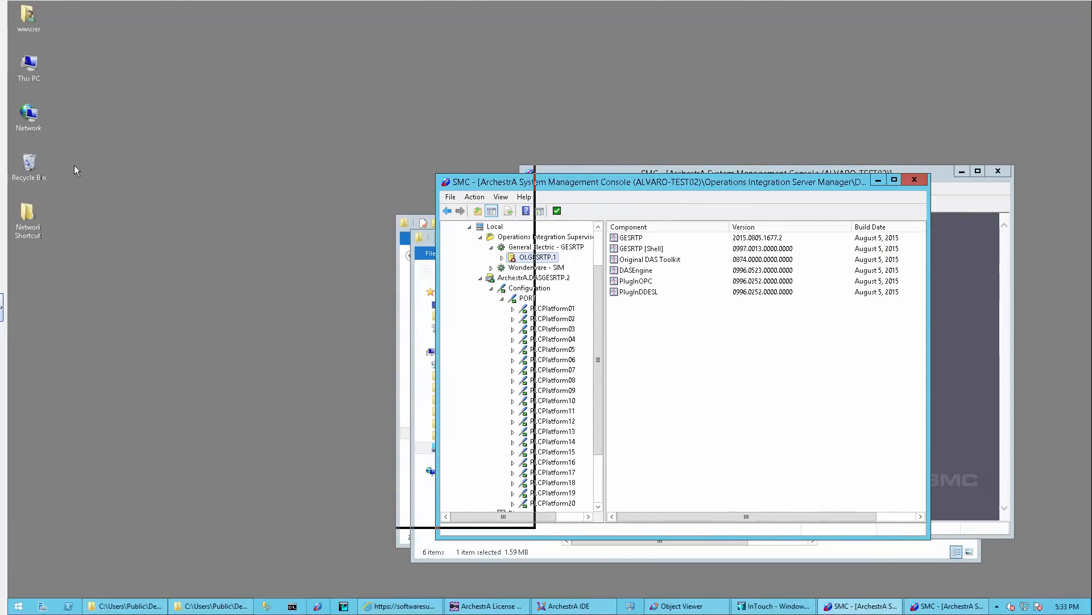
{"action": "left_click_drag", "start_coordinate": [89, 164], "coordinate": [54, 155]}
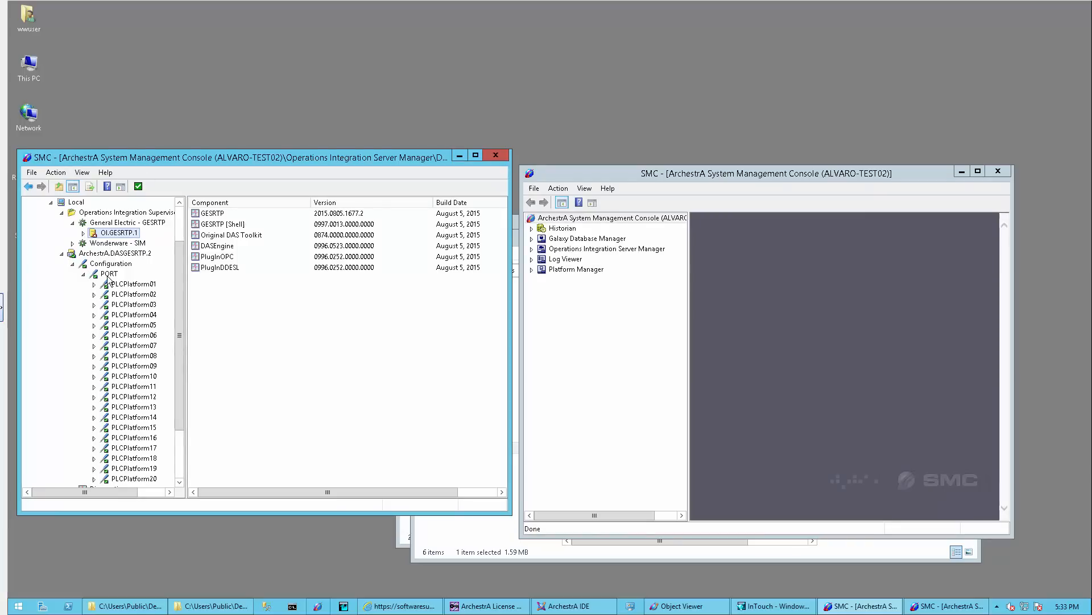
- Show PLCPlatform01's parameters in the old console and expand the new one down to OI.GESRTP.1
{"action": "left_click", "coordinate": [128, 285]}
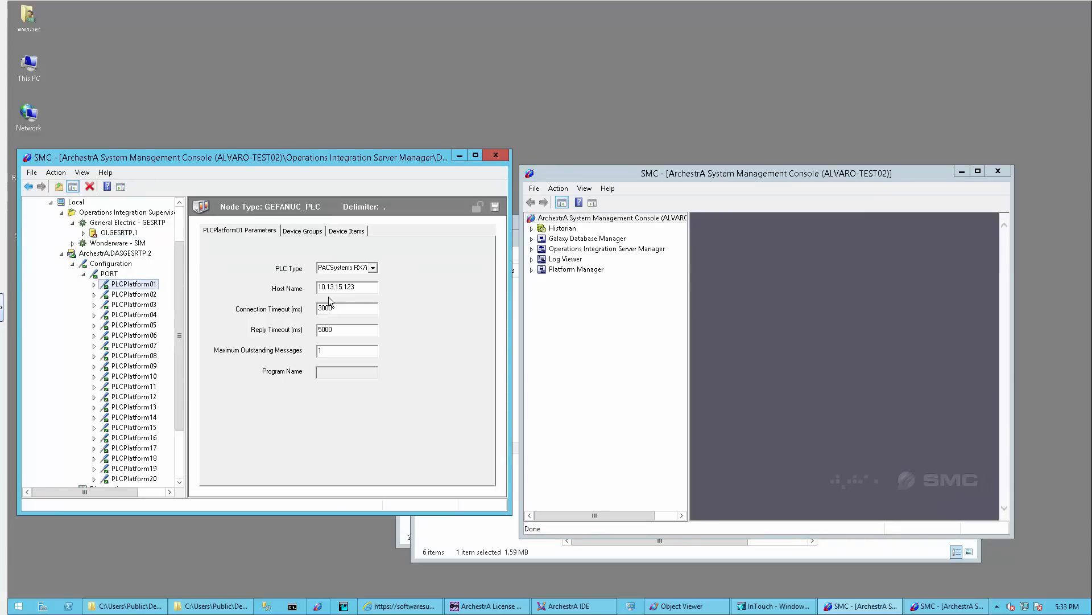
{"action": "left_click", "coordinate": [532, 249]}
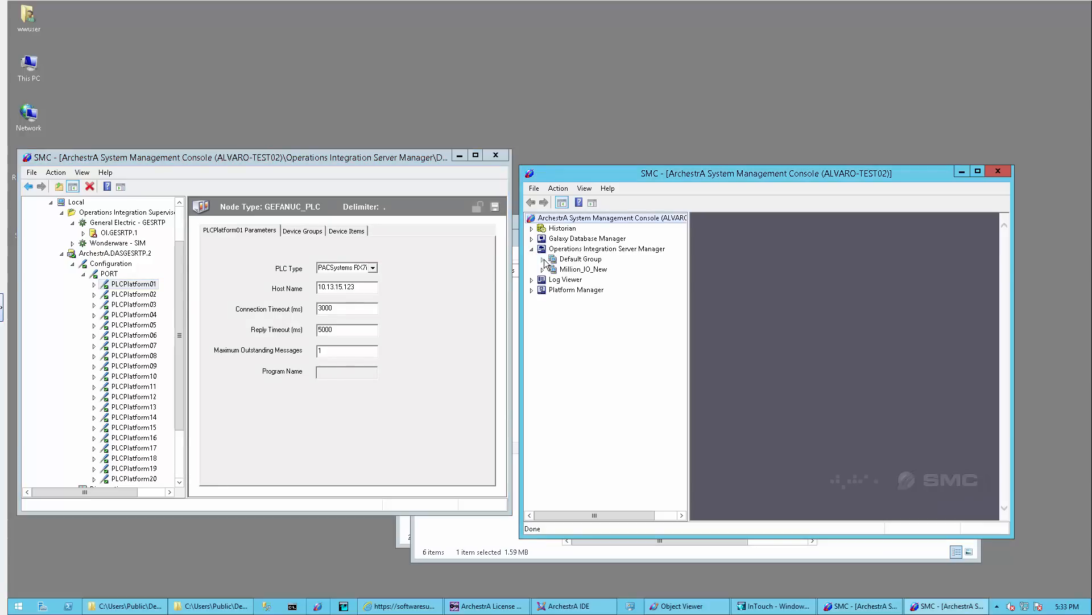
{"action": "left_click", "coordinate": [544, 260]}
{"action": "left_click", "coordinate": [554, 270]}
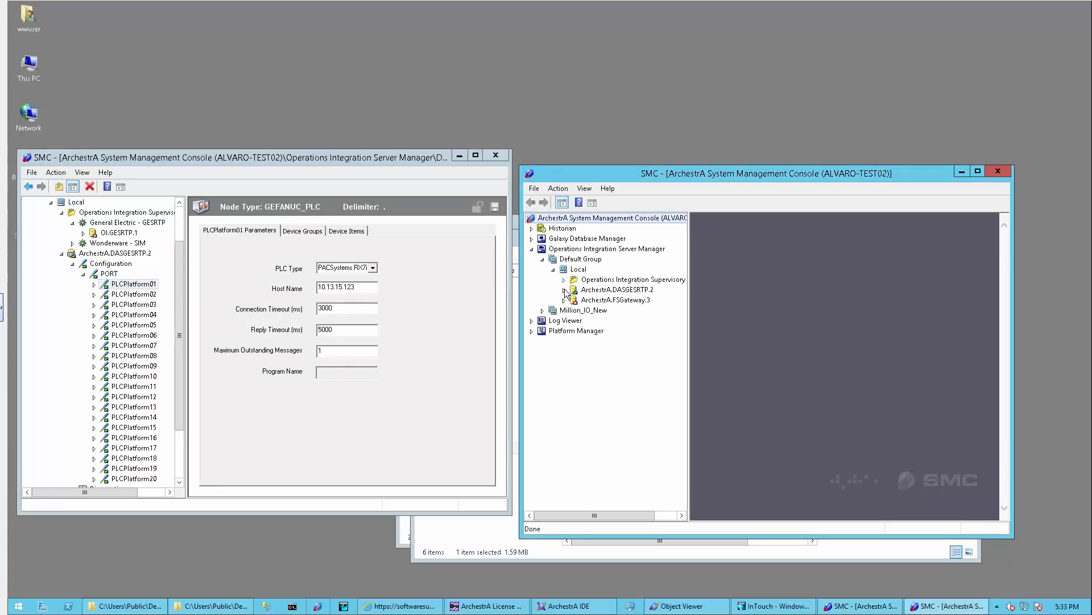
{"action": "left_click", "coordinate": [563, 280]}
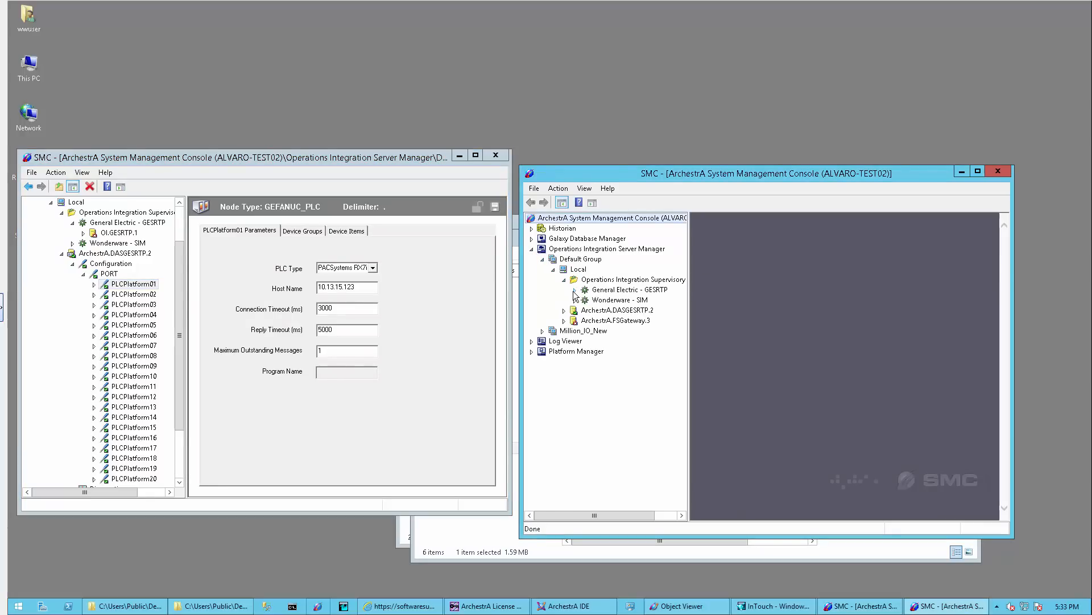
{"action": "left_click", "coordinate": [576, 290]}
{"action": "left_click", "coordinate": [618, 301]}
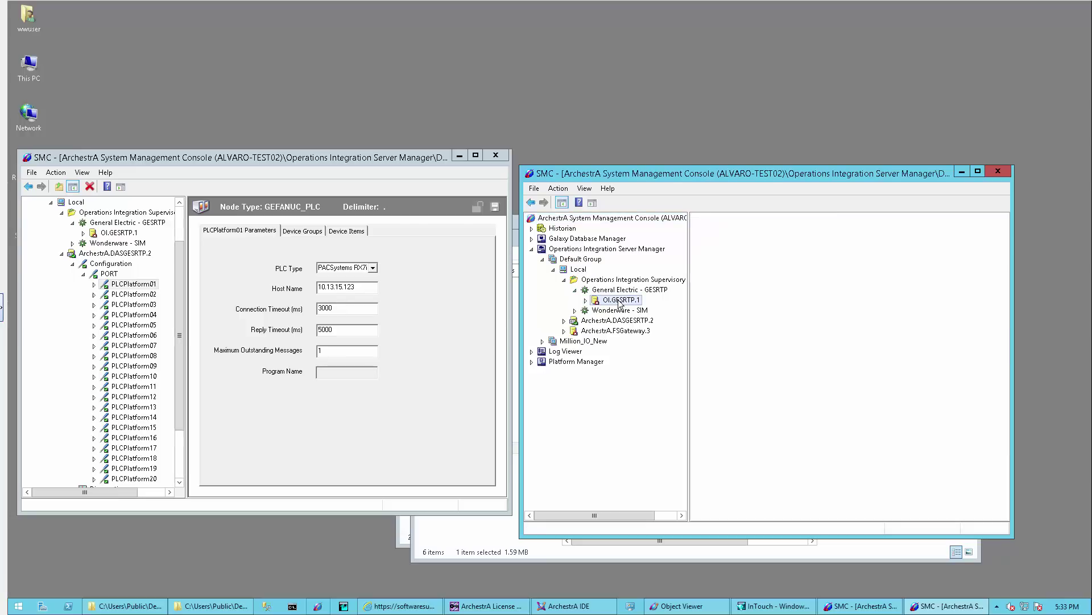
- Add a GESRTP_PORT named Port under OI.GESRTP.1's Configuration, then a GEFANUC_PLC object under Port
{"action": "left_click", "coordinate": [586, 300]}
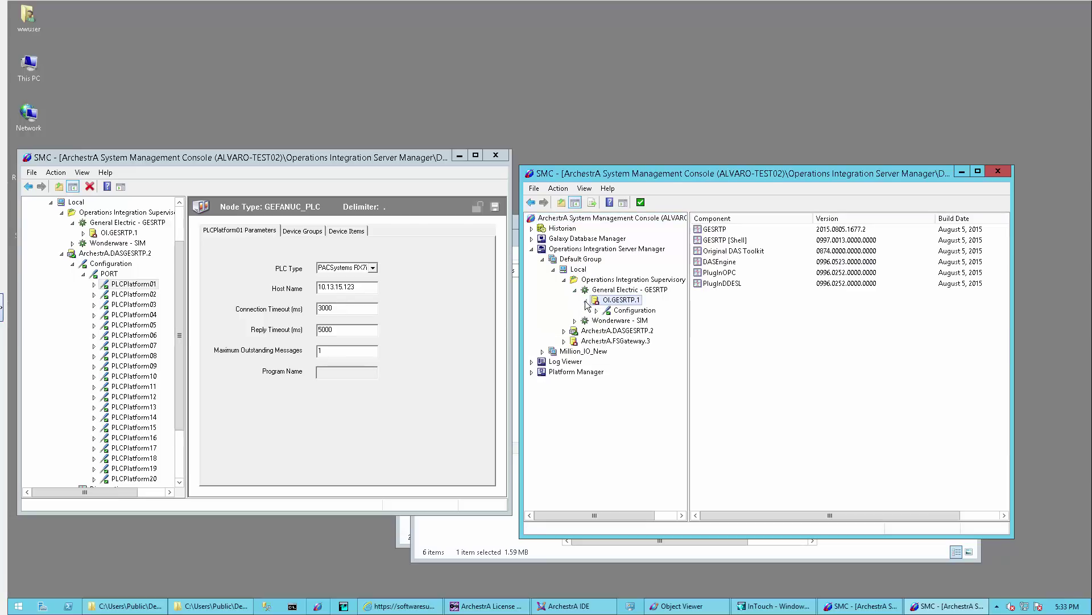
{"action": "left_click", "coordinate": [626, 313]}
{"action": "right_click", "coordinate": [625, 314]}
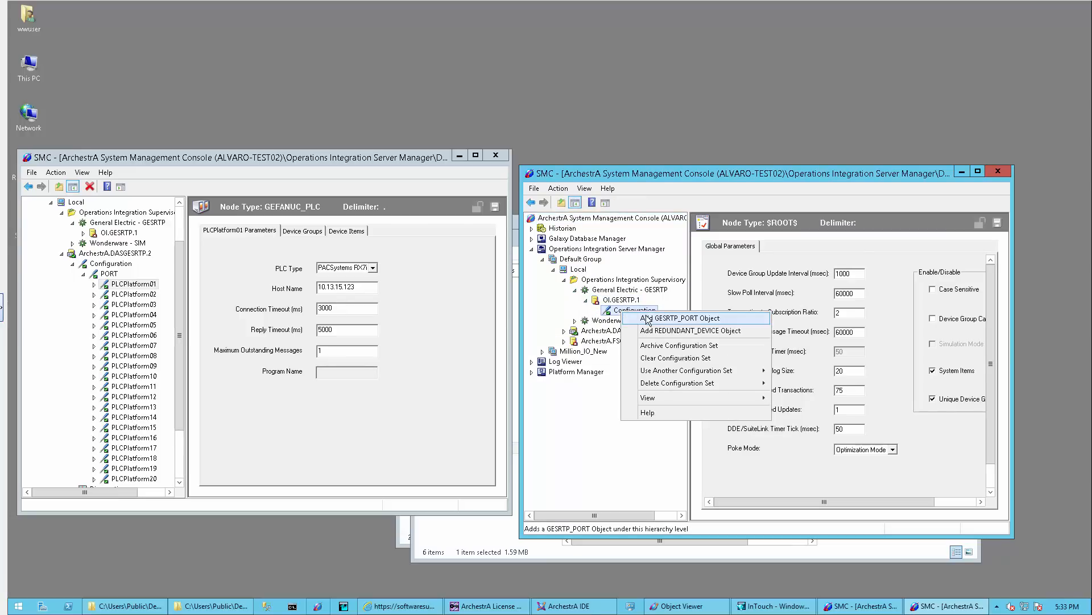
{"action": "left_click", "coordinate": [650, 320]}
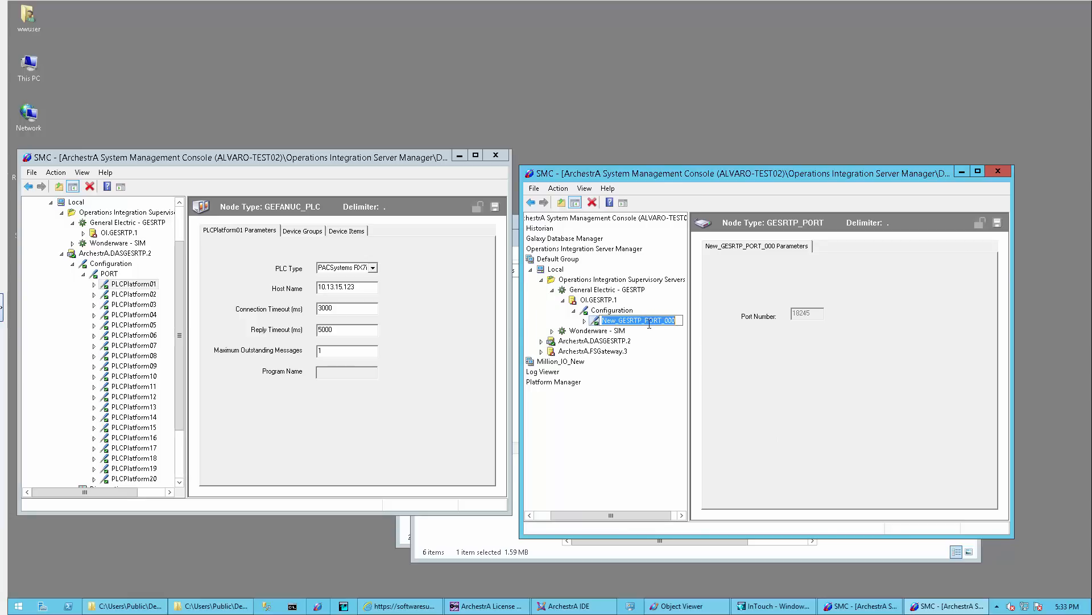
{"action": "type", "text": "Port"}
{"action": "key", "text": "Return"}
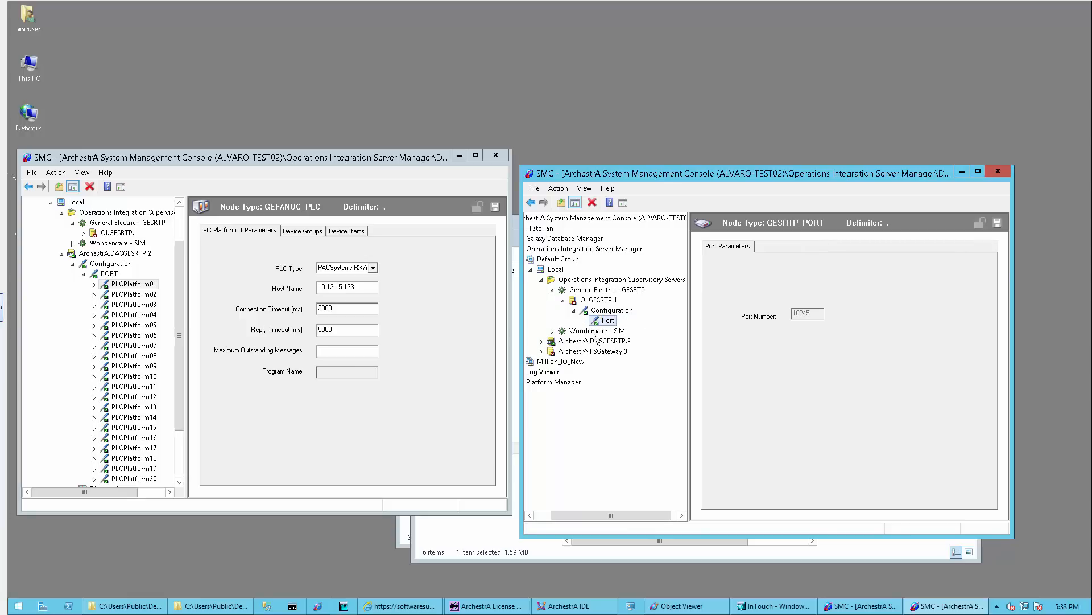
{"action": "right_click", "coordinate": [604, 323]}
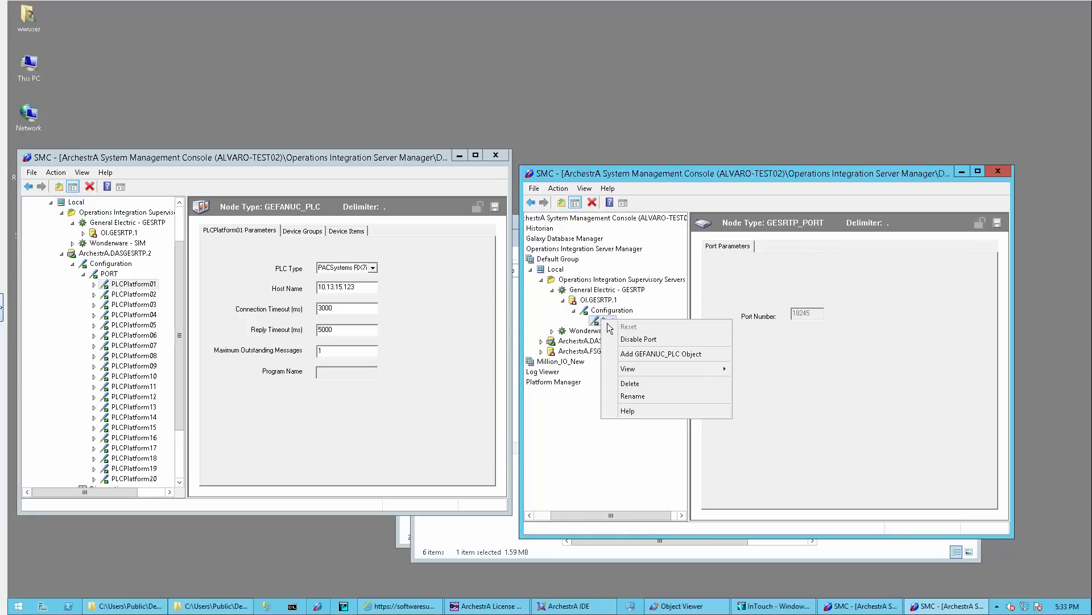
{"action": "left_click", "coordinate": [649, 349]}
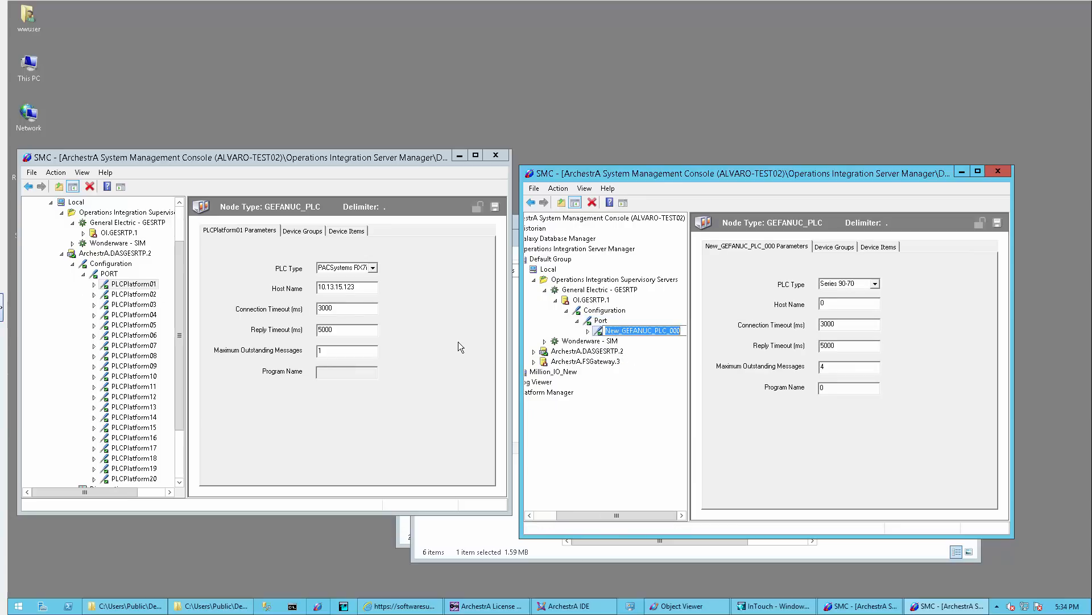
{"action": "type", "text": "PL"}
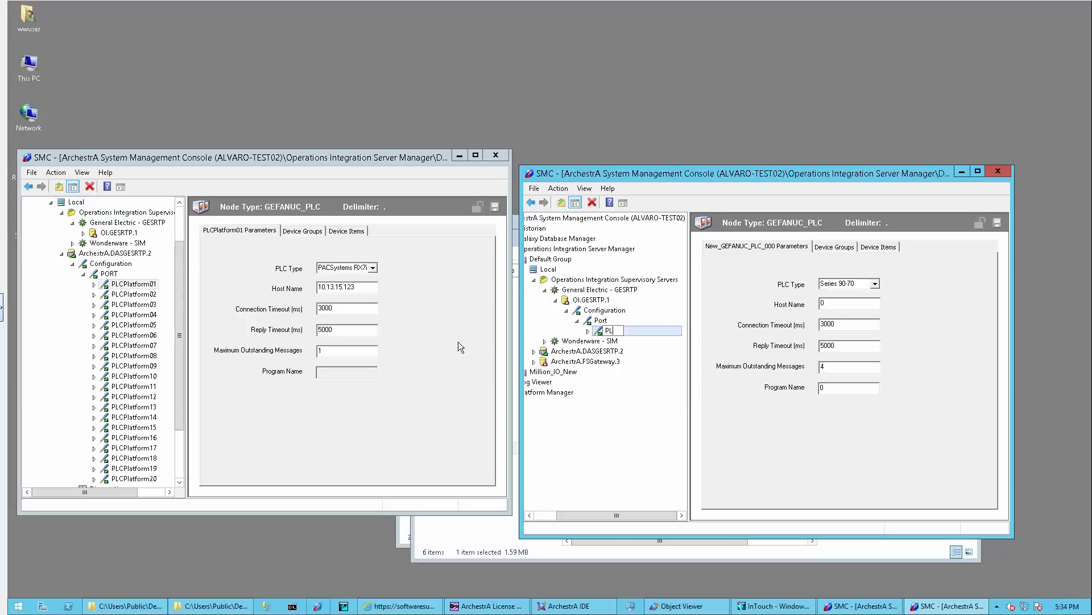
{"action": "type", "text": "C01"}
- Name the device PLC01 with PLC type PACSystems RX7i and host 10.13.15.123 copied from PLCPlatform01
{"action": "key", "text": "Return"}
{"action": "left_click", "coordinate": [874, 284]}
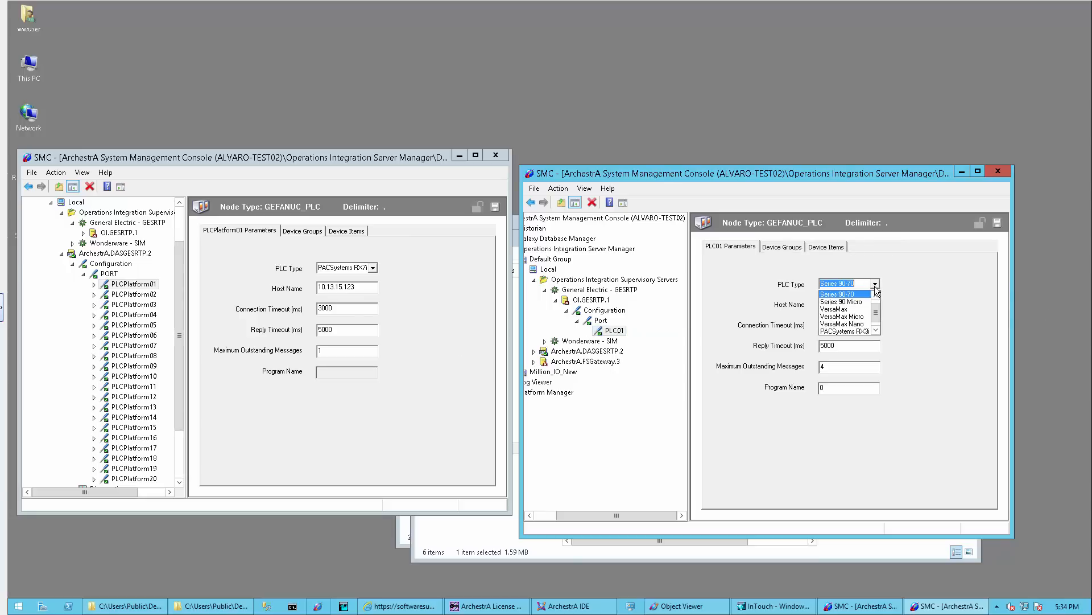
{"action": "scroll", "coordinate": [878, 321], "scroll_direction": "down", "scroll_amount": 2}
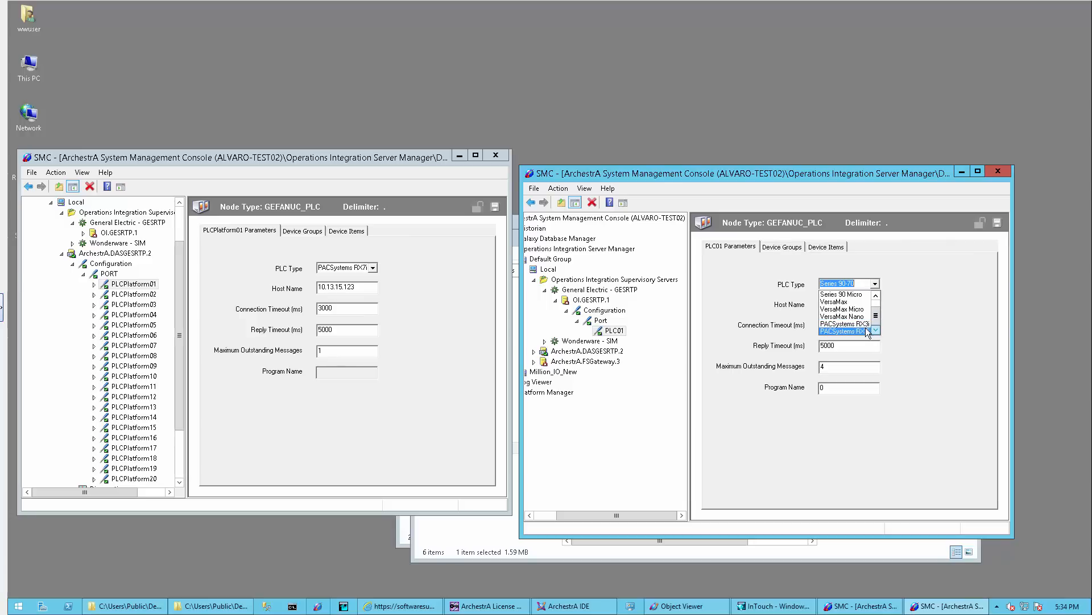
{"action": "left_click", "coordinate": [860, 332]}
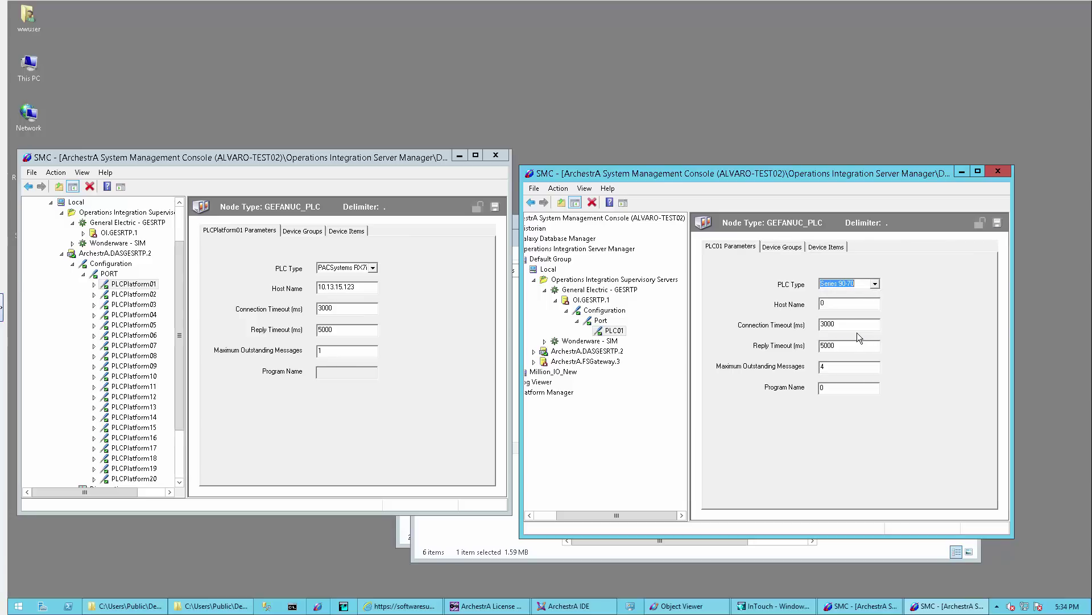
{"action": "left_click", "coordinate": [826, 304]}
{"action": "left_click_drag", "start_coordinate": [362, 287], "coordinate": [306, 290]}
{"action": "key", "text": "ctrl+c"}
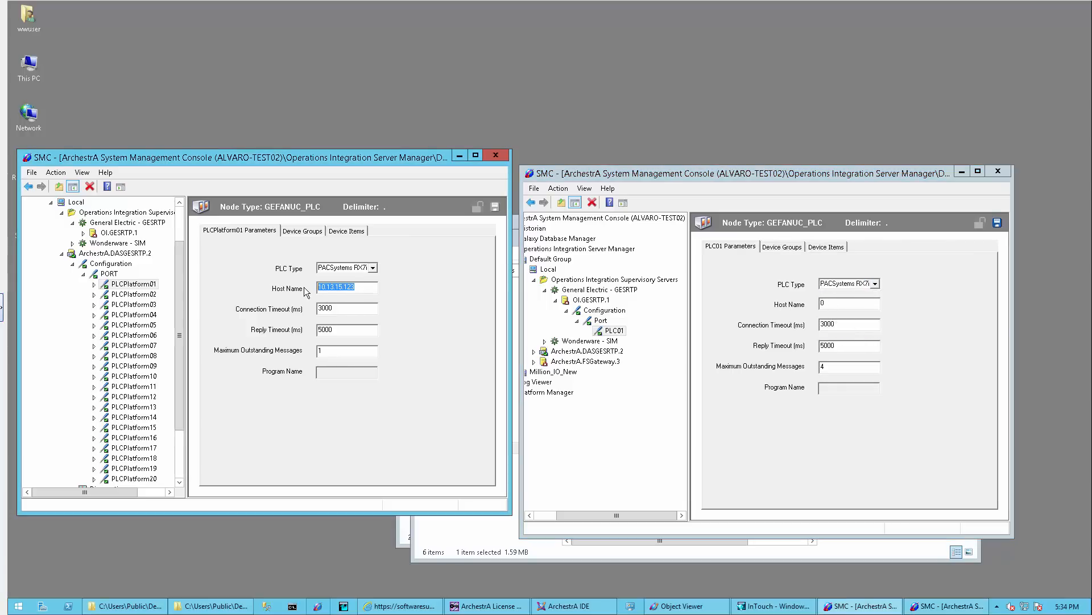
{"action": "left_click", "coordinate": [827, 305]}
{"action": "key", "text": "ctrl+v"}
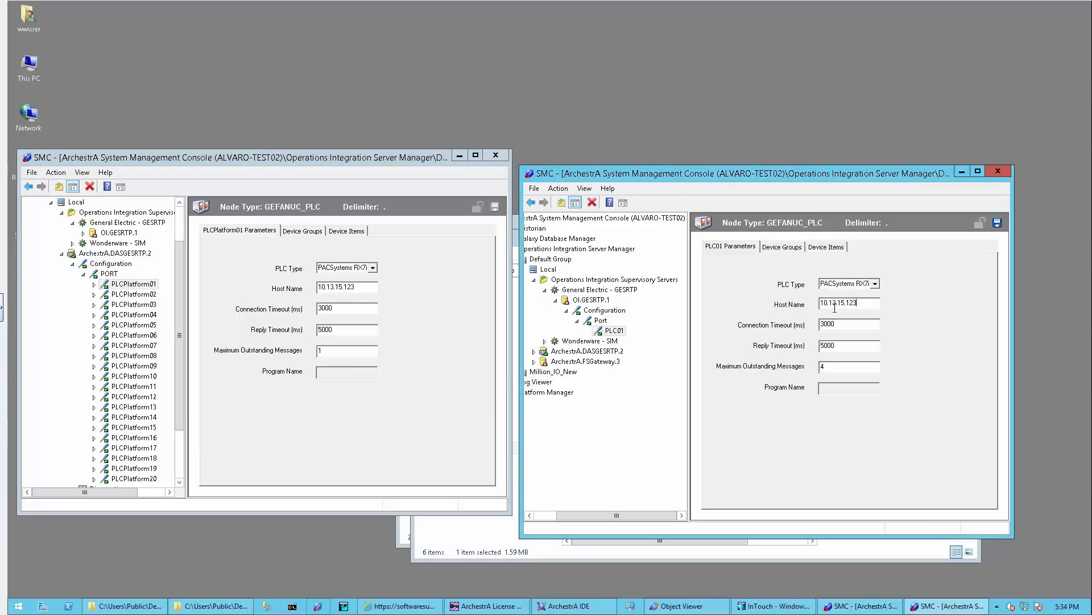
{"action": "left_click", "coordinate": [301, 231]}
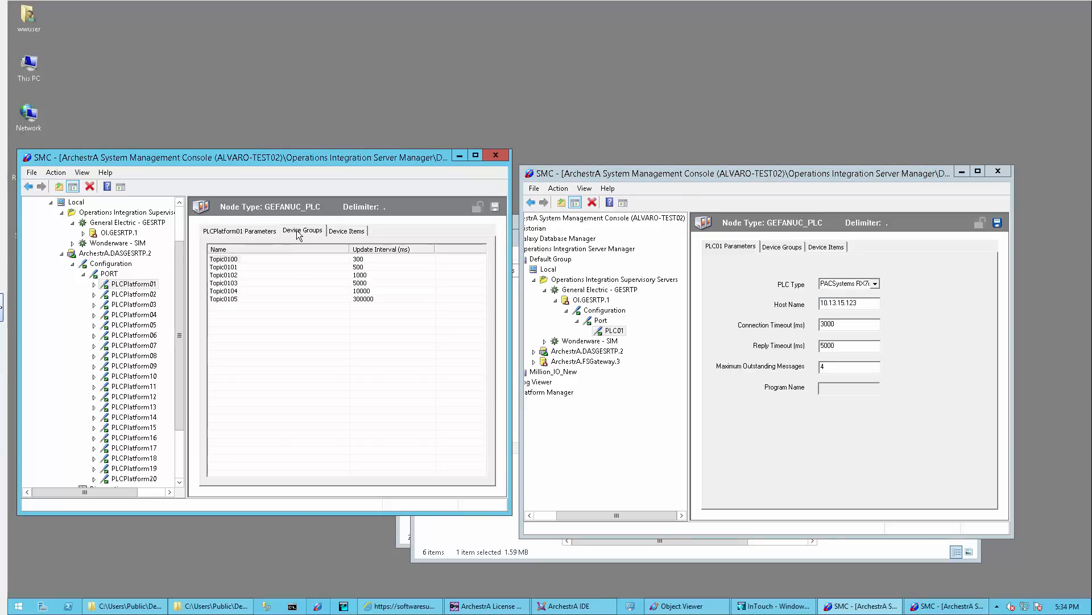
{"action": "left_click", "coordinate": [781, 247]}
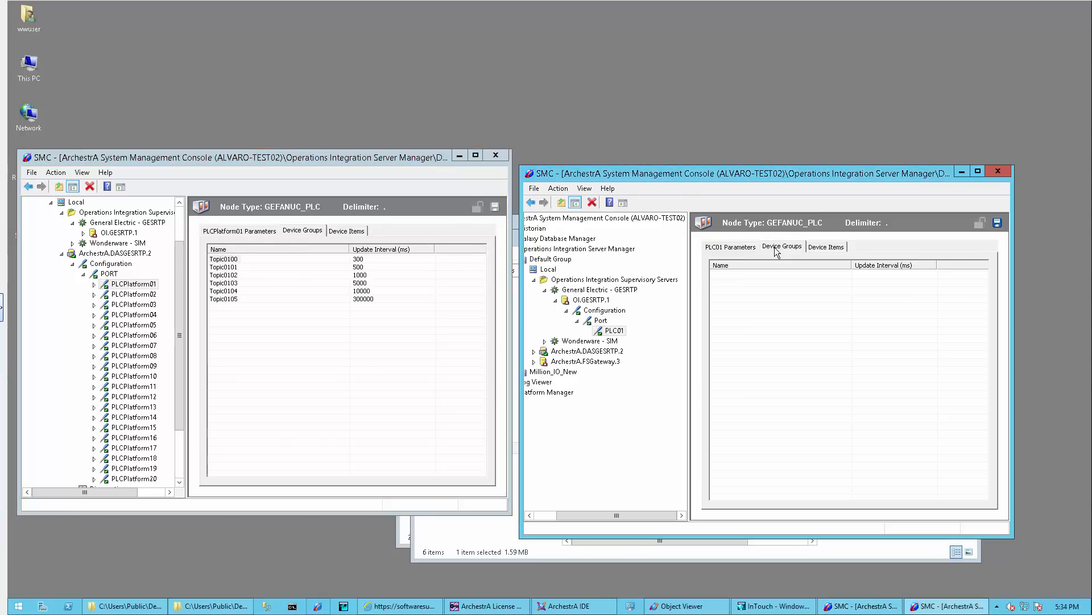
- Add device groups Topic0100–Topic0105 with intervals 300, 500, 1000, 5000, 10000 and 300000 ms
{"action": "right_click", "coordinate": [718, 273]}
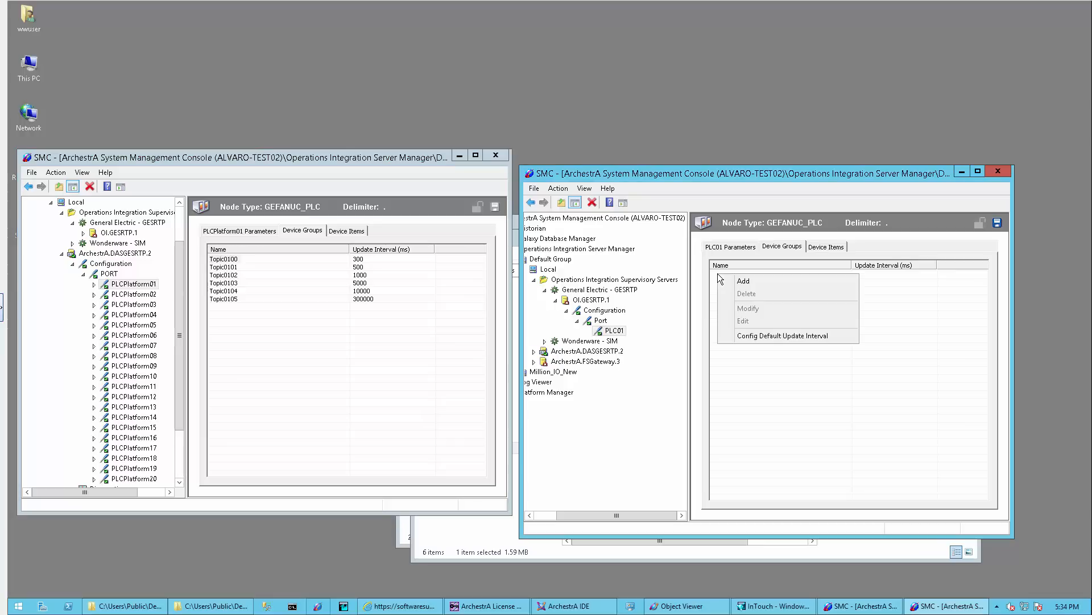
{"action": "left_click", "coordinate": [745, 280]}
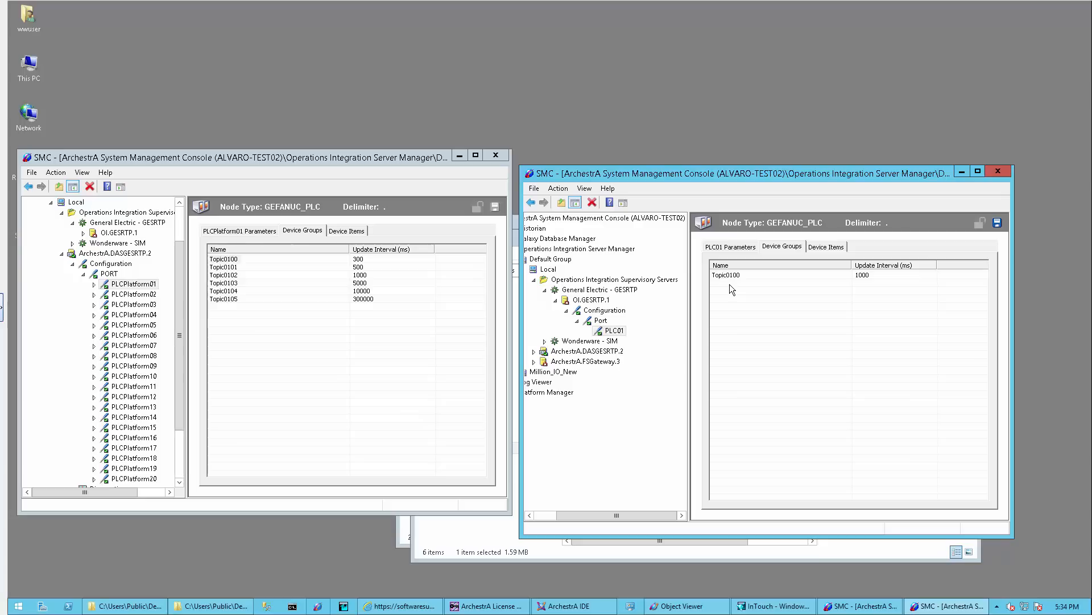
{"action": "right_click", "coordinate": [727, 282]}
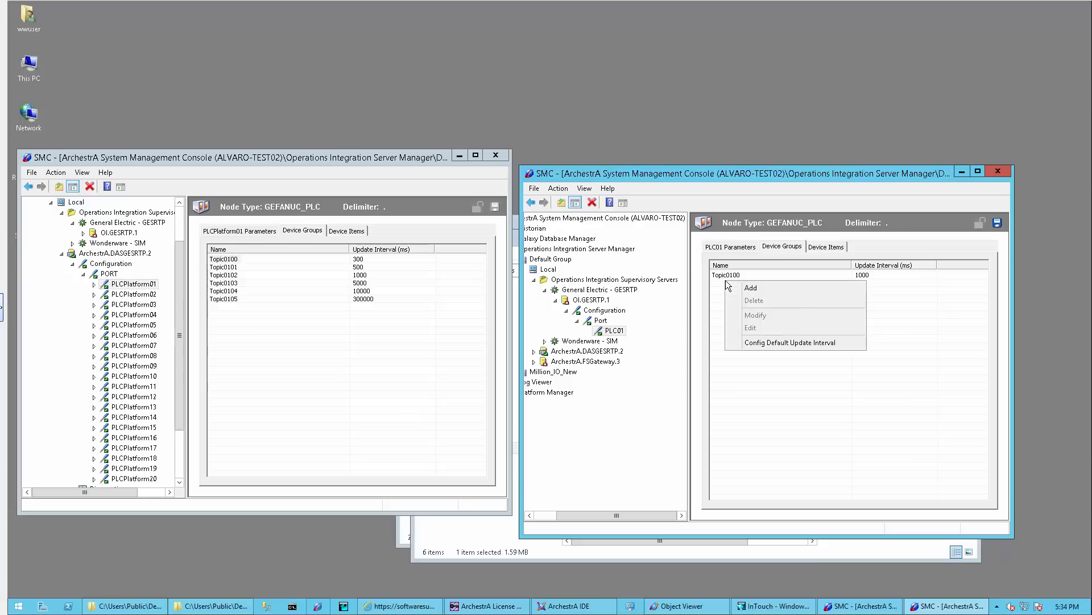
{"action": "left_click", "coordinate": [753, 289]}
{"action": "type", "text": "Topi"}
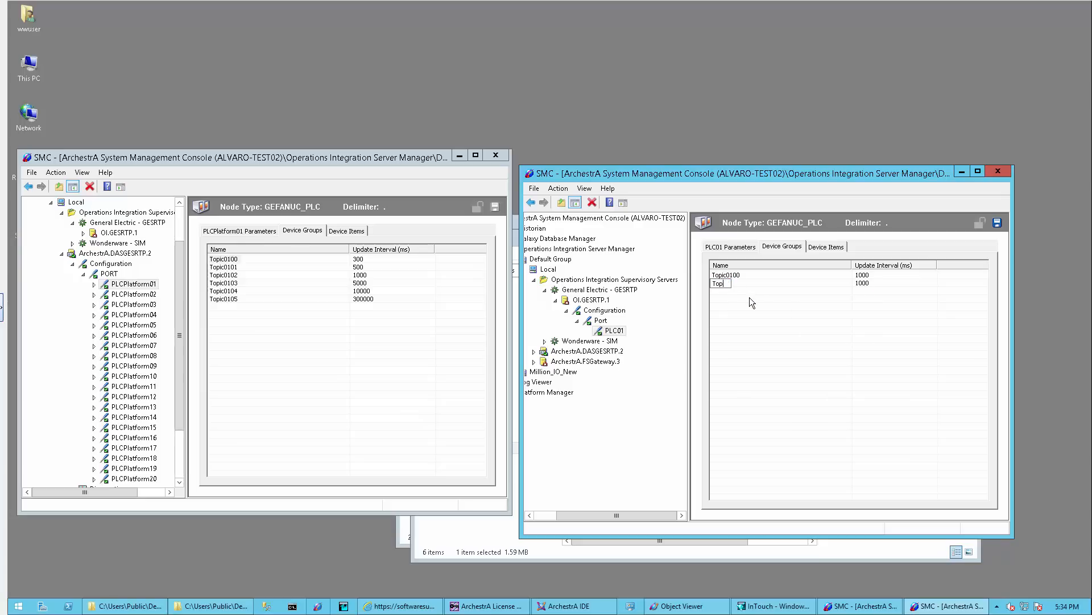
{"action": "type", "text": "c0101"}
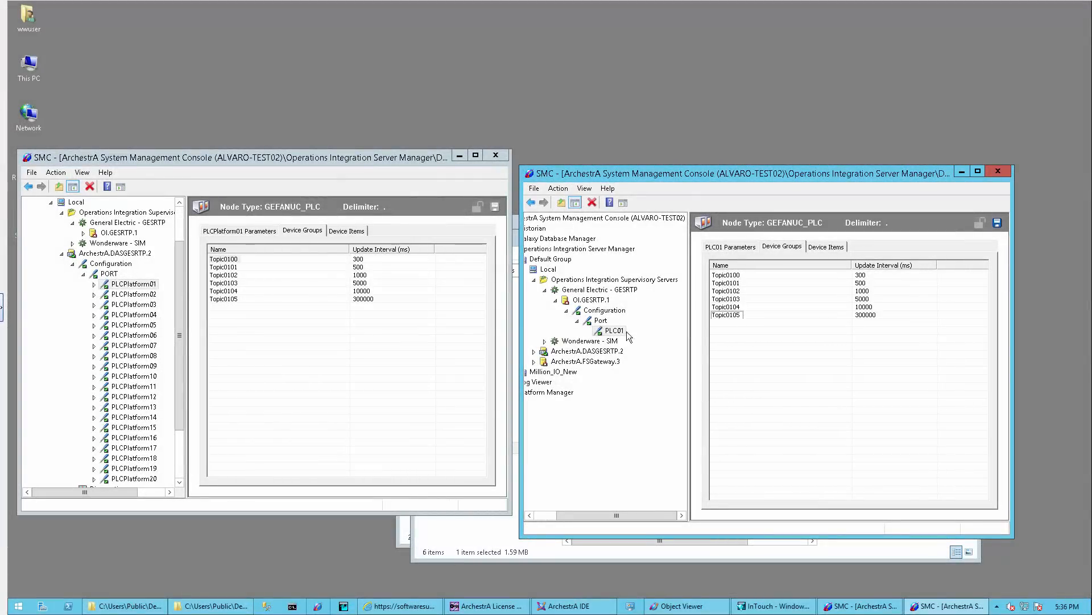
- Save PLC01's device groups and bulk-create GESRTP server instances 0001 through 0005
{"action": "left_click", "coordinate": [590, 299]}
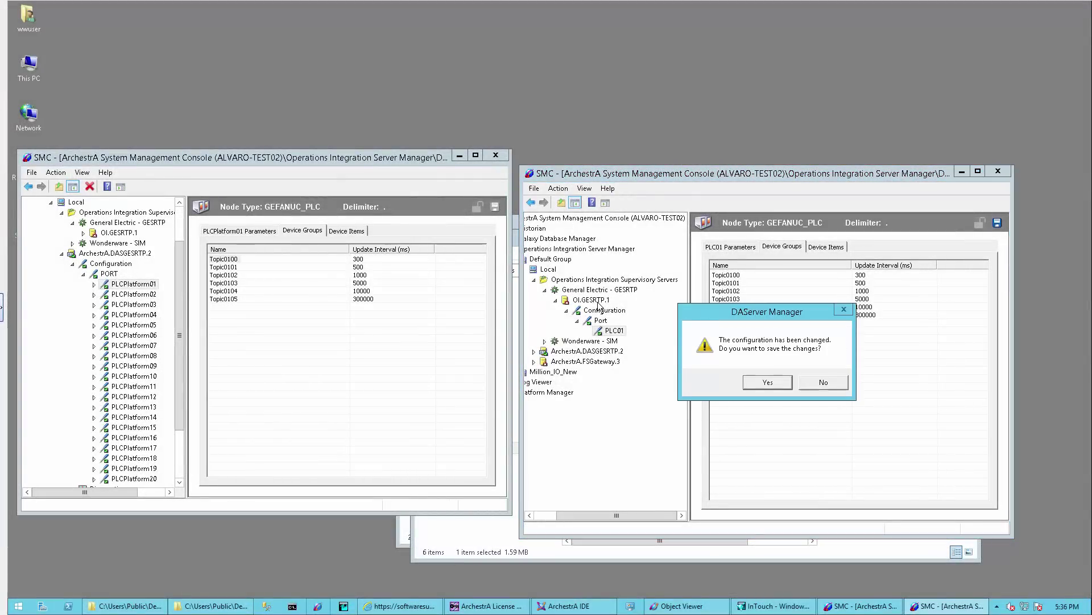
{"action": "left_click", "coordinate": [779, 384]}
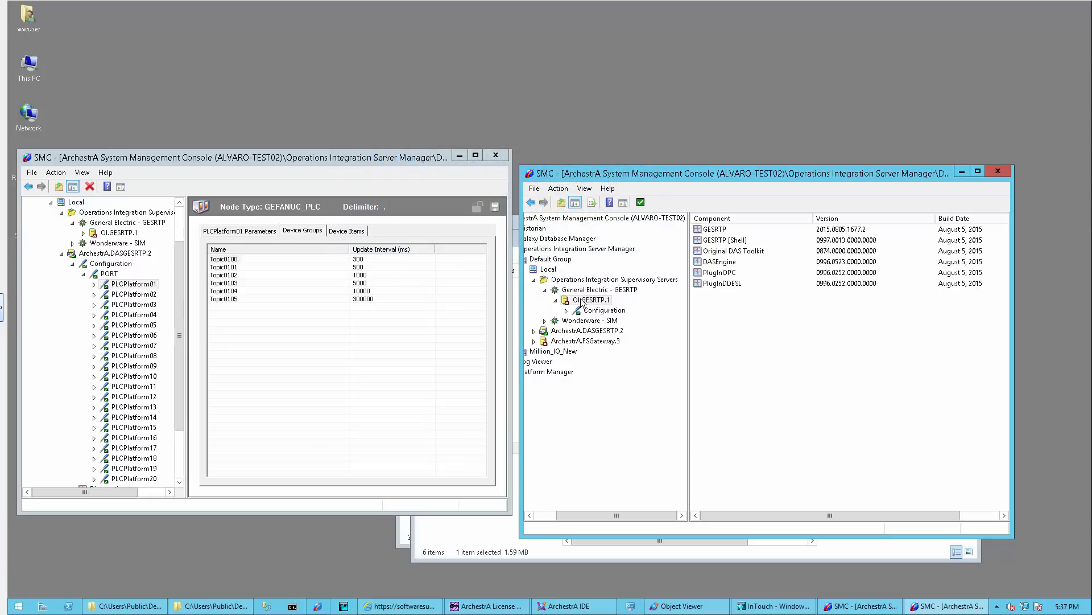
{"action": "right_click", "coordinate": [583, 301]}
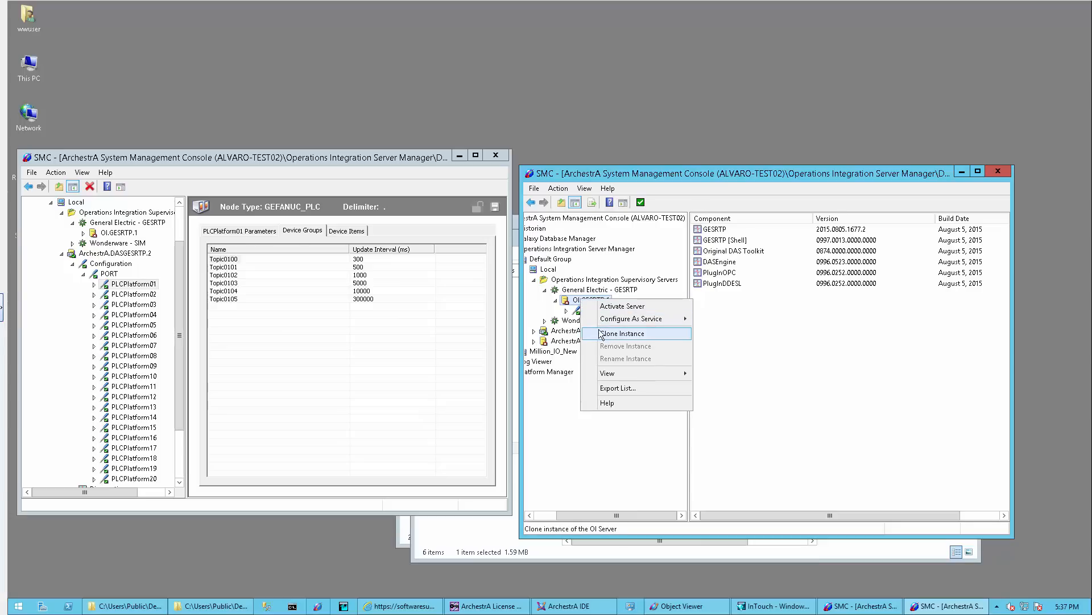
{"action": "right_click", "coordinate": [580, 290]}
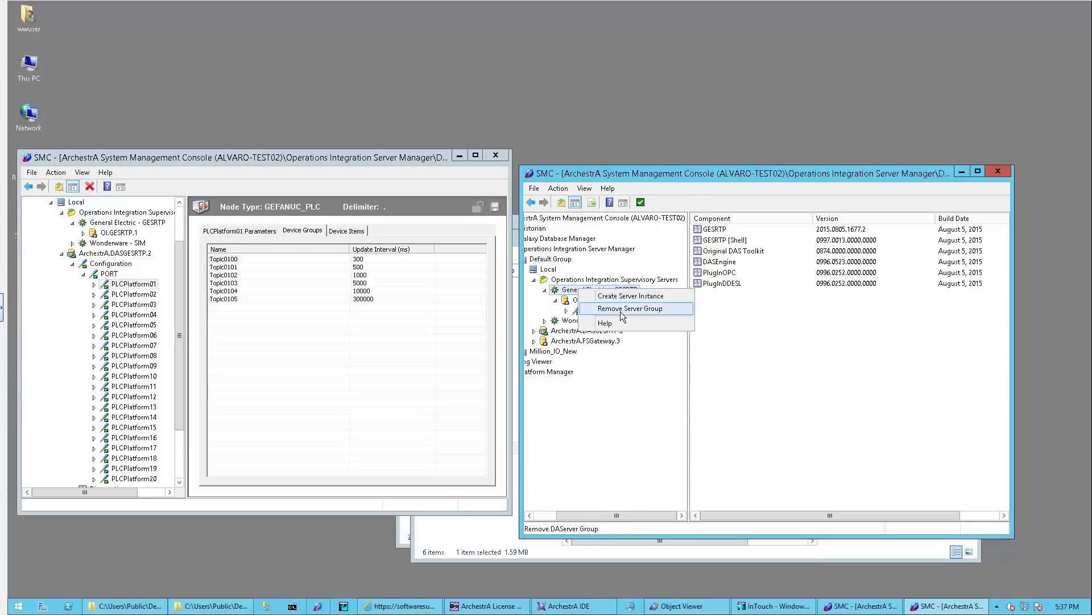
{"action": "left_click", "coordinate": [623, 298]}
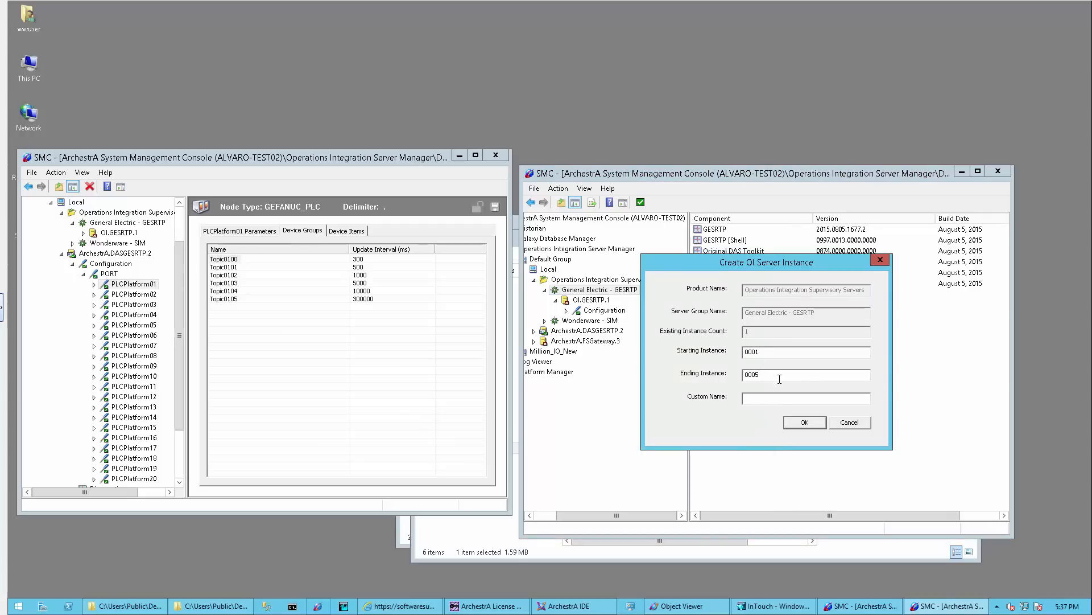
{"action": "left_click", "coordinate": [792, 421]}
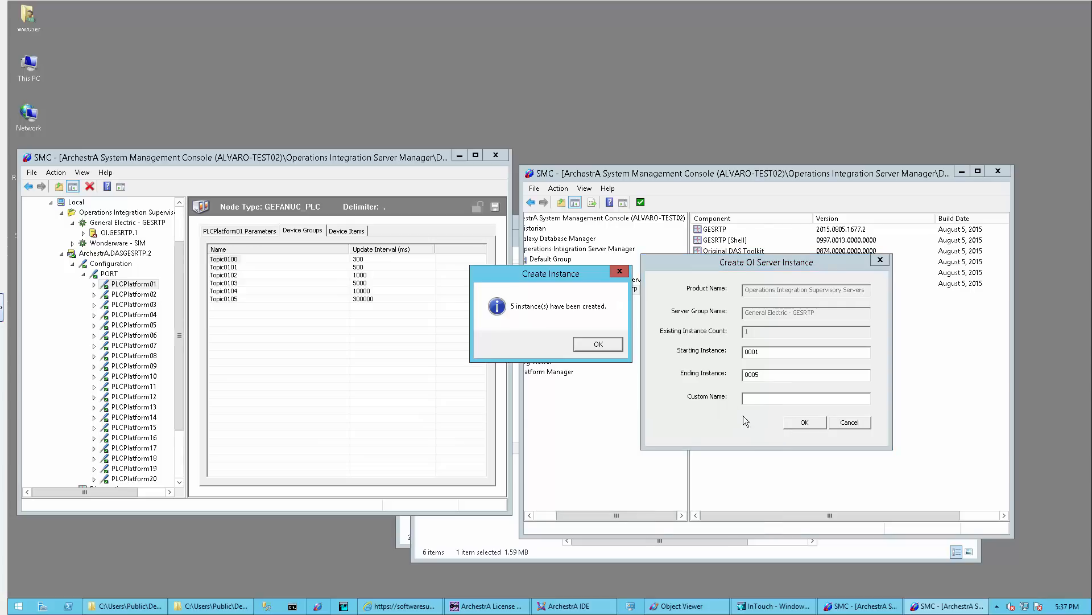
{"action": "left_click", "coordinate": [598, 344]}
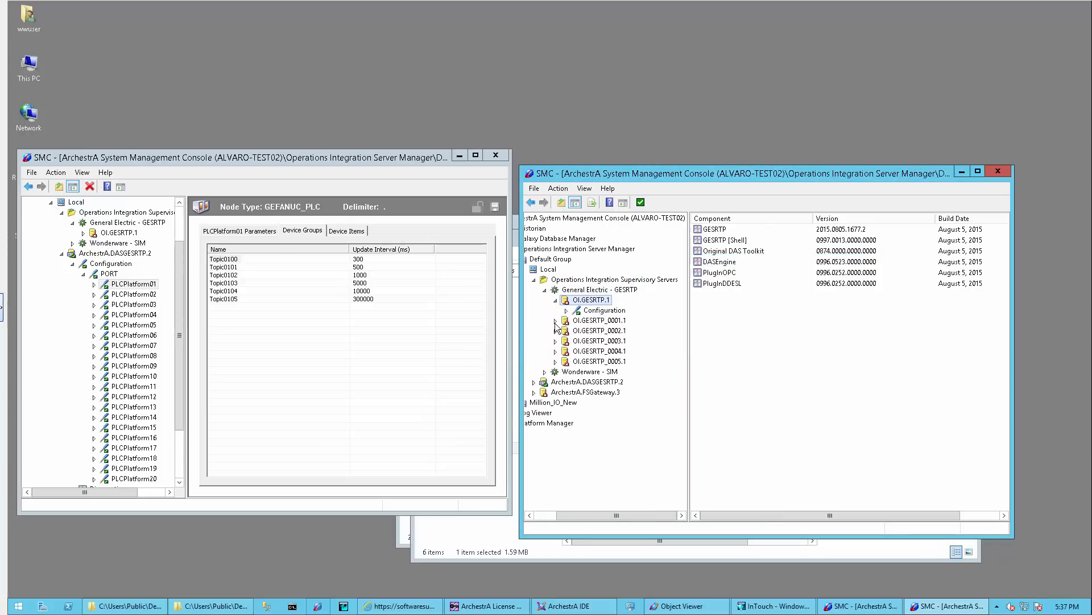
- Expand OI.GESRTP_0001.1's Configuration and Port and rename its PLC01 to PLC02
{"action": "left_click", "coordinate": [598, 321]}
{"action": "left_click", "coordinate": [556, 321]}
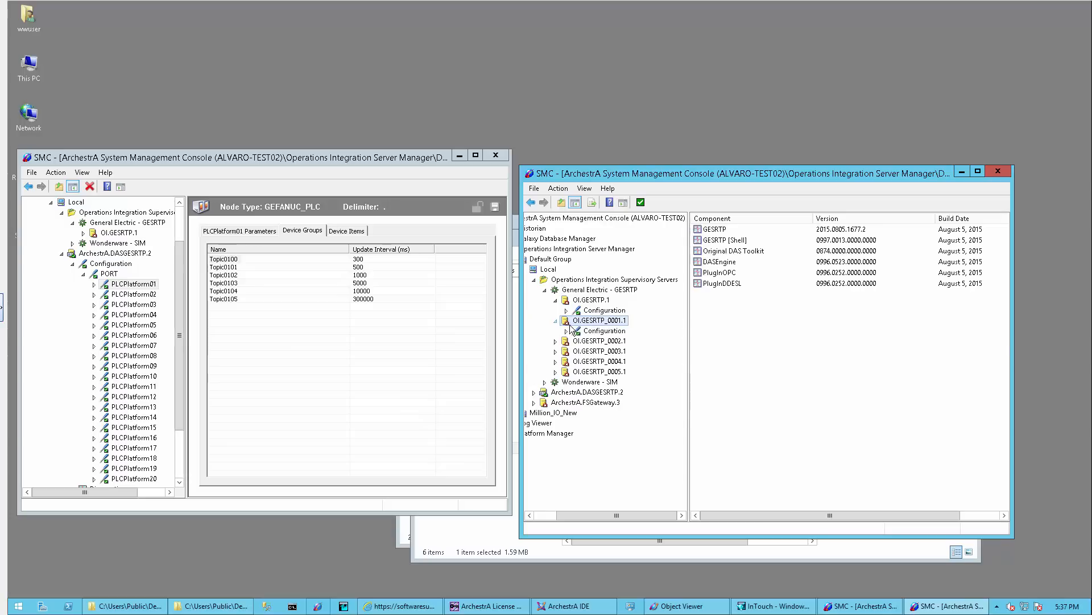
{"action": "left_click", "coordinate": [577, 332]}
{"action": "left_click", "coordinate": [599, 341]}
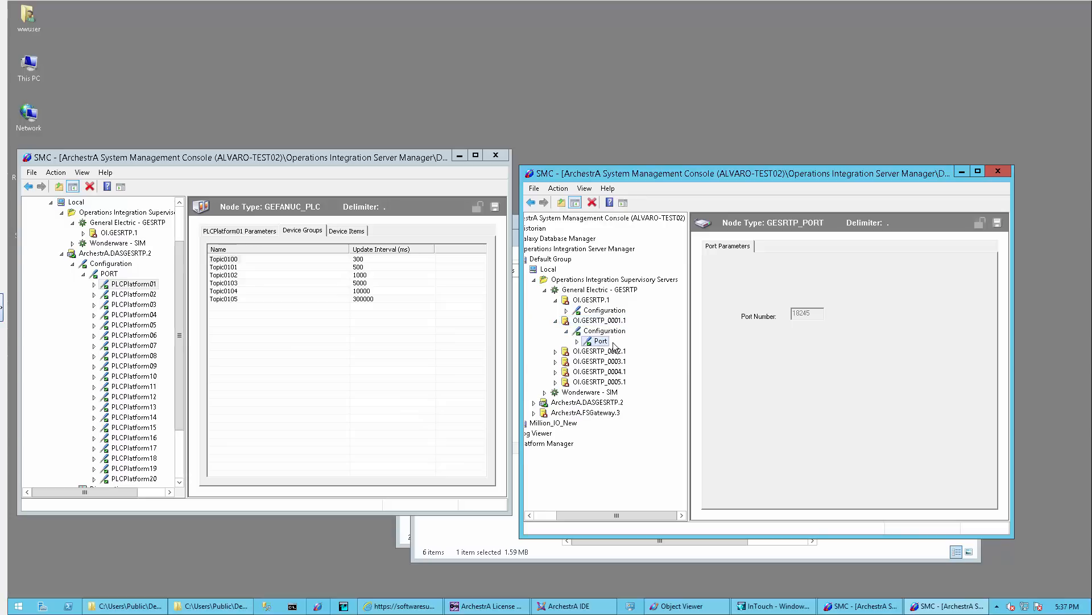
{"action": "left_click", "coordinate": [578, 342]}
{"action": "left_click", "coordinate": [613, 351]}
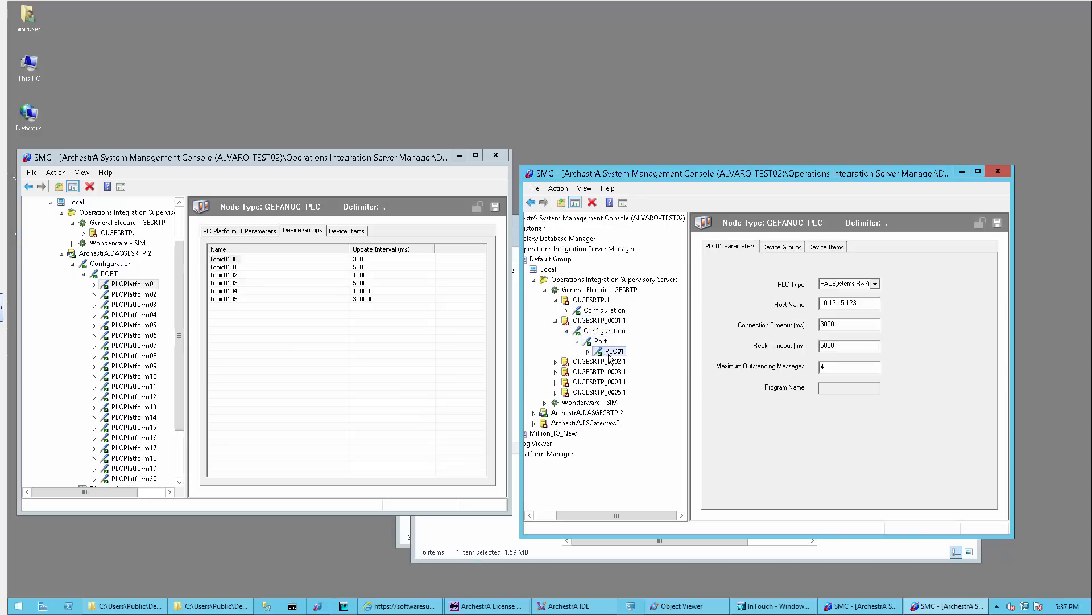
{"action": "left_click", "coordinate": [616, 352]}
{"action": "type", "text": "2"}
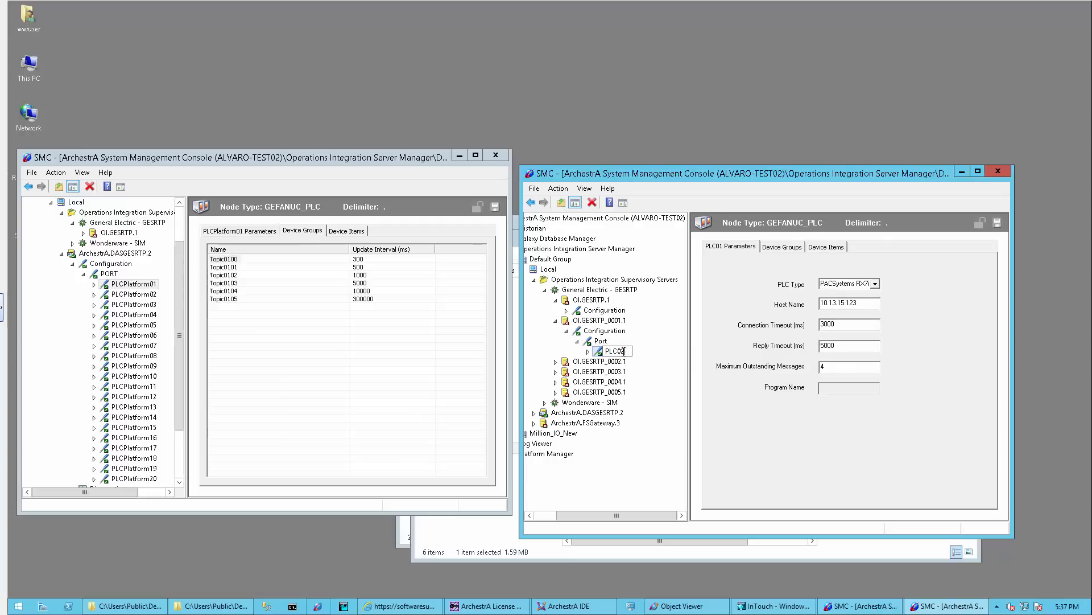
{"action": "key", "text": "Return"}
- Set PLC02's host name to PLCPlatform02's 10.13.15.28 and save the changes
{"action": "left_click", "coordinate": [133, 294]}
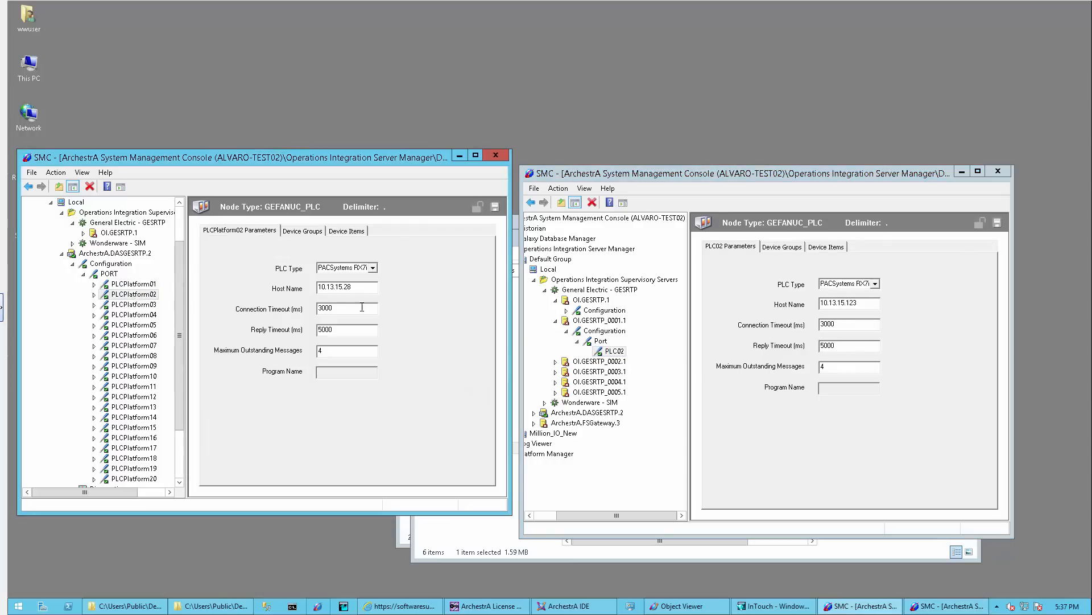
{"action": "double_click", "coordinate": [335, 287]}
{"action": "key", "text": "ctrl+c"}
{"action": "left_click", "coordinate": [866, 303]}
{"action": "key", "text": "ctrl+a"}
{"action": "key", "text": "ctrl+v"}
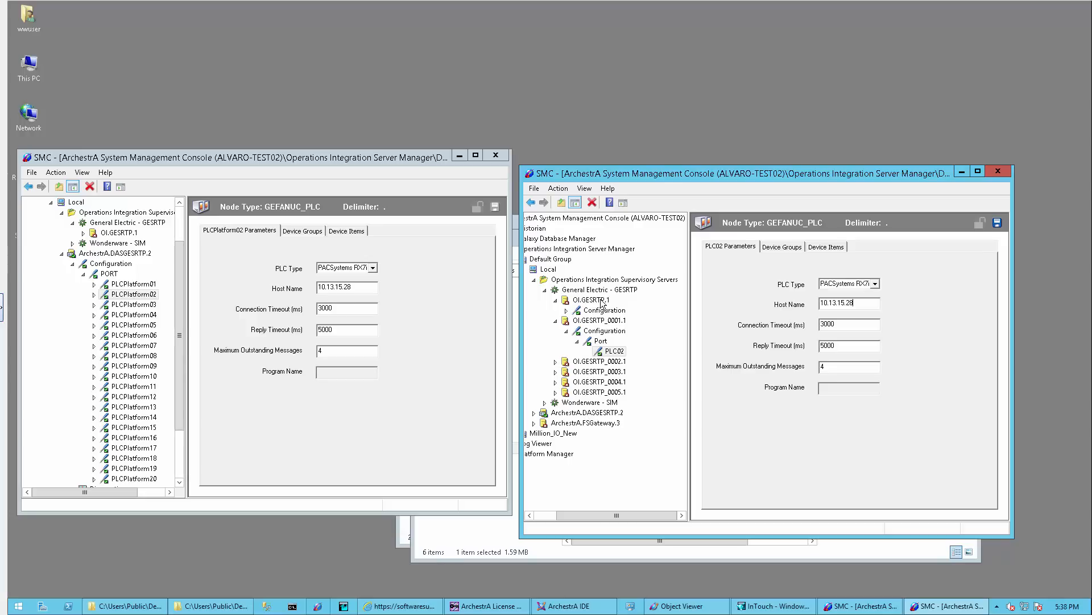
{"action": "left_click", "coordinate": [589, 361]}
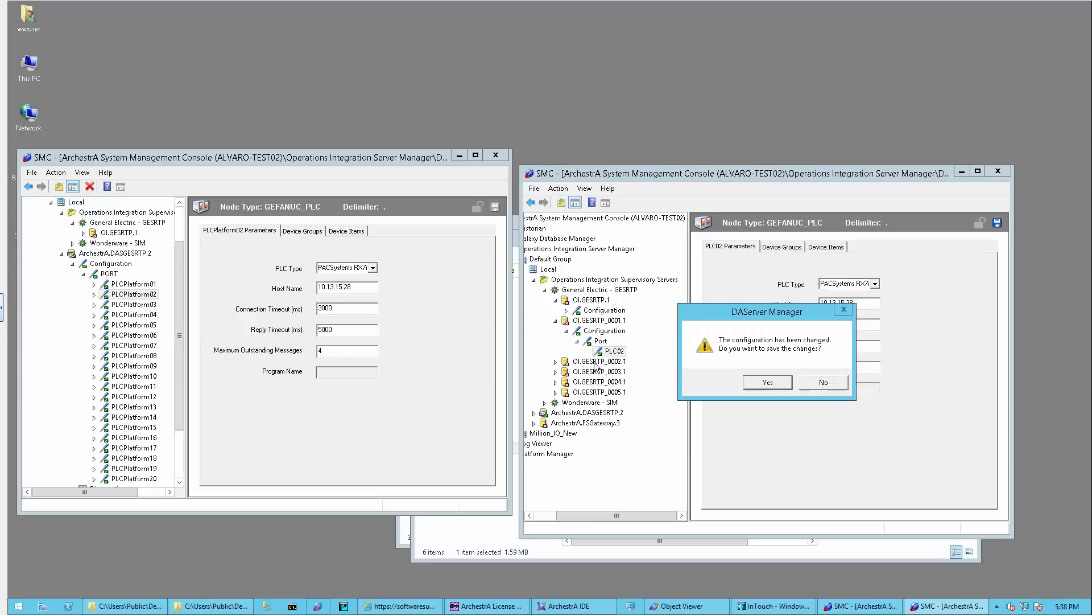
{"action": "left_click", "coordinate": [776, 385]}
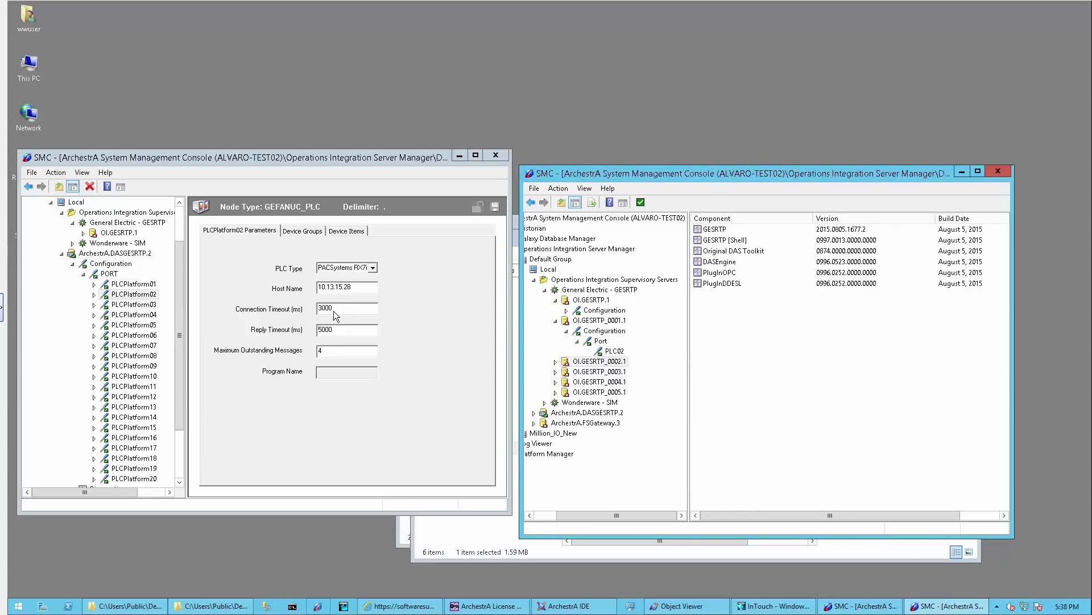
- Rename instance 0002's PLC to PLC03 and give it PLCPlatform03's host name 10.13.14.188
{"action": "left_click", "coordinate": [134, 305]}
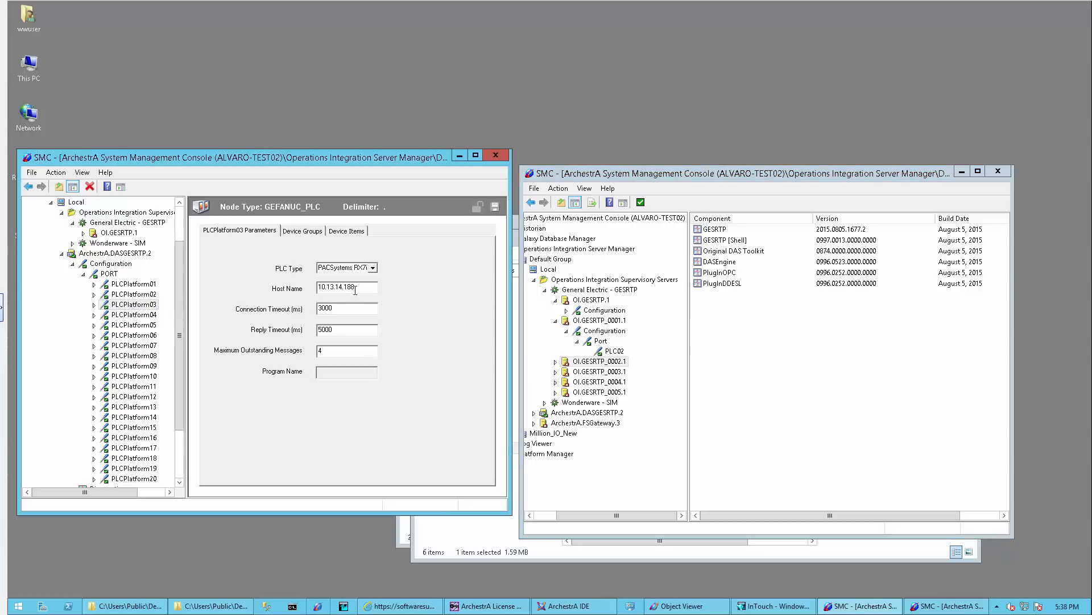
{"action": "left_click_drag", "start_coordinate": [359, 288], "coordinate": [299, 287]}
{"action": "key", "text": "ctrl+c"}
{"action": "left_click", "coordinate": [556, 362]}
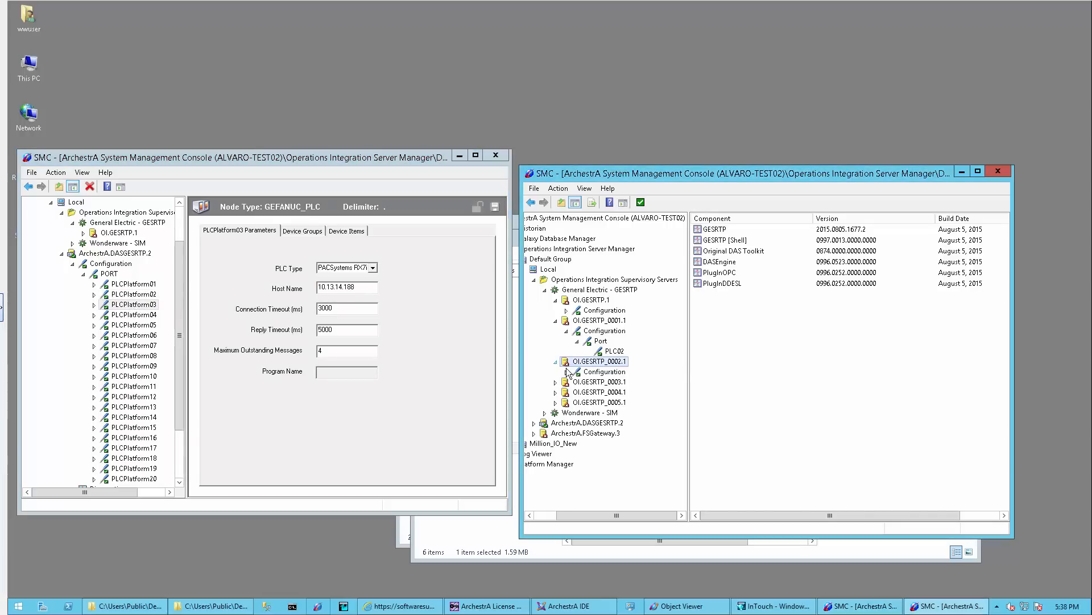
{"action": "left_click", "coordinate": [568, 372]}
{"action": "left_click", "coordinate": [579, 382]}
{"action": "left_click", "coordinate": [598, 383]}
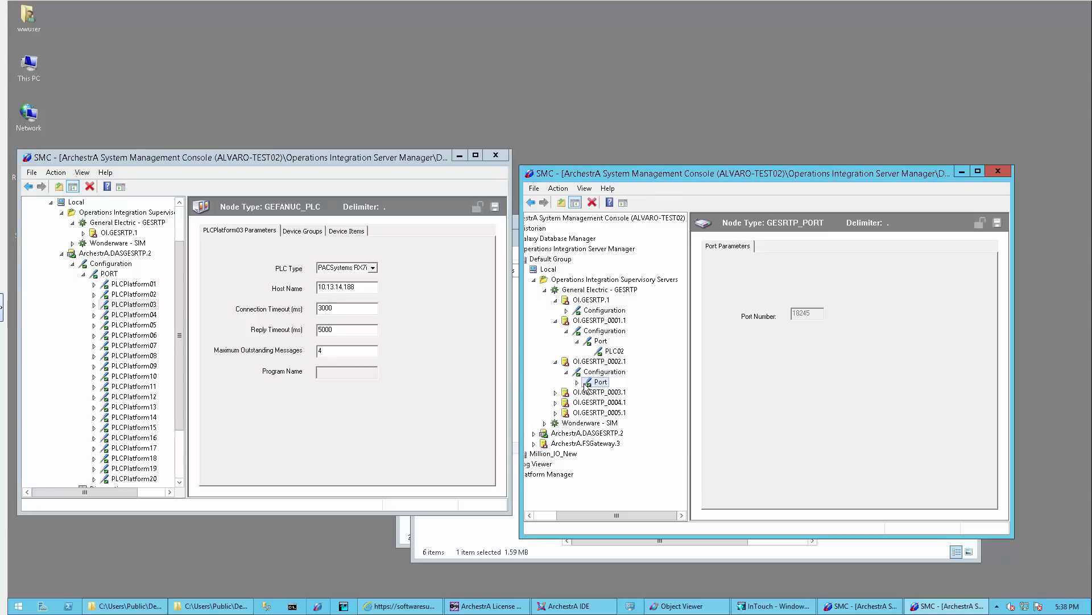
{"action": "left_click", "coordinate": [614, 393]}
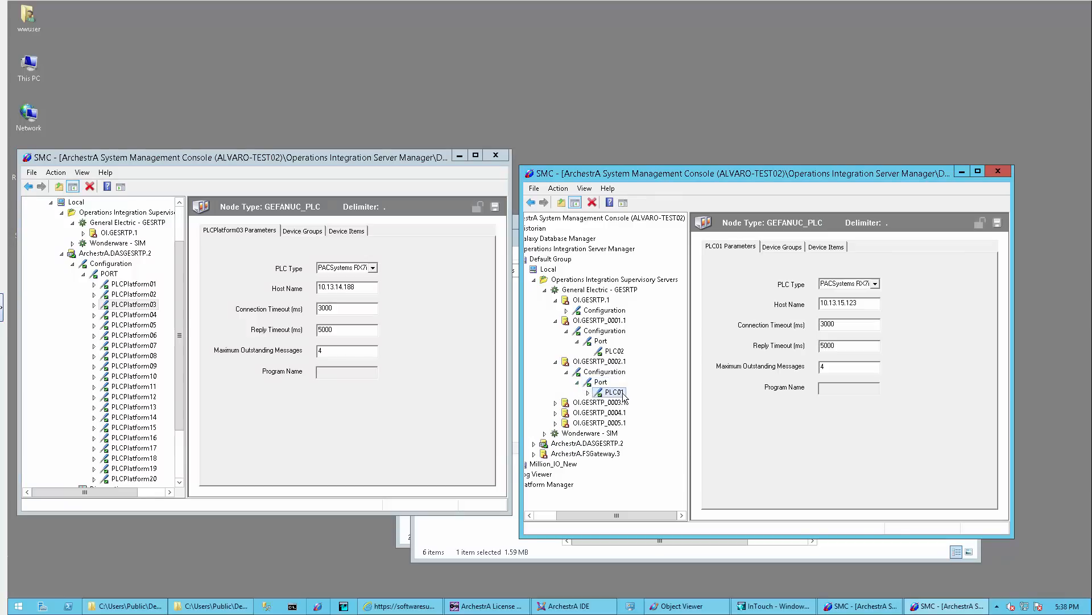
{"action": "left_click", "coordinate": [624, 392]}
{"action": "key", "text": "Return"}
{"action": "left_click_drag", "start_coordinate": [862, 302], "coordinate": [808, 303]}
{"action": "key", "text": "ctrl+v"}
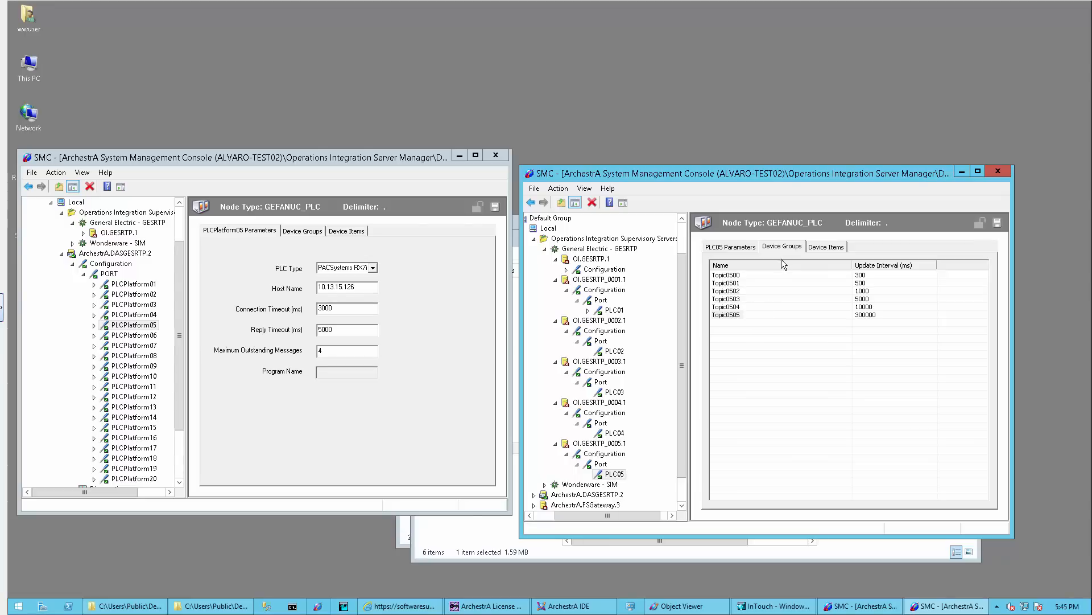
- Review PLC05's settings, then clone OI.GESRTP_0005.1 with custom instance name 0006
{"action": "left_click", "coordinate": [730, 247]}
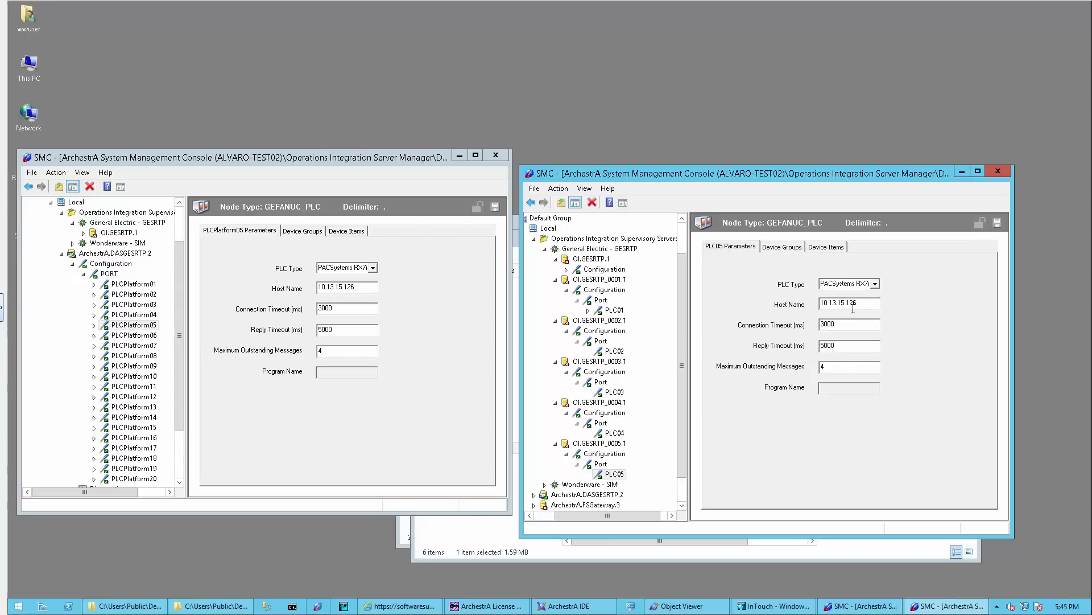
{"action": "left_click", "coordinate": [782, 247]}
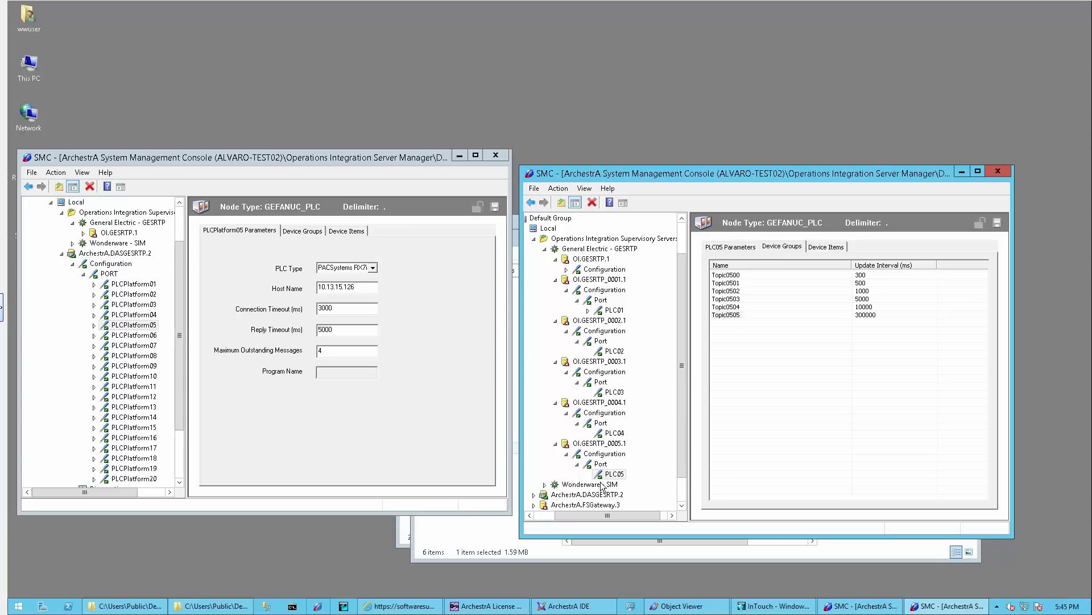
{"action": "left_click", "coordinate": [597, 444]}
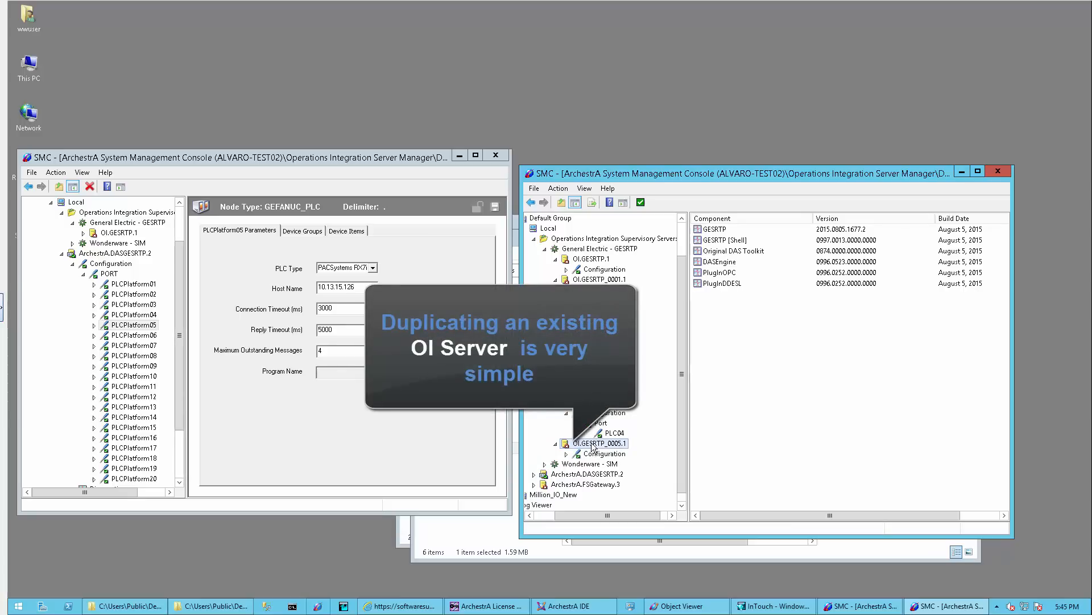
{"action": "right_click", "coordinate": [600, 446]}
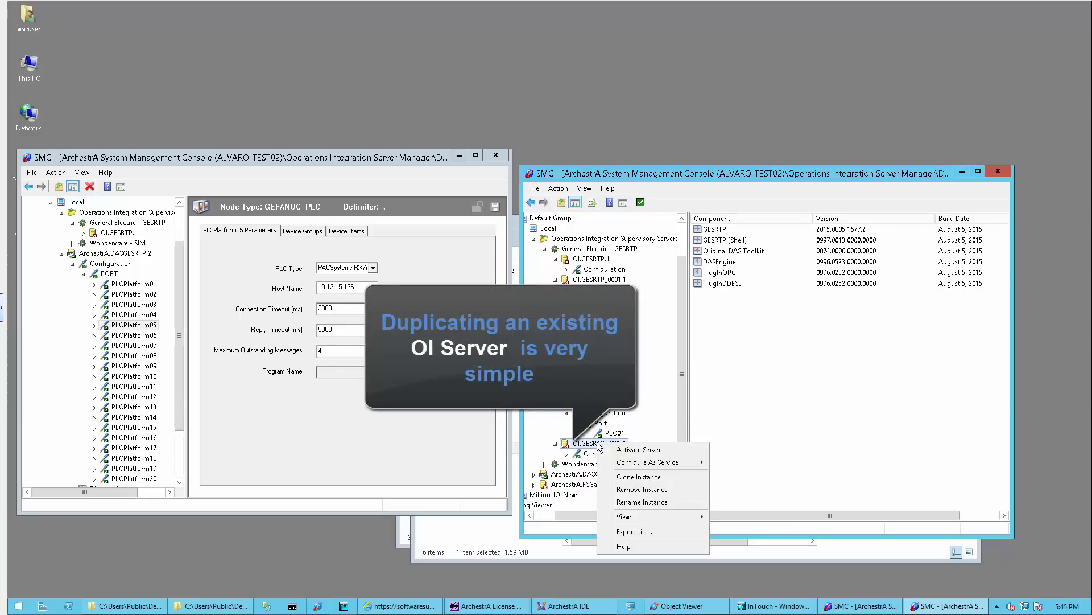
{"action": "left_click", "coordinate": [632, 478]}
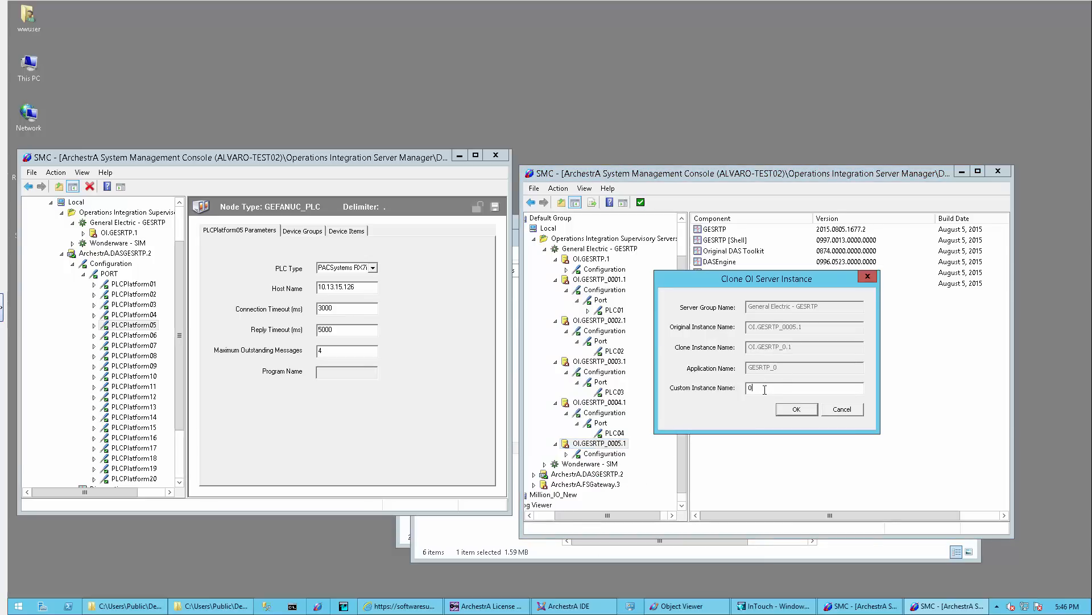
{"action": "type", "text": "006"}
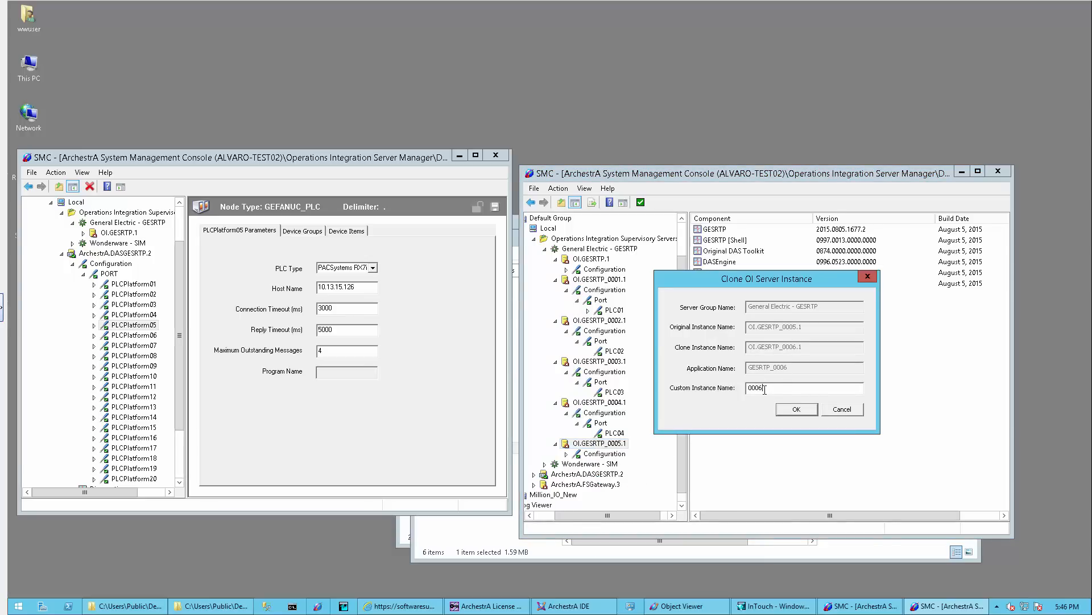
{"action": "key", "text": "Return"}
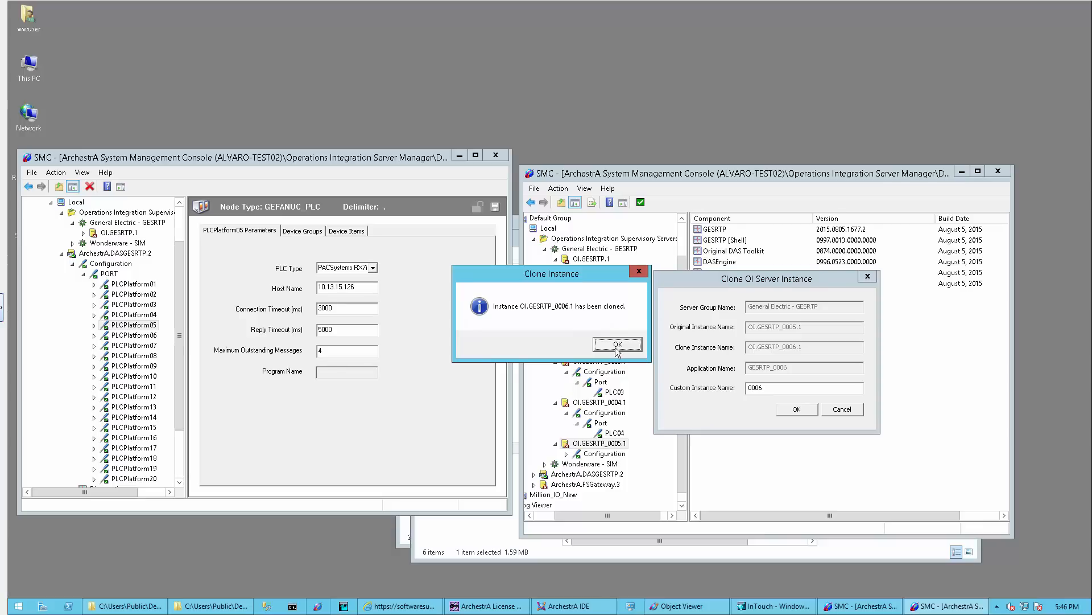
{"action": "left_click", "coordinate": [618, 344]}
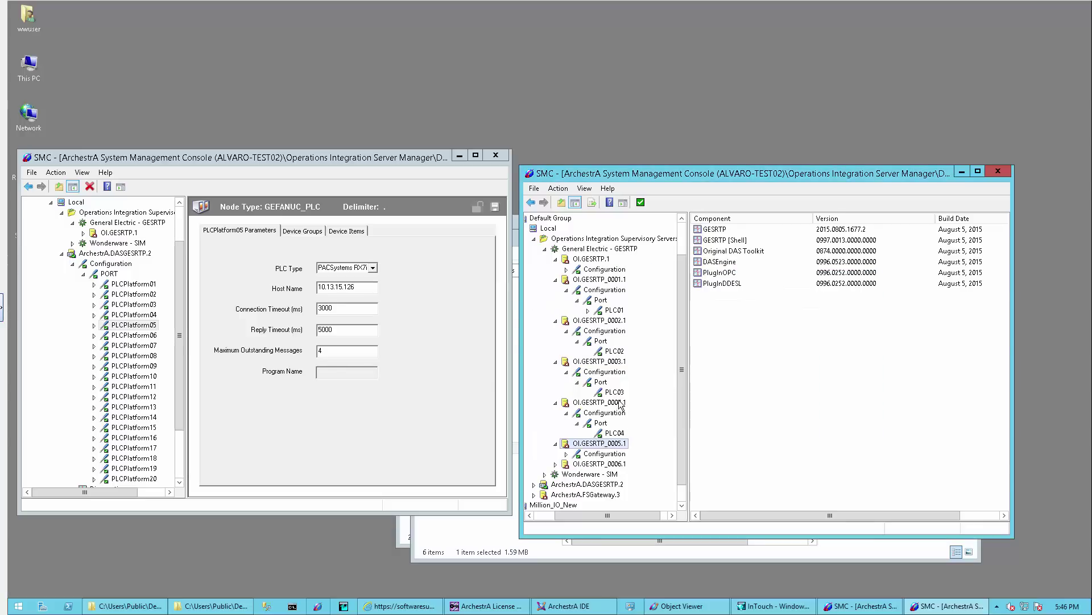
- Expand OI.GESRTP_0006.1 through Configuration and Port to the copied PLC05 and begin renaming it
{"action": "left_click", "coordinate": [566, 455]}
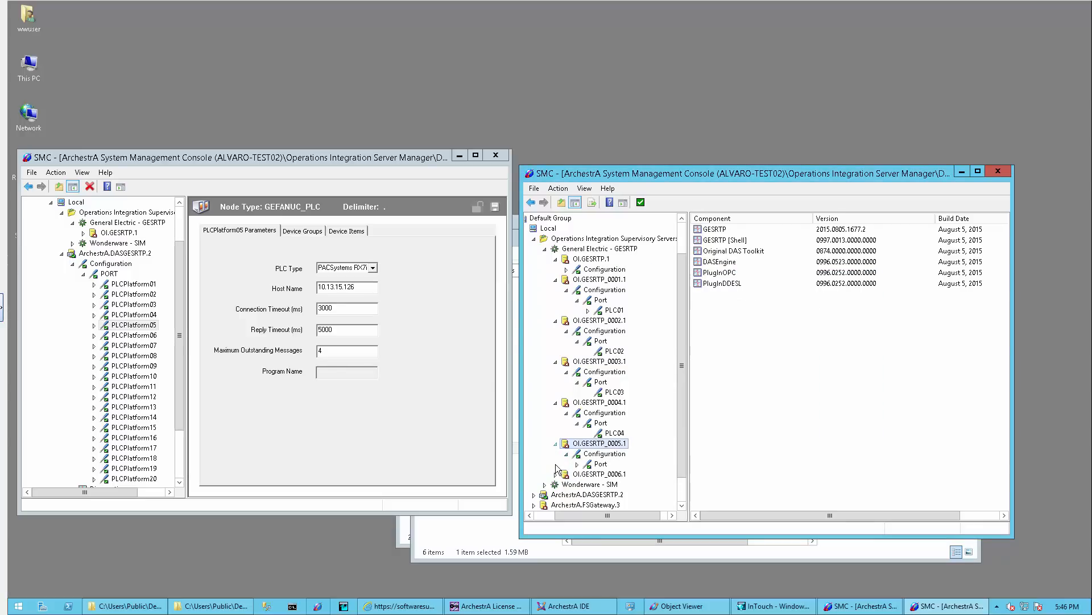
{"action": "left_click", "coordinate": [556, 475]}
{"action": "left_click", "coordinate": [567, 485]}
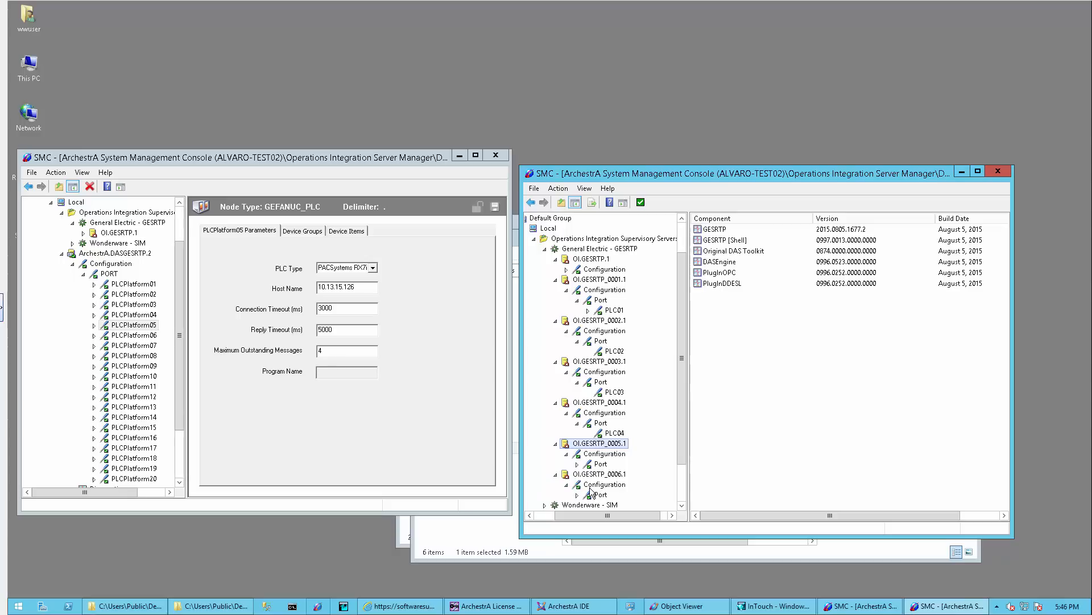
{"action": "left_click", "coordinate": [594, 495]}
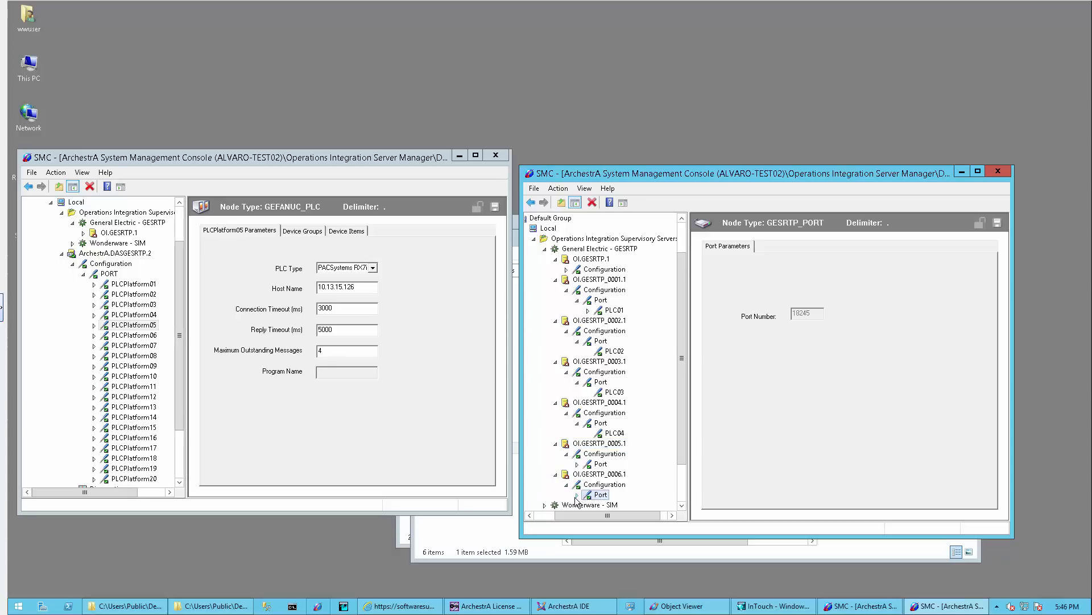
{"action": "left_click", "coordinate": [578, 495]}
{"action": "left_click", "coordinate": [613, 504]}
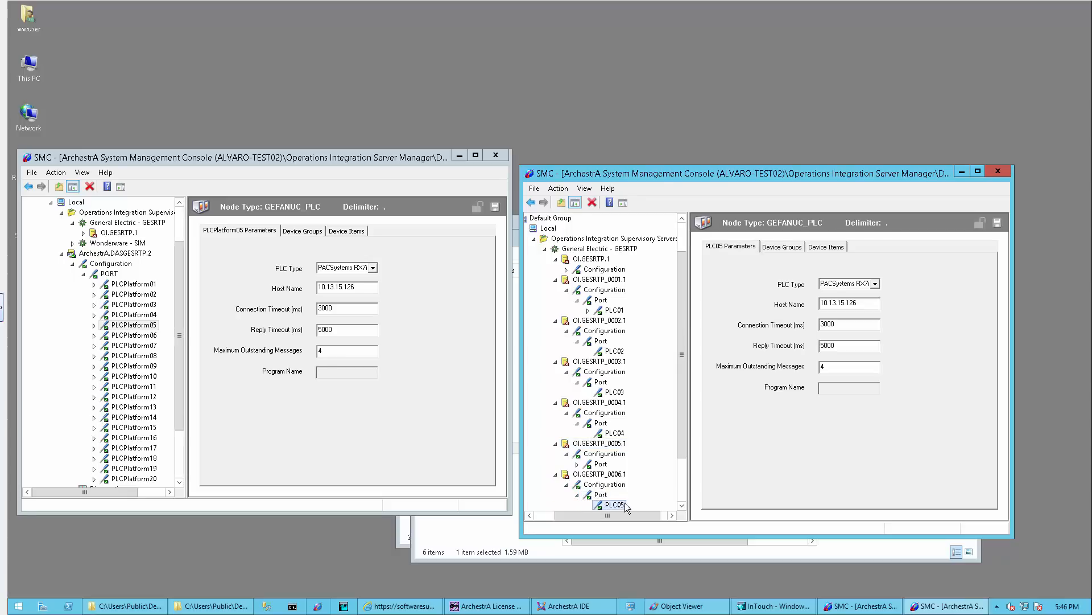
{"action": "left_click", "coordinate": [684, 504]}
{"action": "left_click", "coordinate": [684, 505]}
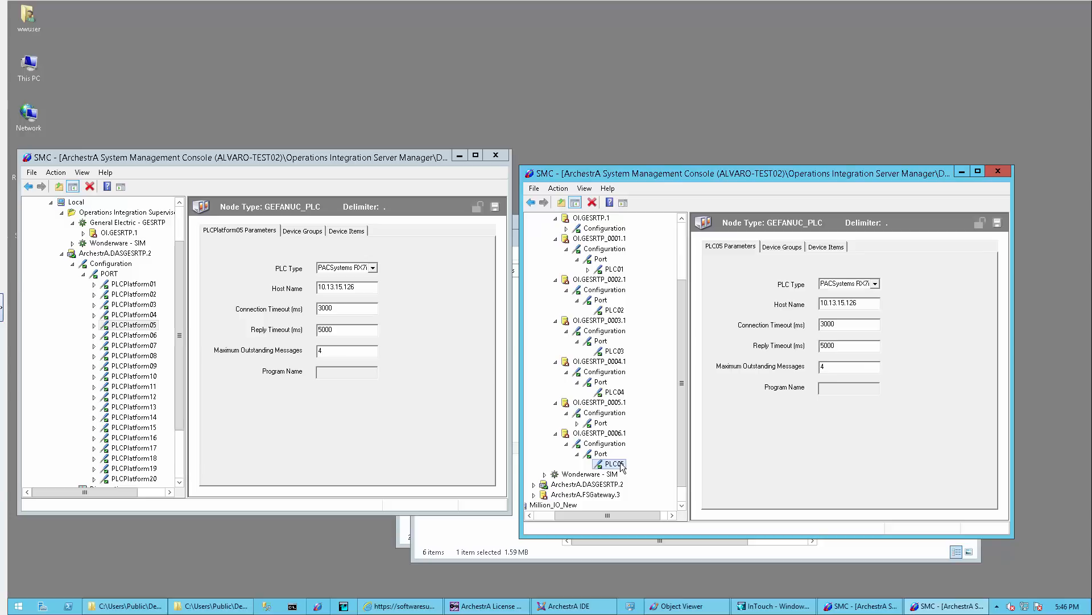
{"action": "left_click", "coordinate": [622, 467]}
{"action": "right_click", "coordinate": [619, 461]}
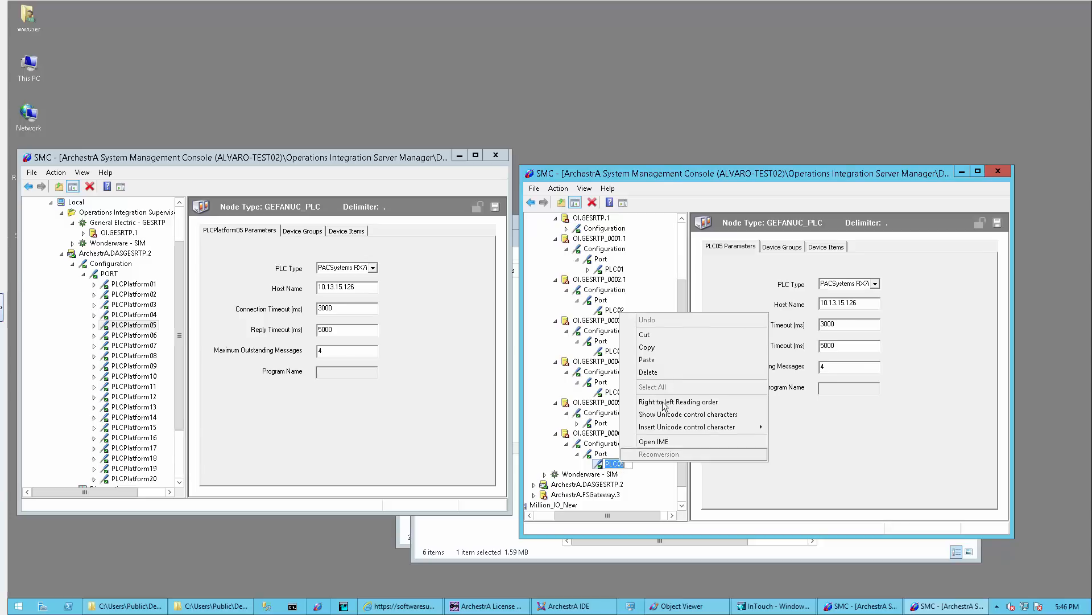
{"action": "left_click", "coordinate": [627, 467]}
{"action": "type", "text": "6"}
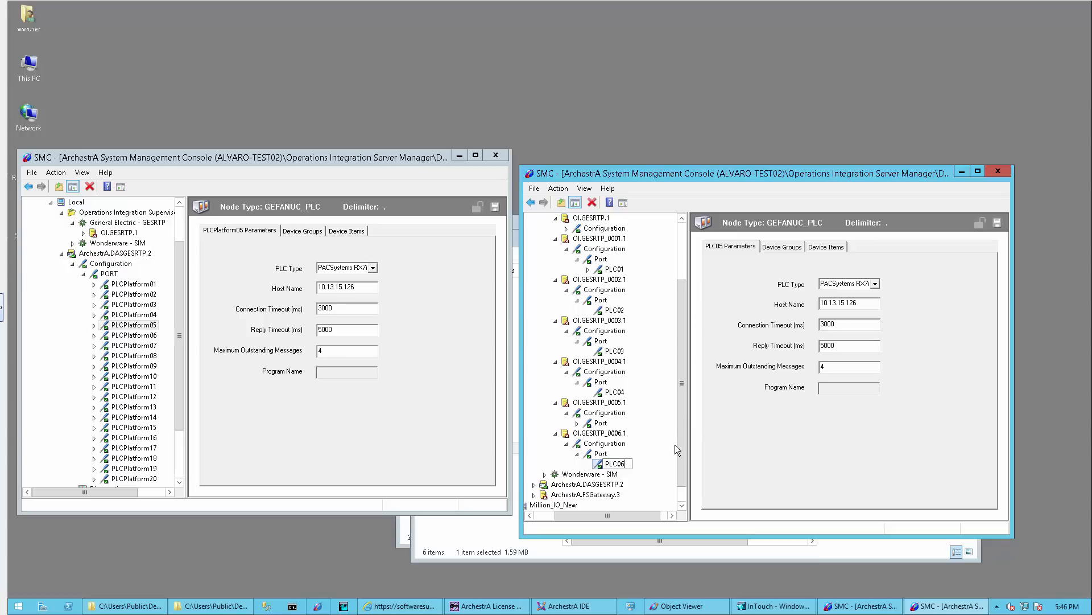
- Commit the PLC06 name and compare its host address with PLCPlatform06's 10.13.15.175
{"action": "left_click", "coordinate": [133, 335]}
{"action": "left_click_drag", "start_coordinate": [355, 288], "coordinate": [314, 292]}
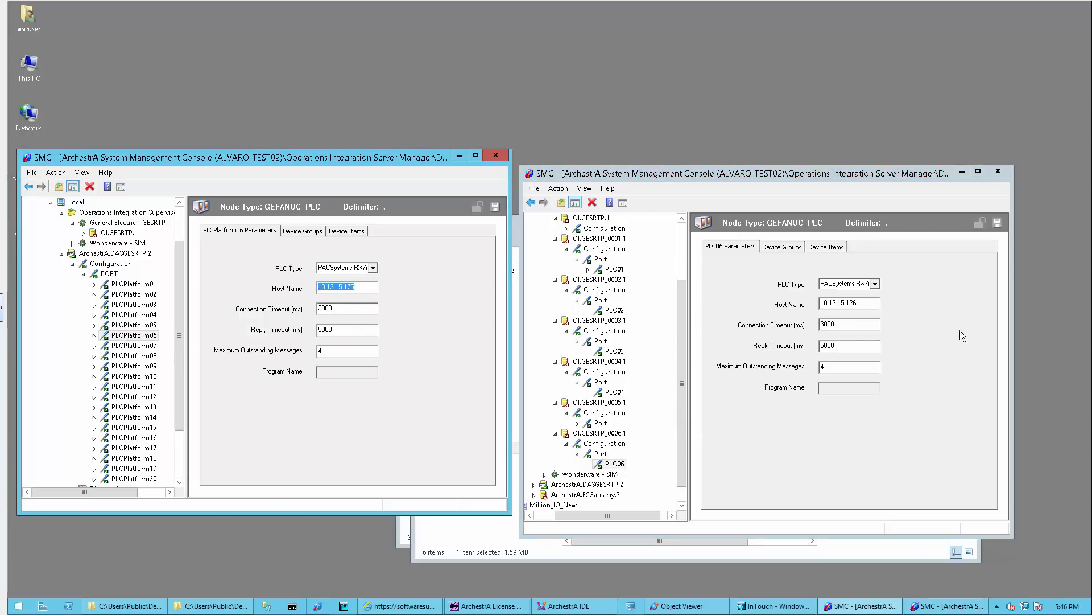
{"action": "left_click_drag", "start_coordinate": [870, 304], "coordinate": [816, 304]}
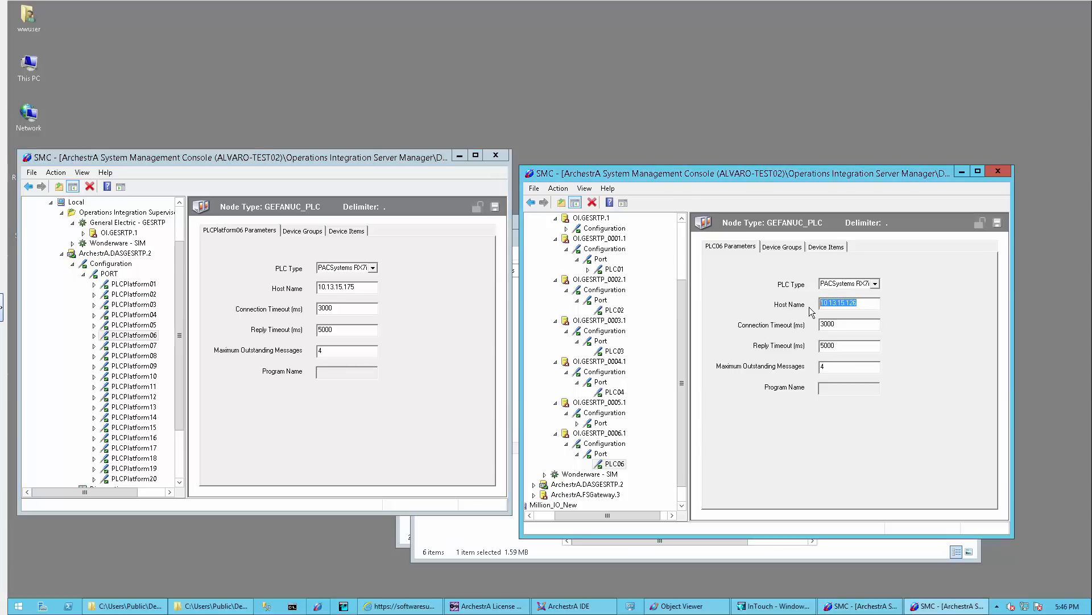
{"action": "type", "text": "75"}
- Rename PLC06's device groups from Topic0500–Topic0505 to Topic0600–Topic0605
{"action": "left_click", "coordinate": [784, 248]}
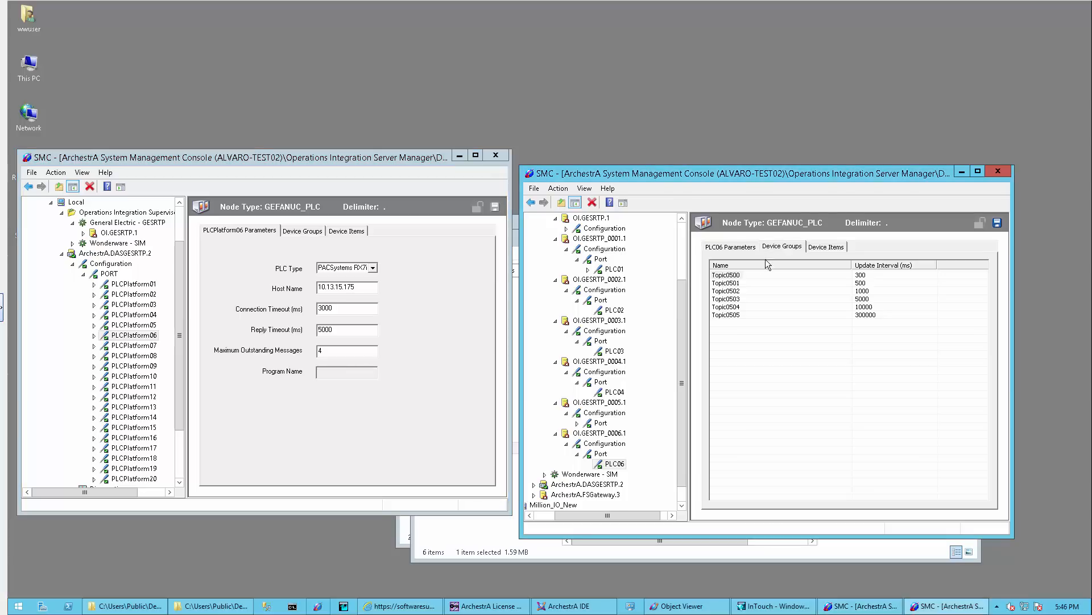
{"action": "left_click", "coordinate": [731, 275]}
{"action": "left_click", "coordinate": [728, 282]}
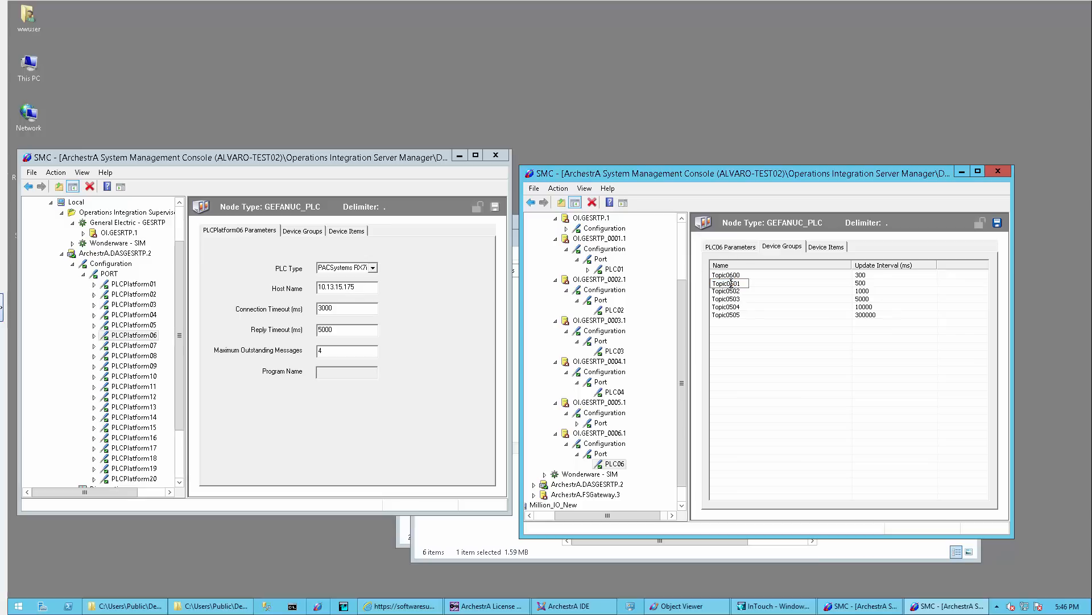
{"action": "left_click", "coordinate": [733, 291]}
{"action": "double_click", "coordinate": [733, 291]}
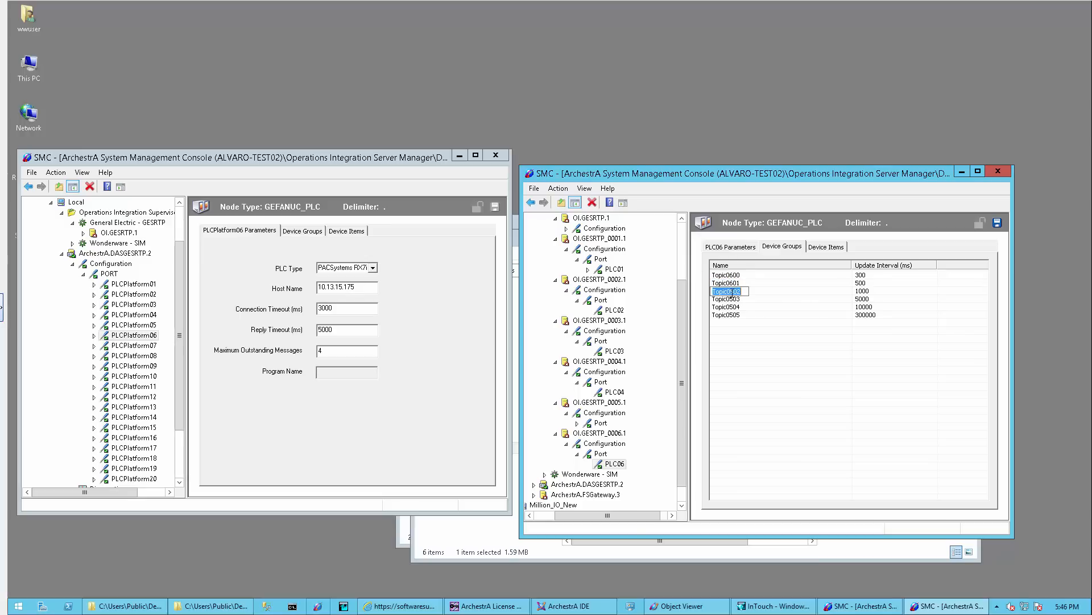
{"action": "type", "text": "Topic0602"}
{"action": "left_click", "coordinate": [731, 300]}
{"action": "double_click", "coordinate": [733, 300]}
{"action": "left_click", "coordinate": [732, 310]}
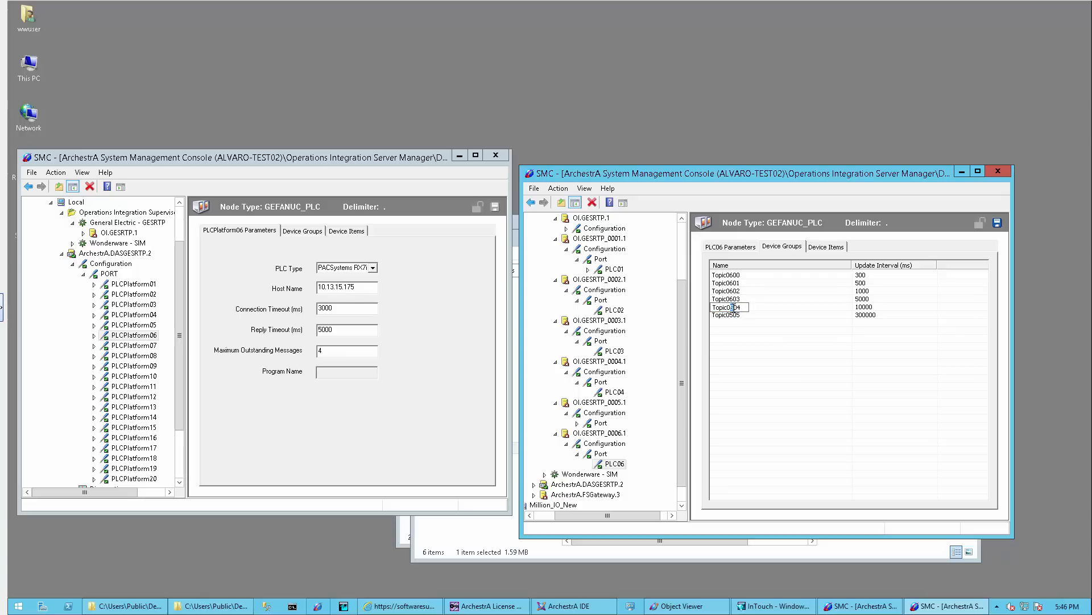
{"action": "type", "text": "6"}
{"action": "left_click", "coordinate": [733, 316]}
{"action": "double_click", "coordinate": [732, 316]}
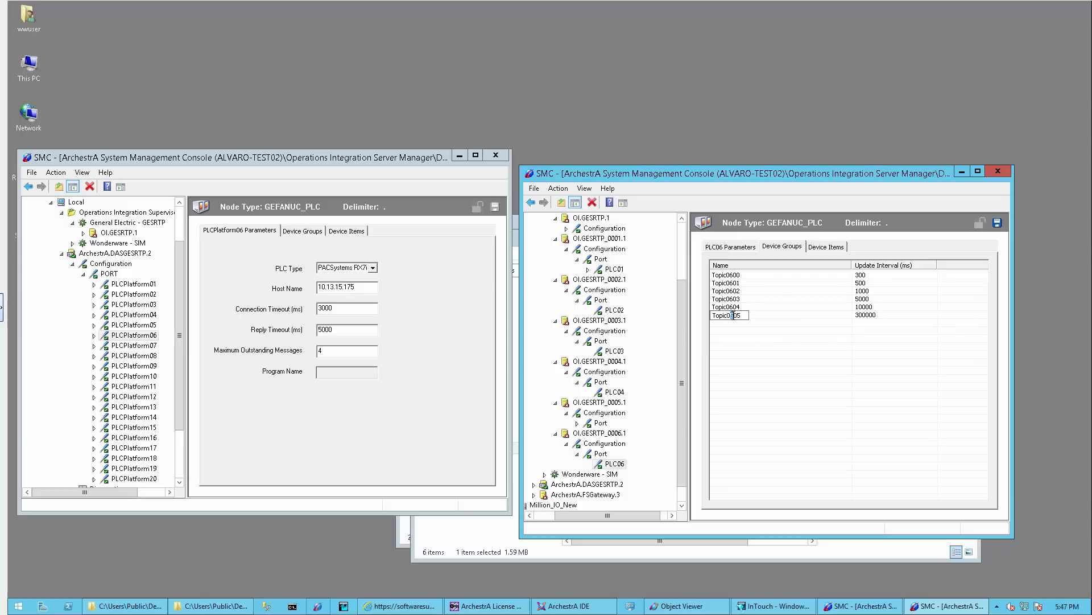
{"action": "type", "text": "6"}
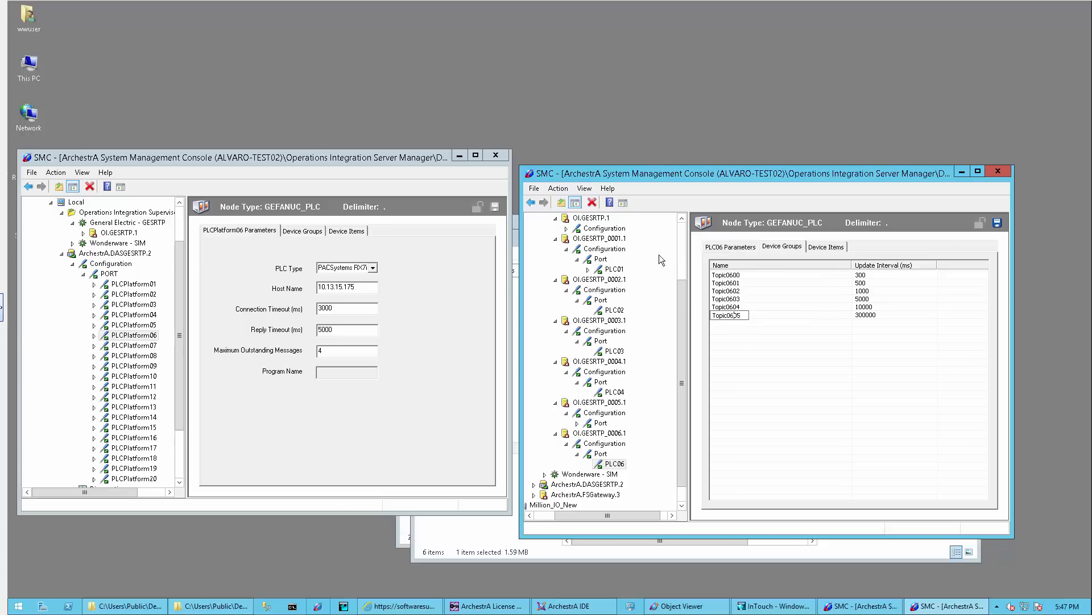
{"action": "scroll", "coordinate": [680, 309], "scroll_direction": "up", "scroll_amount": 3}
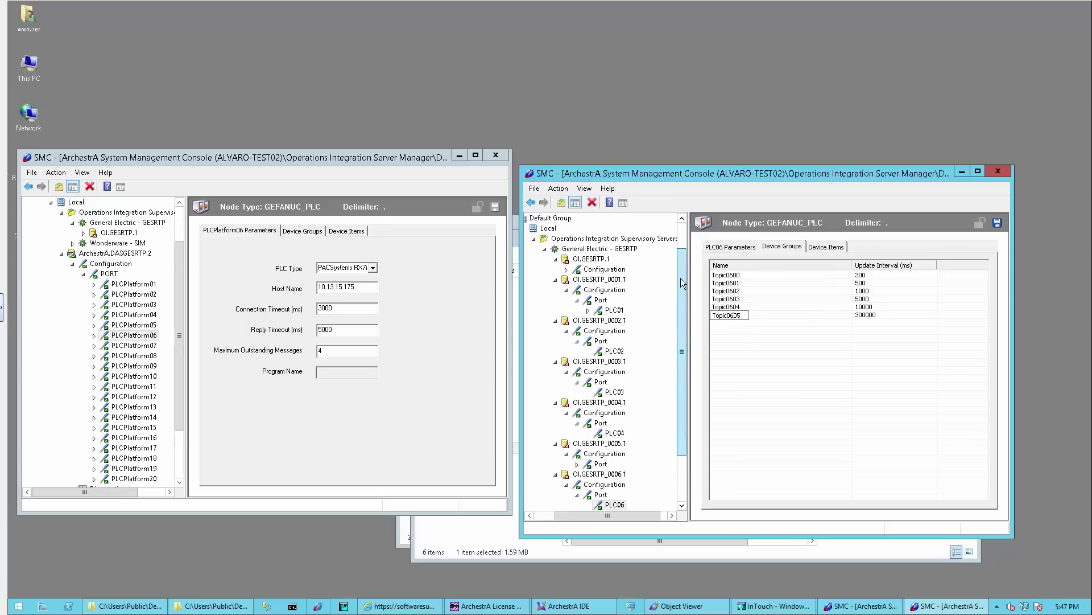
- Leave the PLC06 device node and confirm saving its renamed device groups in the SMC
{"action": "left_click", "coordinate": [589, 259]}
{"action": "left_click", "coordinate": [771, 384]}
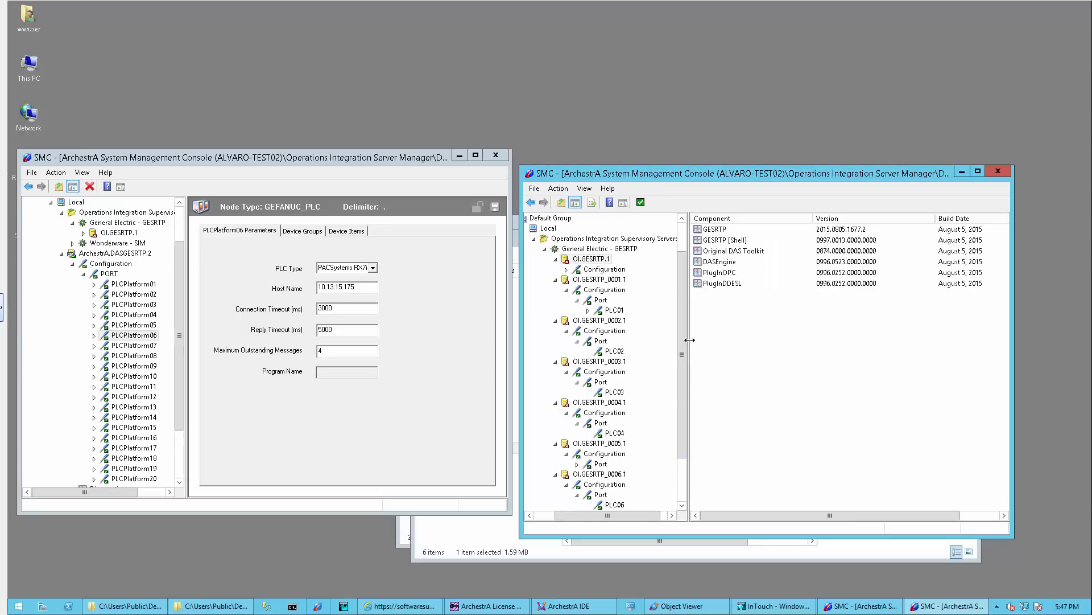
{"action": "left_click_drag", "start_coordinate": [684, 359], "coordinate": [684, 410]}
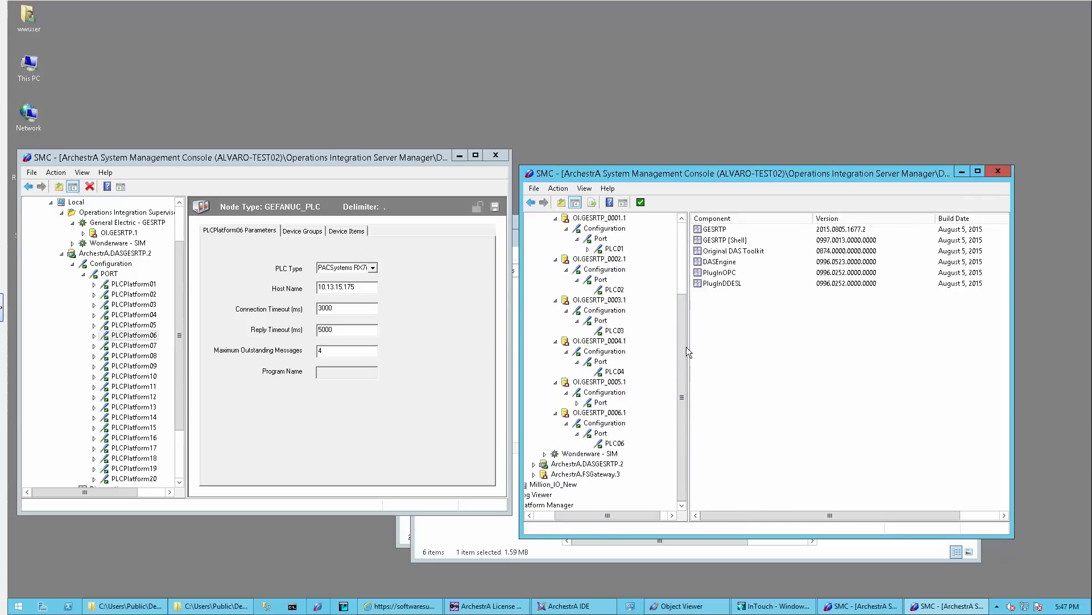
- Show the OI_Server license feature, then bring the SMC forward listing the DASGESRTP server components
{"action": "left_click", "coordinate": [487, 605]}
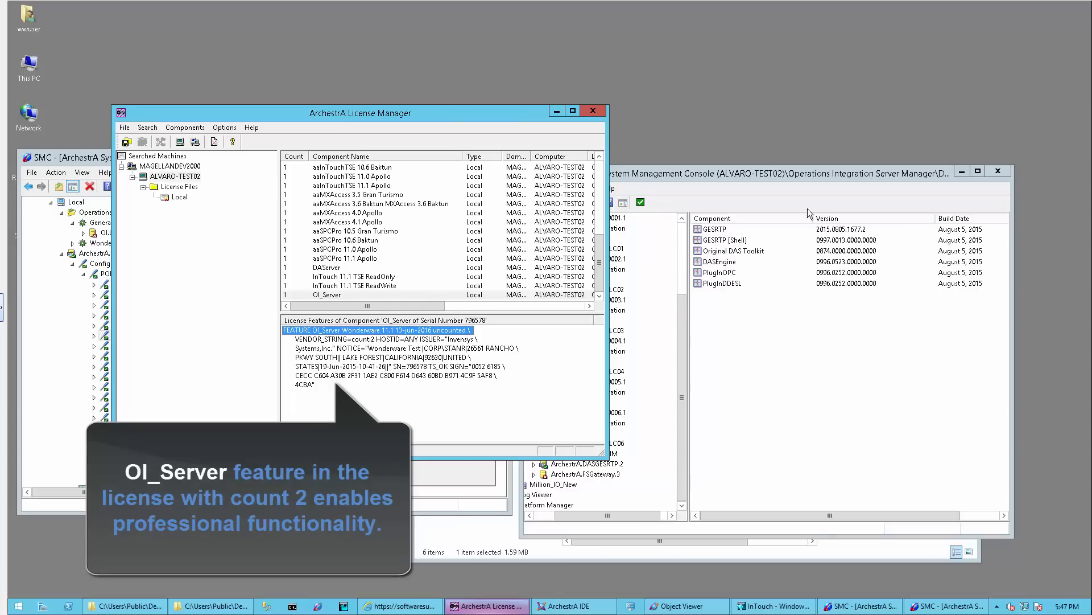
{"action": "left_click", "coordinate": [691, 174]}
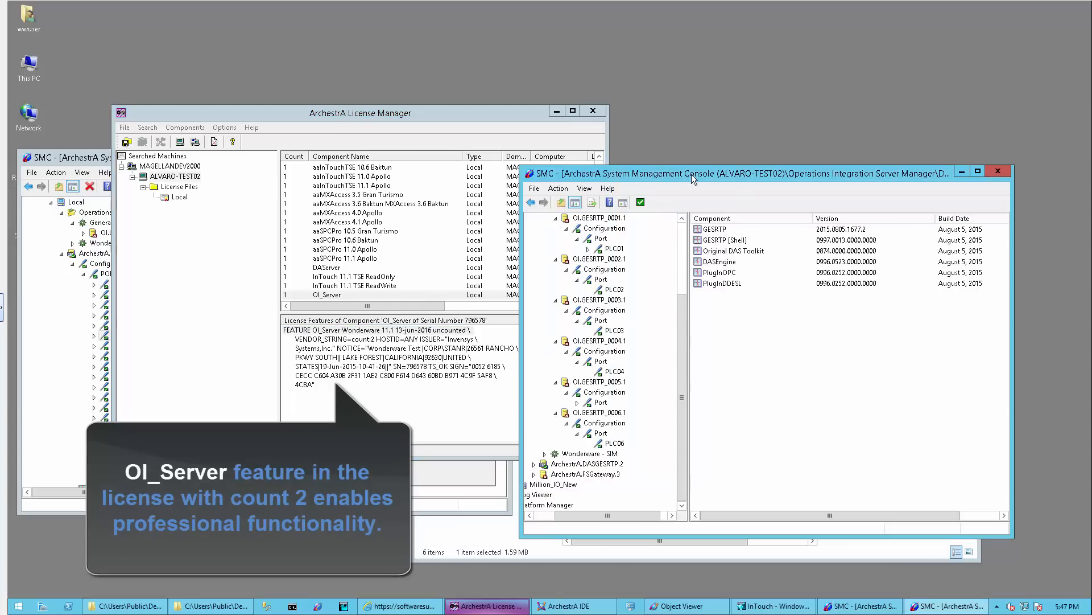
{"action": "left_click", "coordinate": [597, 463]}
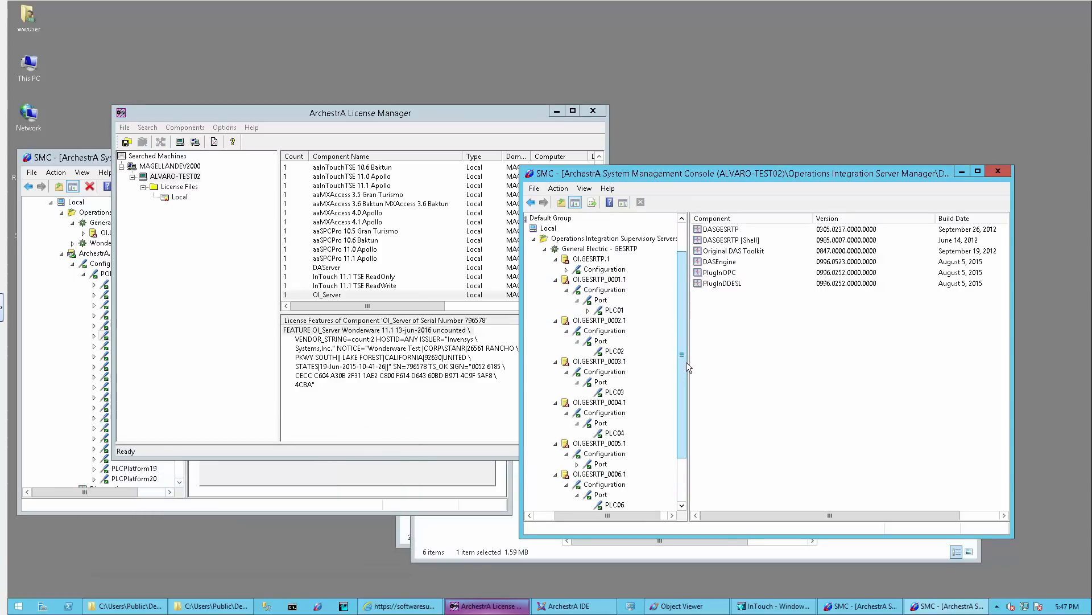
{"action": "scroll", "coordinate": [687, 362], "scroll_direction": "up", "scroll_amount": 5}
- Activate OI.GESRTP.1 and OI.GESRTP_0001.1, then collapse the six instance nodes in the SMC tree
{"action": "right_click", "coordinate": [592, 259]}
{"action": "left_click", "coordinate": [627, 269]}
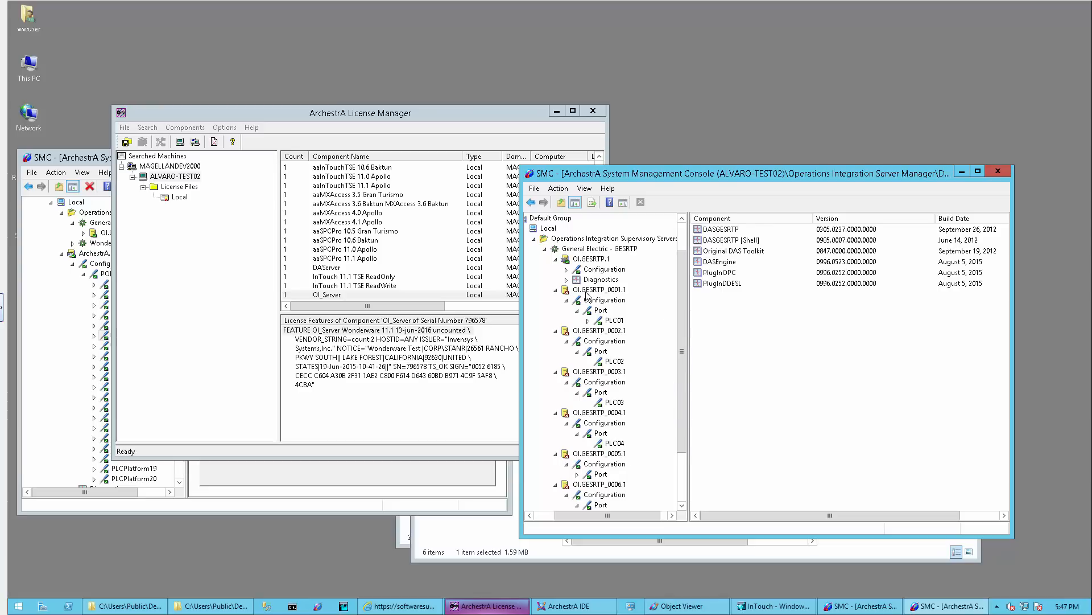
{"action": "right_click", "coordinate": [587, 296]}
{"action": "key", "text": "Escape"}
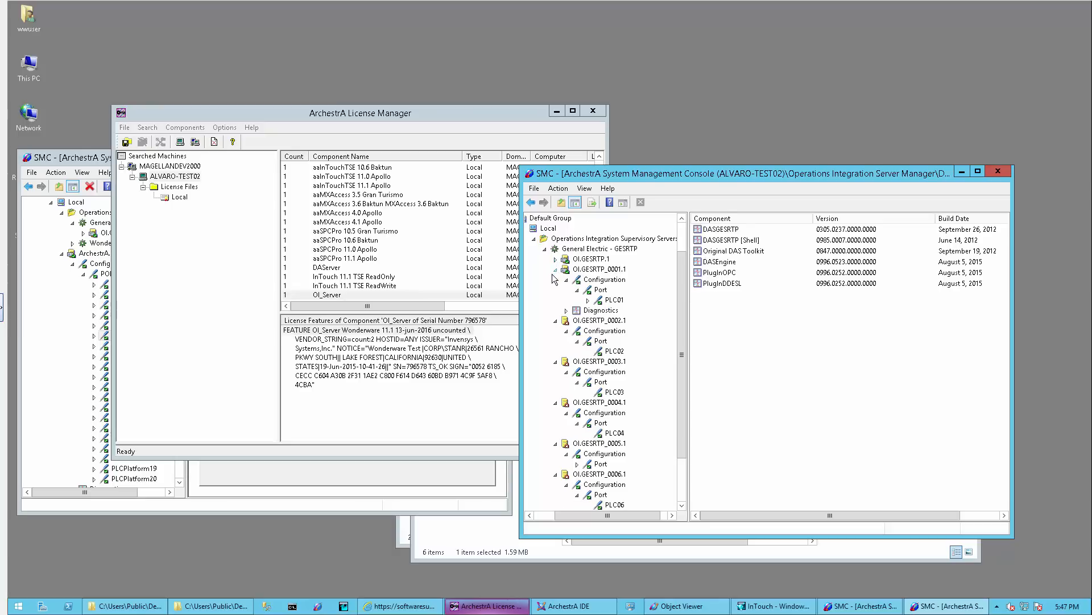
{"action": "left_click", "coordinate": [555, 269]}
{"action": "left_click", "coordinate": [556, 290]}
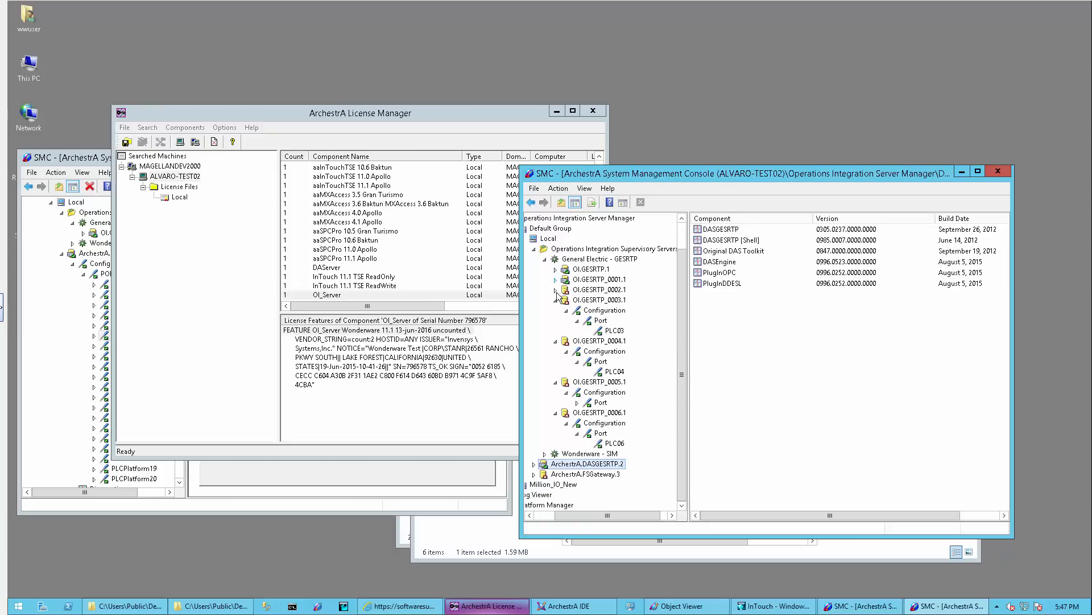
{"action": "left_click", "coordinate": [557, 305]}
{"action": "left_click", "coordinate": [555, 345]}
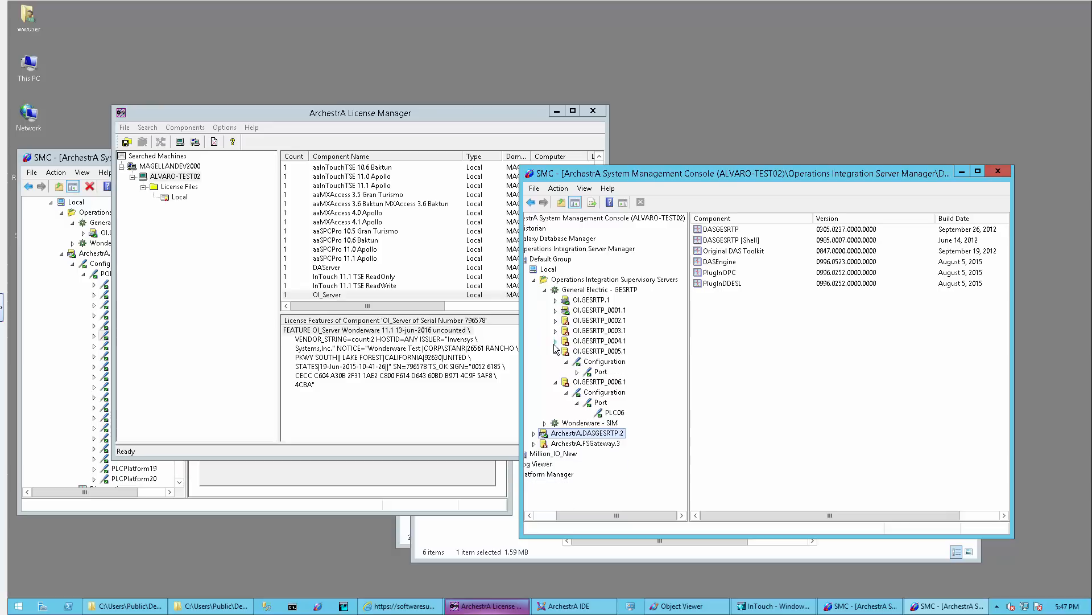
{"action": "left_click", "coordinate": [556, 352]}
{"action": "left_click", "coordinate": [556, 366]}
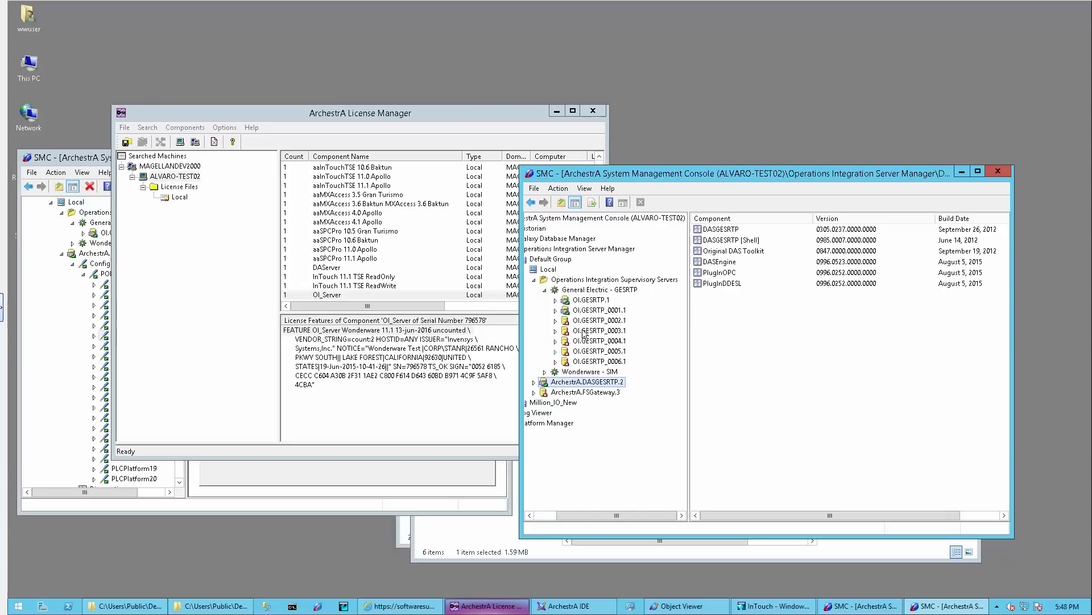
- Activate the instances OI.GESRTP_0002.1 through OI.GESRTP_0006.1 from their context menus
{"action": "right_click", "coordinate": [598, 321]}
{"action": "key", "text": "Escape"}
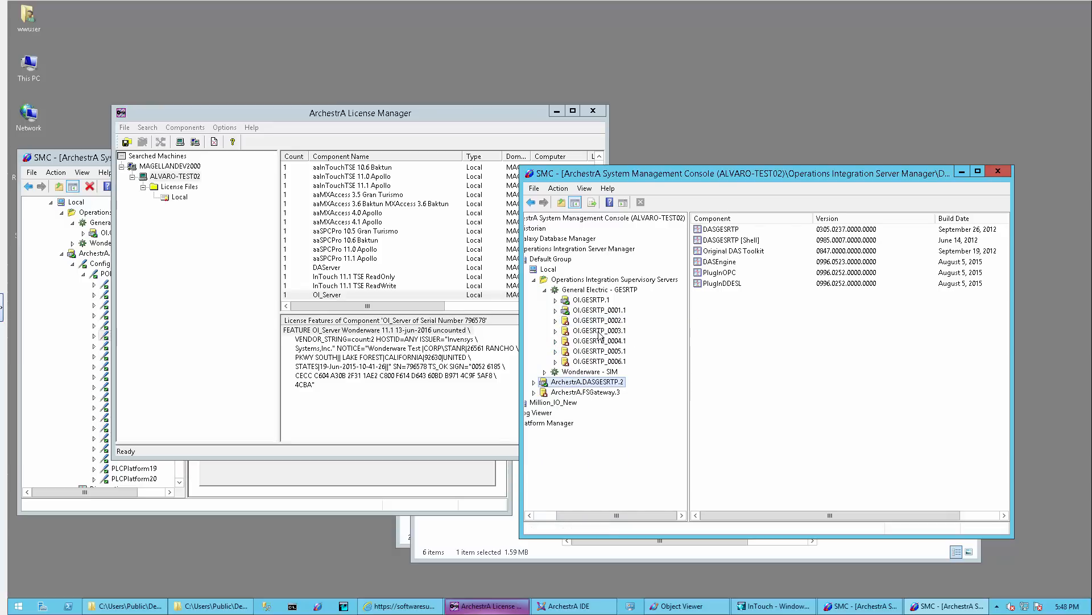
{"action": "right_click", "coordinate": [602, 331]}
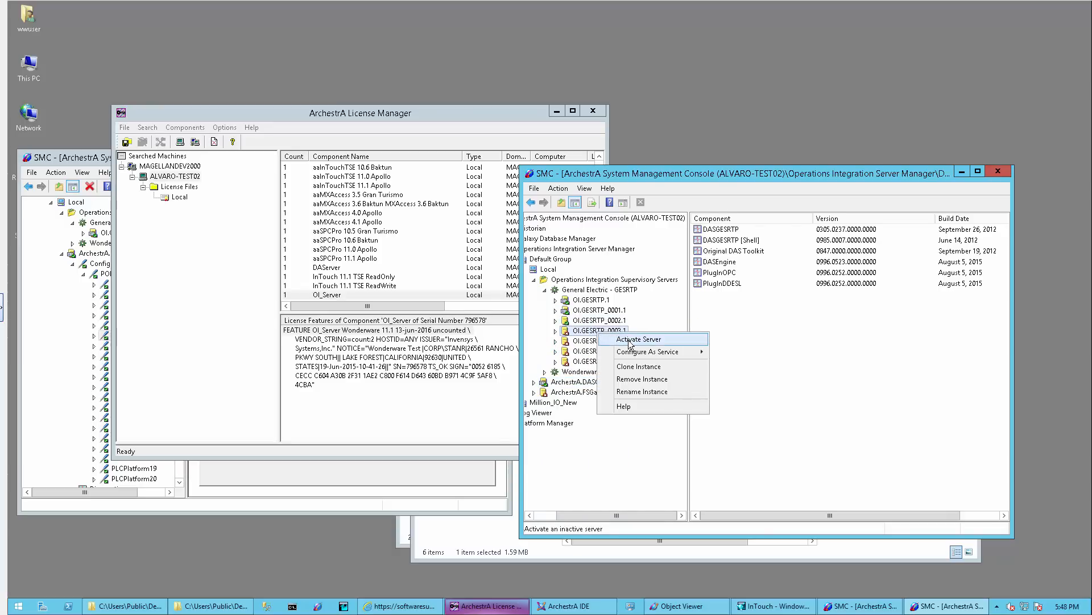
{"action": "key", "text": "Escape"}
{"action": "right_click", "coordinate": [602, 342]}
{"action": "key", "text": "Escape"}
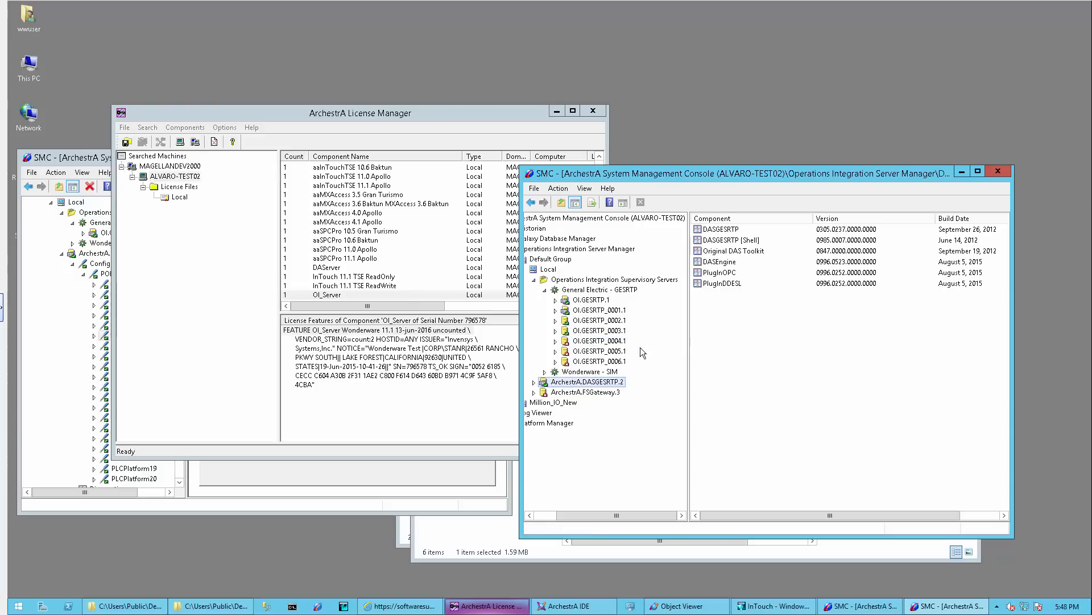
{"action": "right_click", "coordinate": [600, 352]}
{"action": "key", "text": "Escape"}
{"action": "right_click", "coordinate": [602, 361]}
{"action": "left_click", "coordinate": [568, 382]}
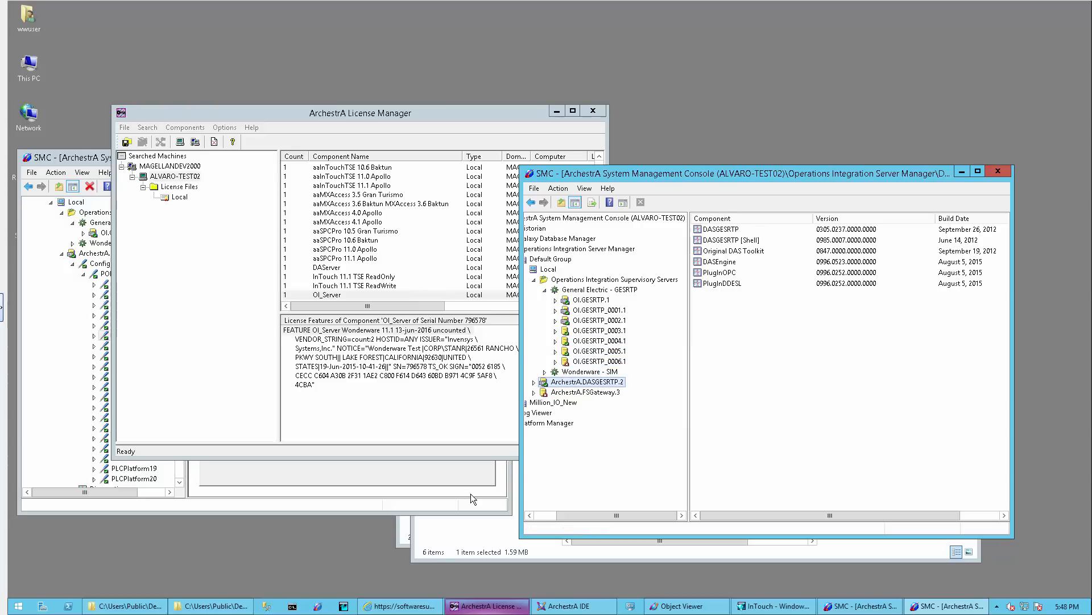
- View the live engine attributes in Object Viewer, then show OI.GESRTP_0001.1's components in the SMC
{"action": "left_click", "coordinate": [679, 606]}
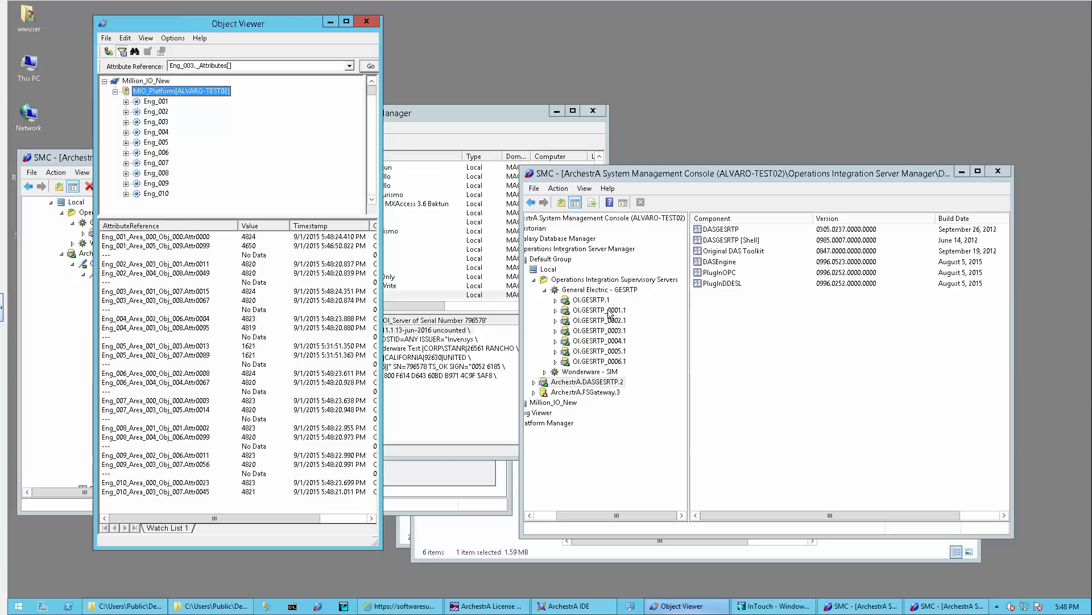
{"action": "left_click", "coordinate": [601, 311]}
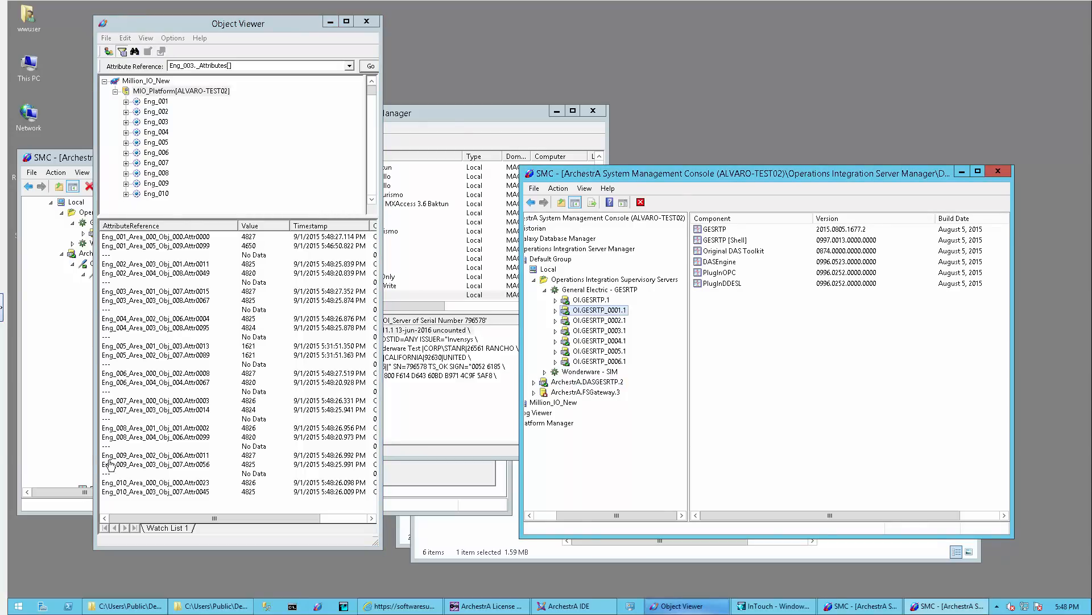
- Replace DI_001's DASGESRTP server name with the GESRTP_0001 instance name, save and check it in
{"action": "left_click", "coordinate": [567, 606]}
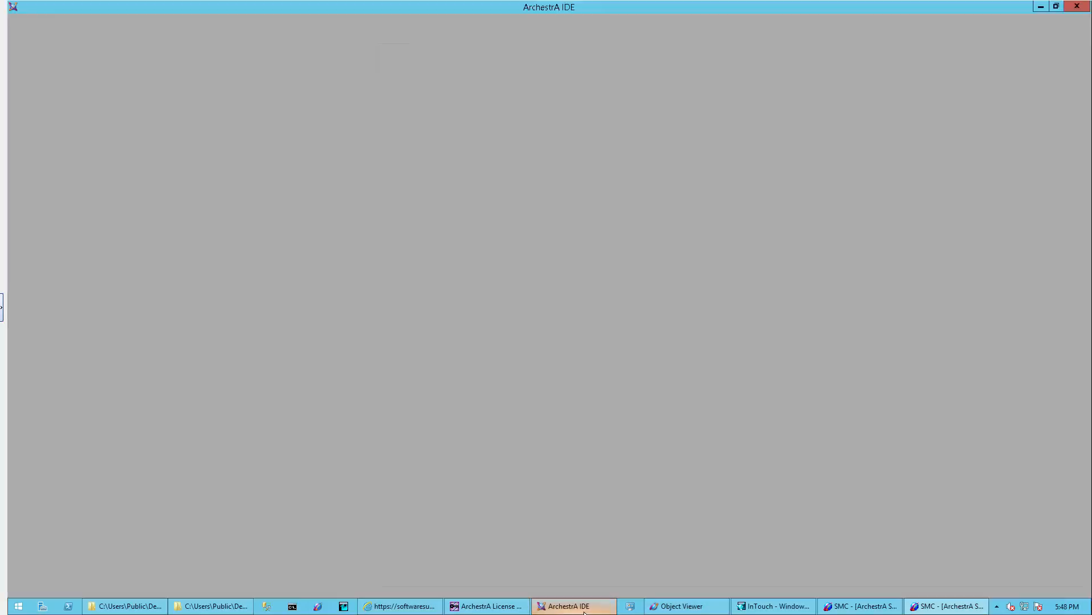
{"action": "double_click", "coordinate": [242, 129]}
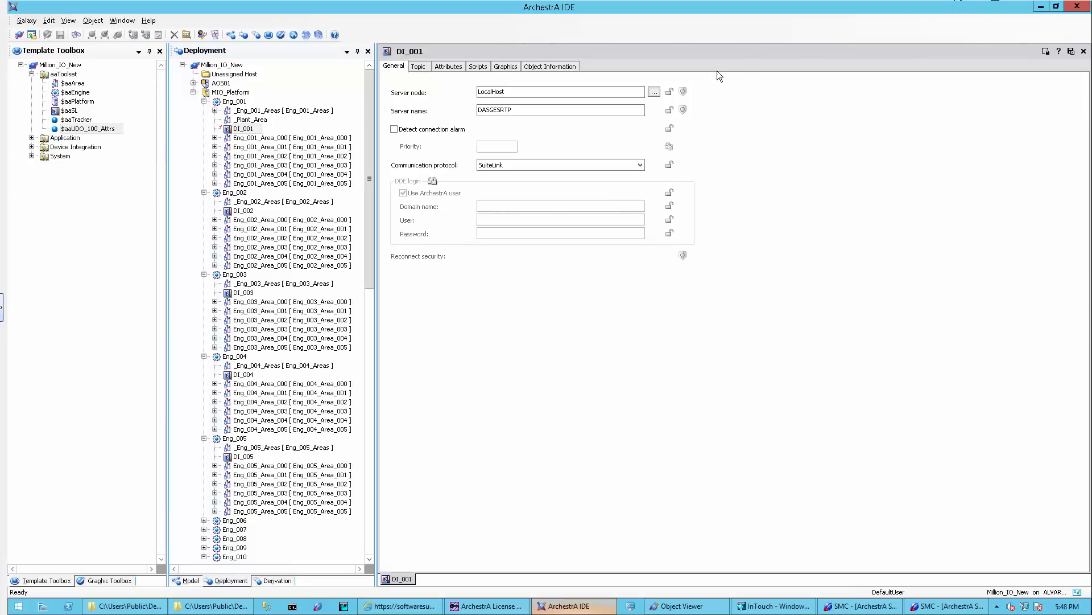
{"action": "left_click", "coordinate": [515, 112]}
{"action": "left_click_drag", "start_coordinate": [512, 110], "coordinate": [478, 110]}
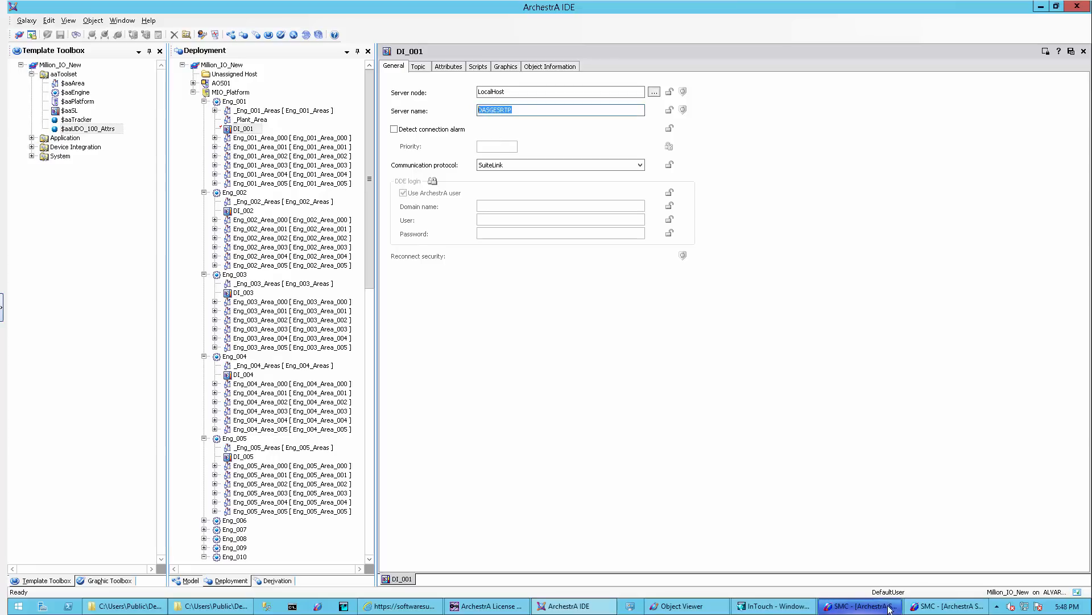
{"action": "left_click", "coordinate": [922, 606]}
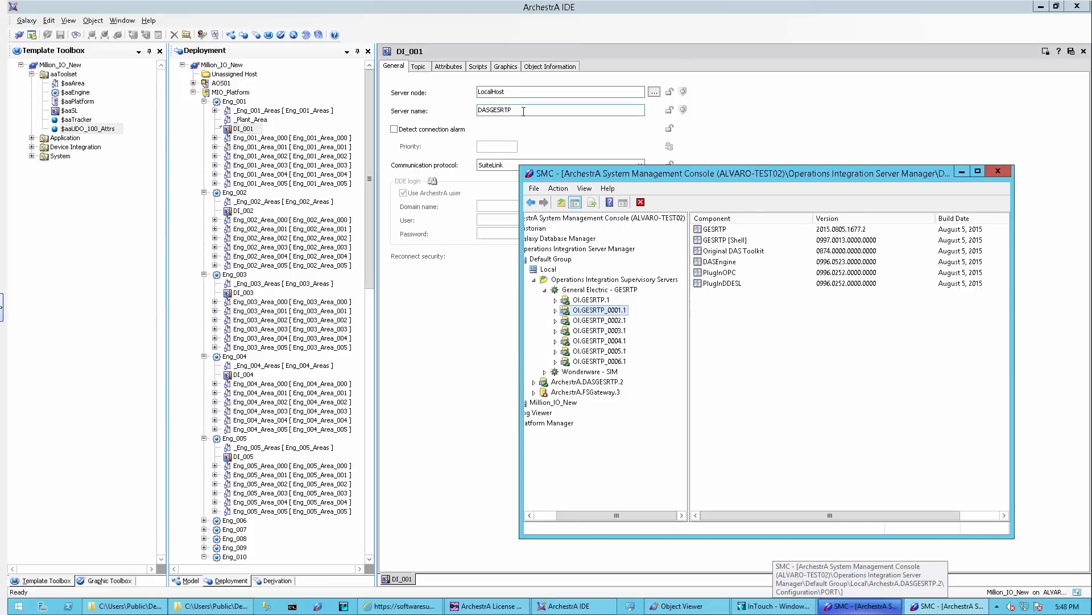
{"action": "left_click_drag", "start_coordinate": [523, 110], "coordinate": [461, 112]}
{"action": "type", "text": "GE"}
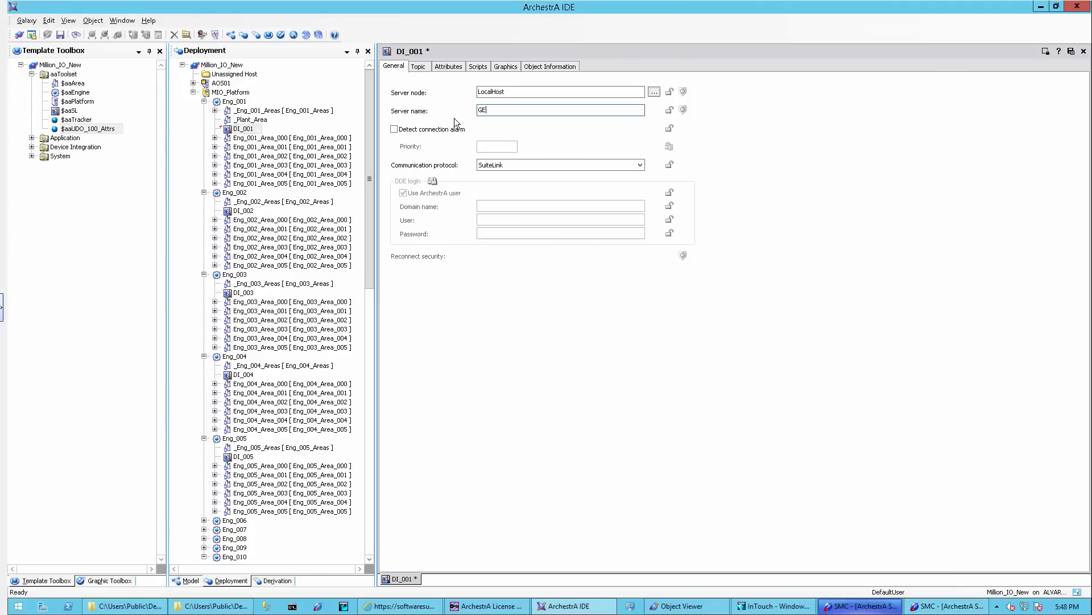
{"action": "type", "text": "SRTP_001"}
{"action": "type", "text": "0001"}
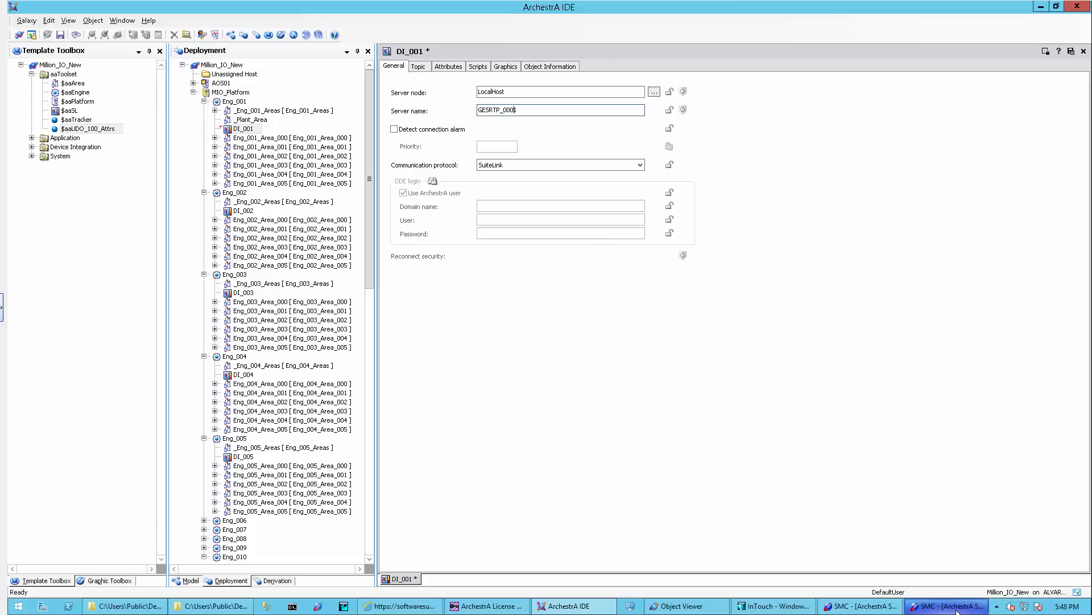
{"action": "left_click", "coordinate": [955, 607]}
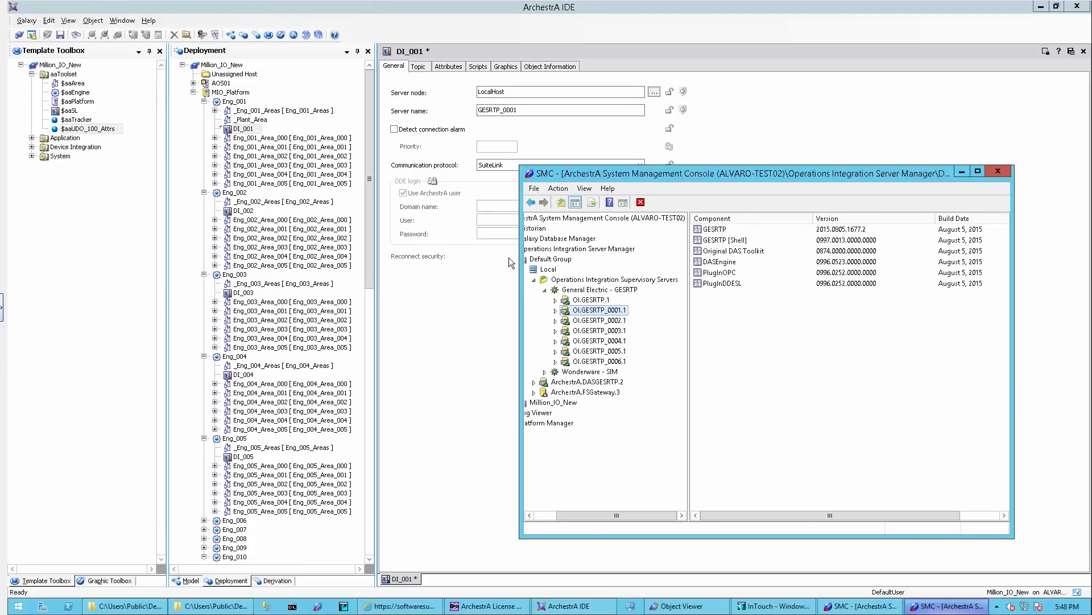
{"action": "left_click", "coordinate": [516, 110]}
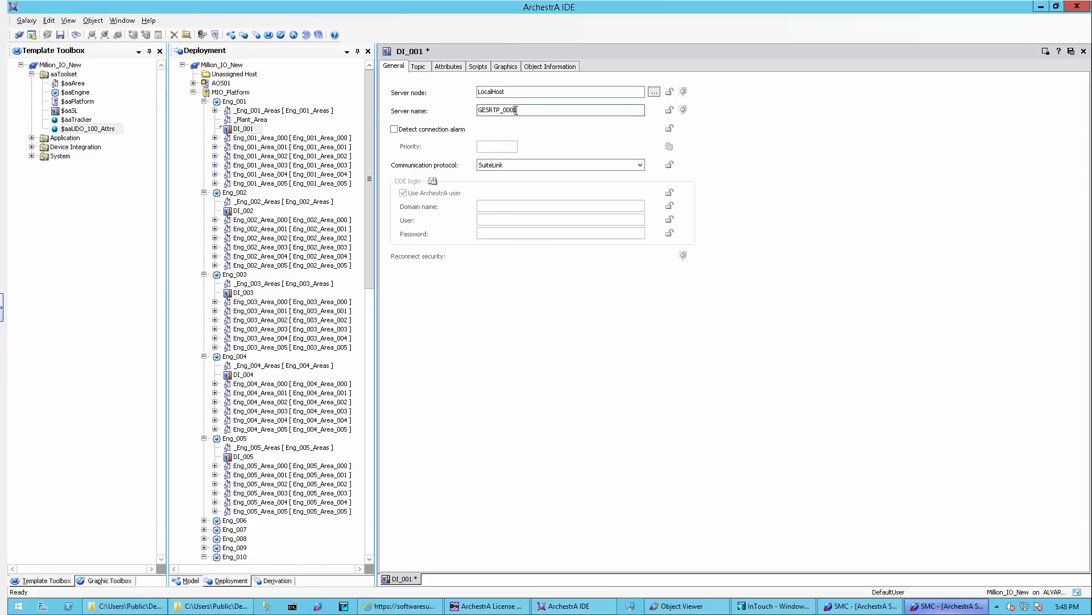
{"action": "left_click_drag", "start_coordinate": [517, 110], "coordinate": [467, 117]}
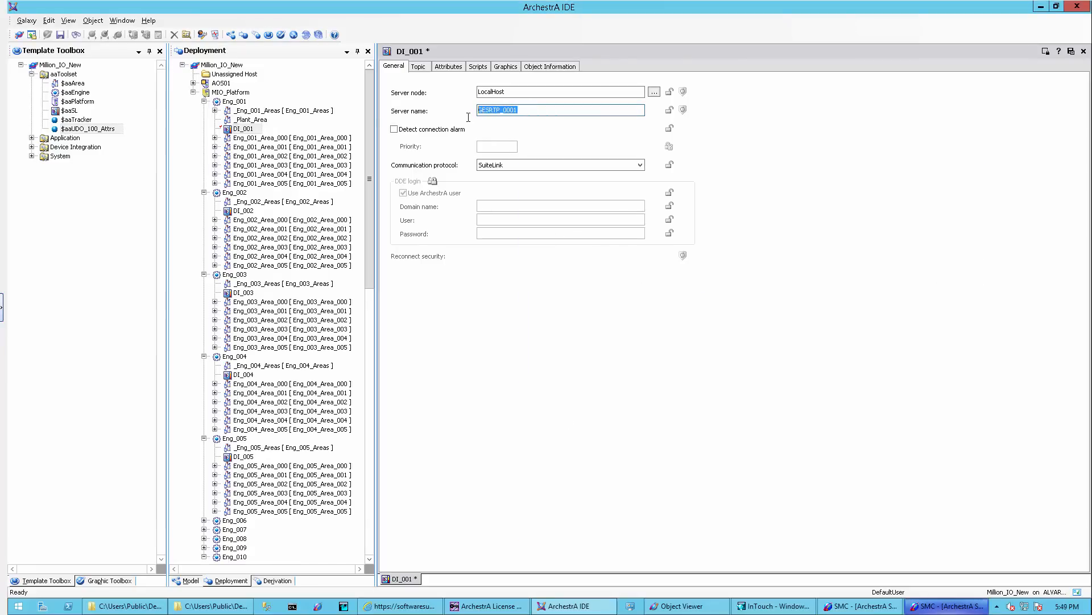
{"action": "left_click", "coordinate": [1082, 53]}
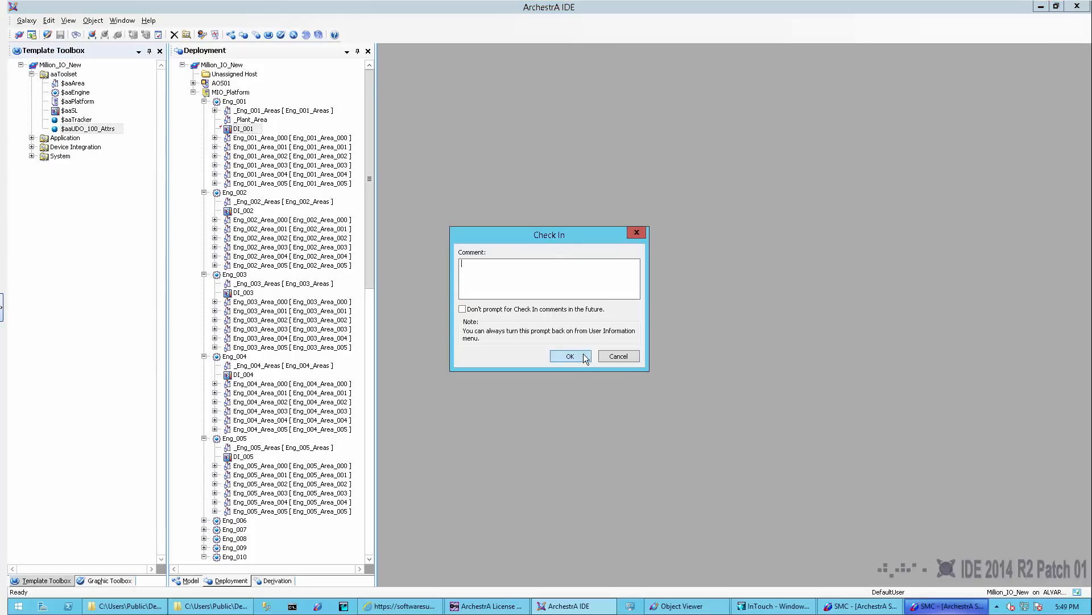
{"action": "left_click", "coordinate": [584, 353]}
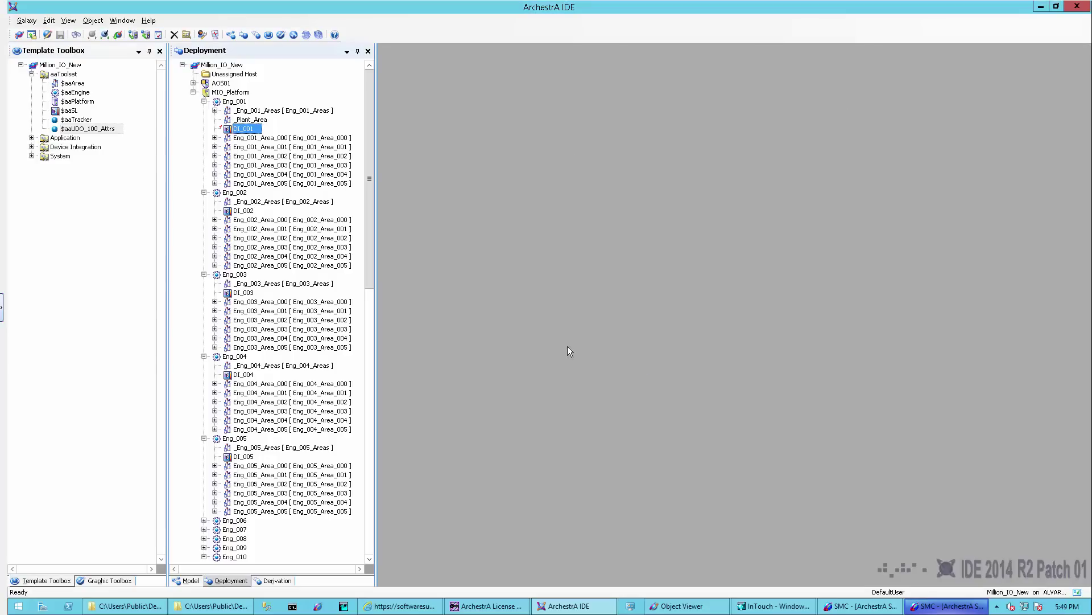
- Deploy DI_001 to completion and place Object Viewer's live watch list on the right beside the IDE
{"action": "right_click", "coordinate": [246, 129]}
{"action": "left_click", "coordinate": [297, 282]}
{"action": "left_click", "coordinate": [606, 380]}
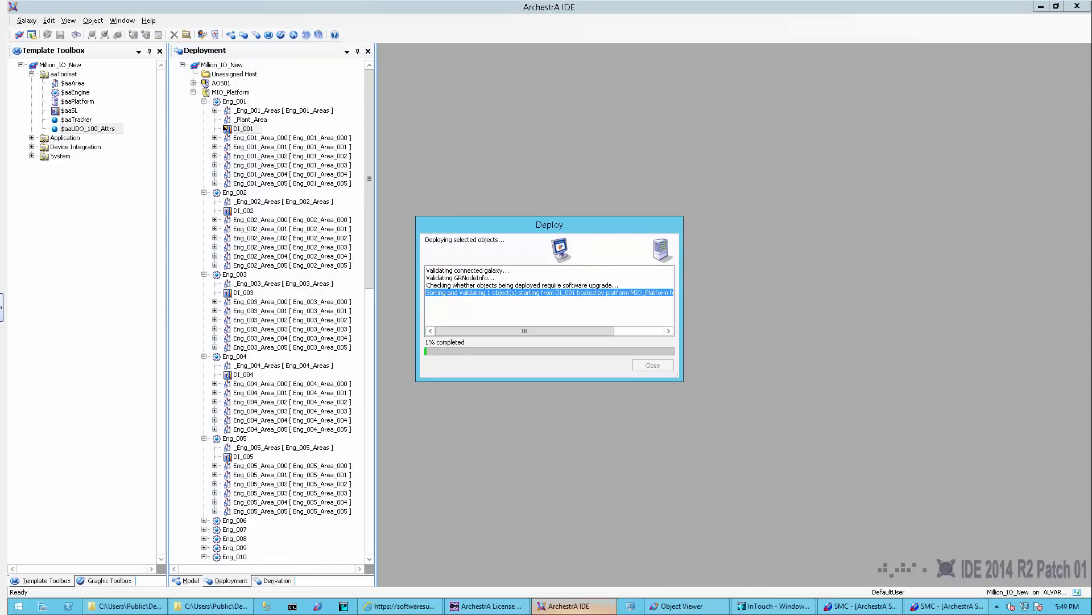
{"action": "left_click", "coordinate": [702, 606]}
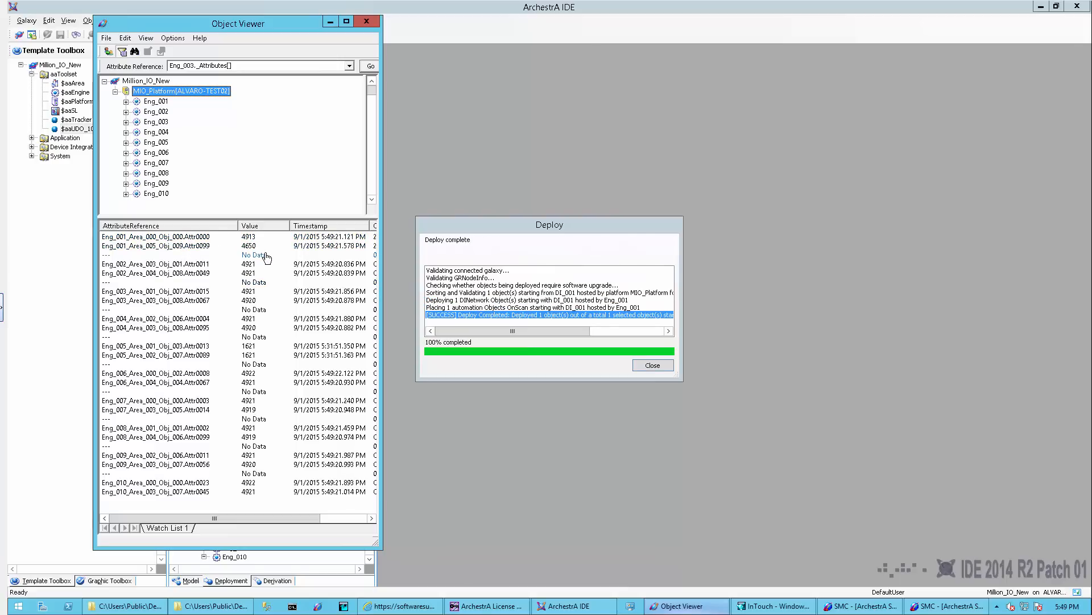
{"action": "left_click", "coordinate": [653, 366]}
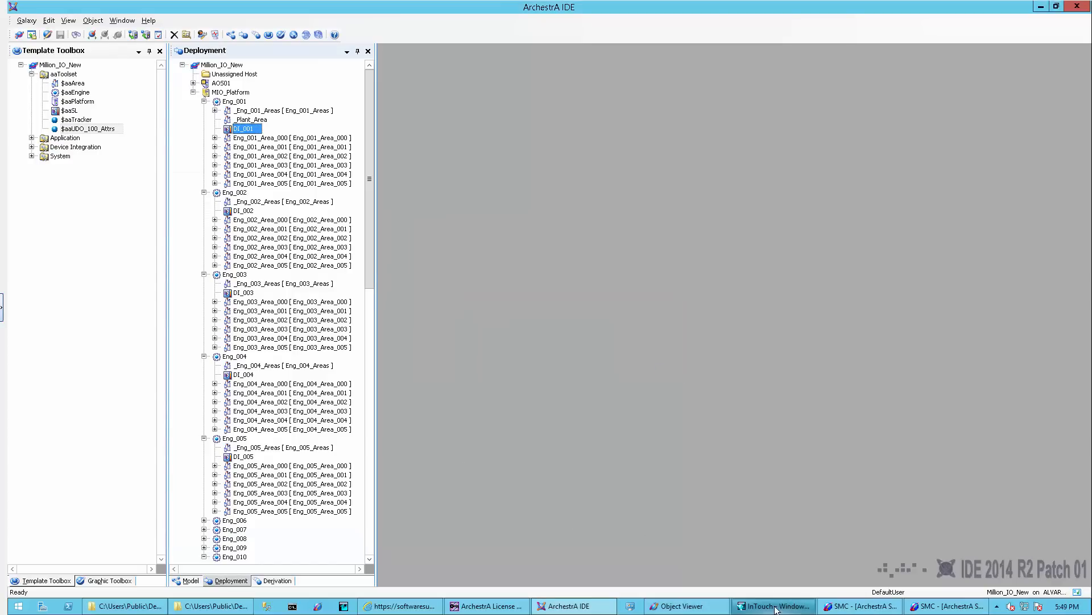
{"action": "left_click", "coordinate": [682, 605]}
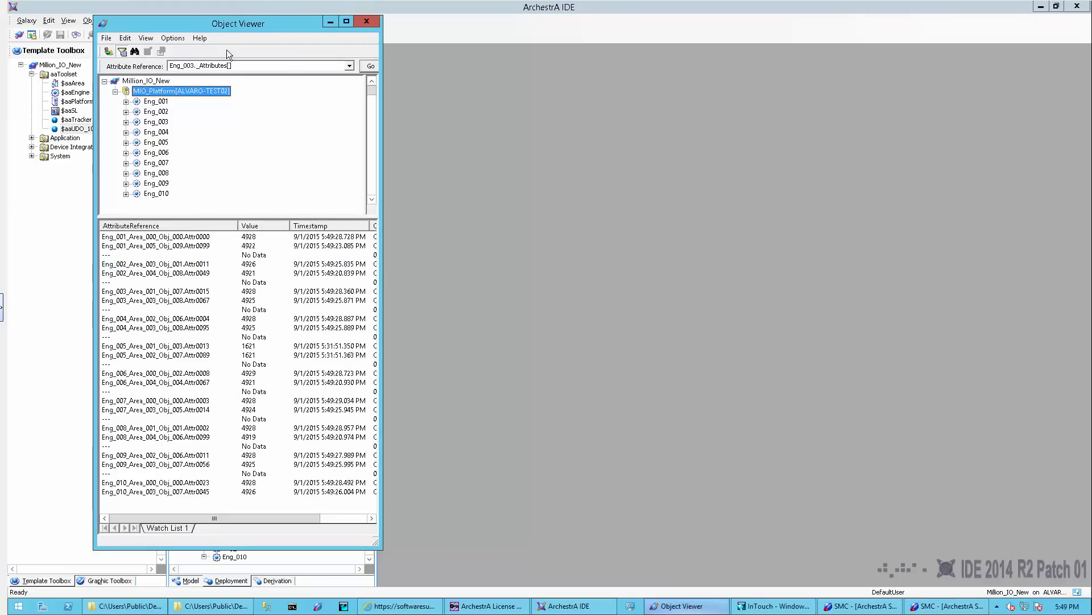
{"action": "left_click_drag", "start_coordinate": [239, 25], "coordinate": [628, 38]}
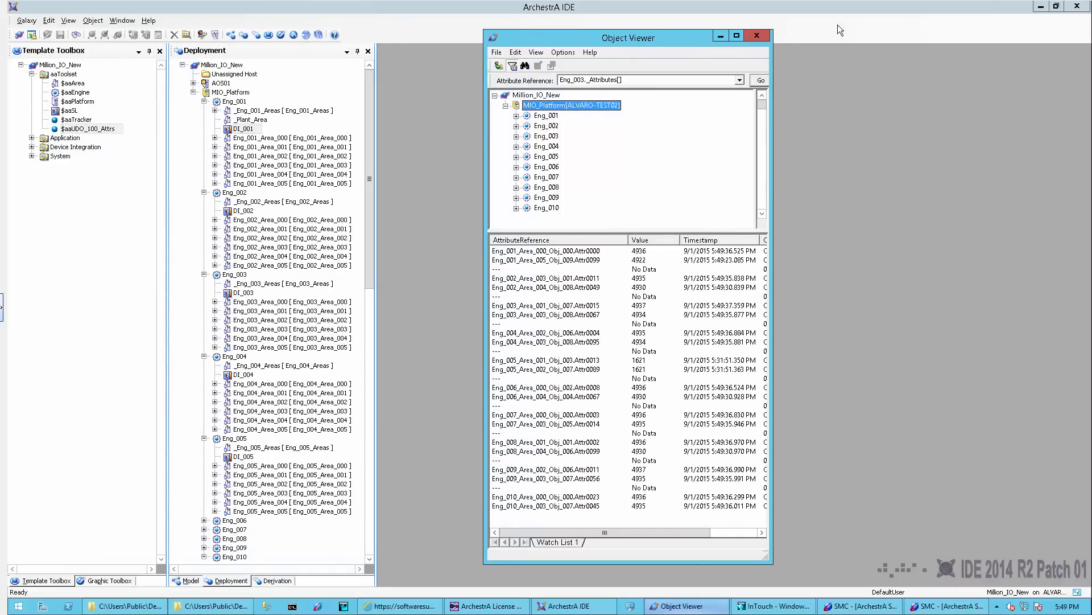
- Restore down the IDE, move Object Viewer top-right and open DI_002 under Eng_002 for editing
{"action": "left_click", "coordinate": [1055, 7]}
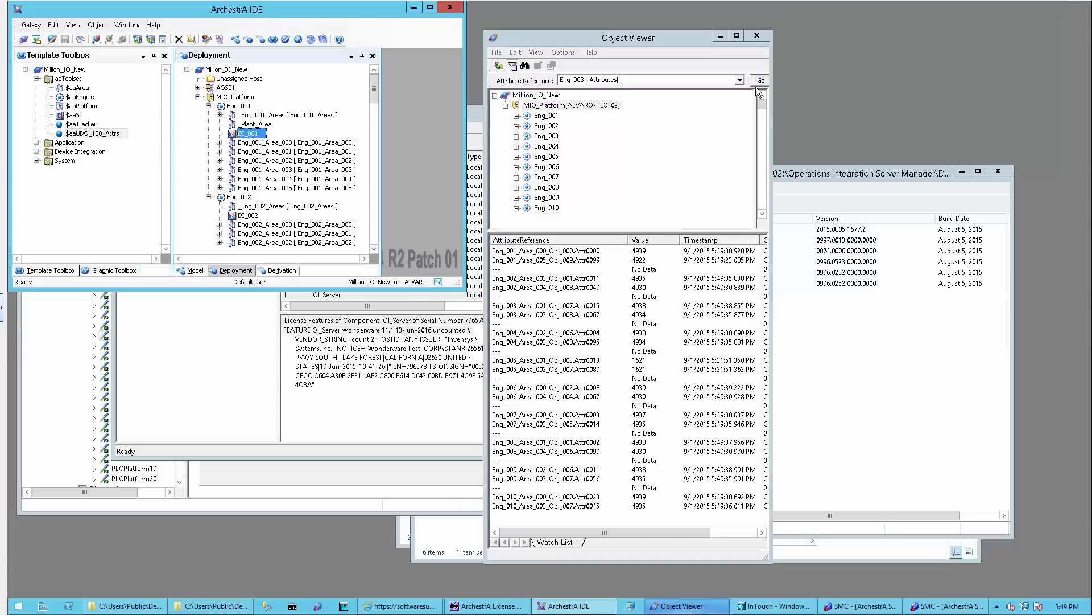
{"action": "left_click_drag", "start_coordinate": [625, 46], "coordinate": [906, 28]}
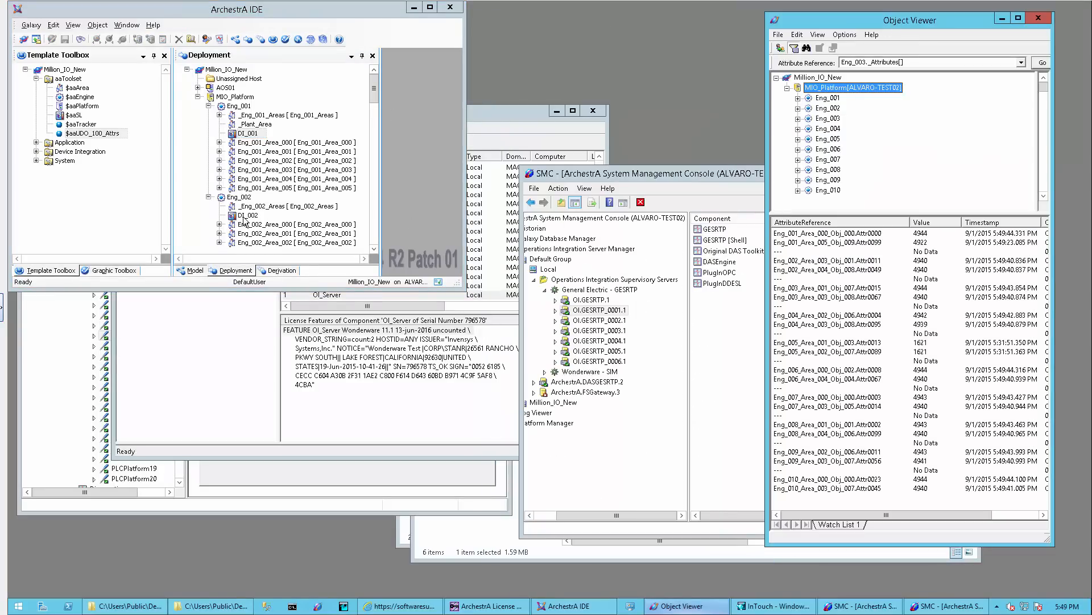
{"action": "left_click", "coordinate": [248, 216]}
{"action": "right_click", "coordinate": [243, 217]}
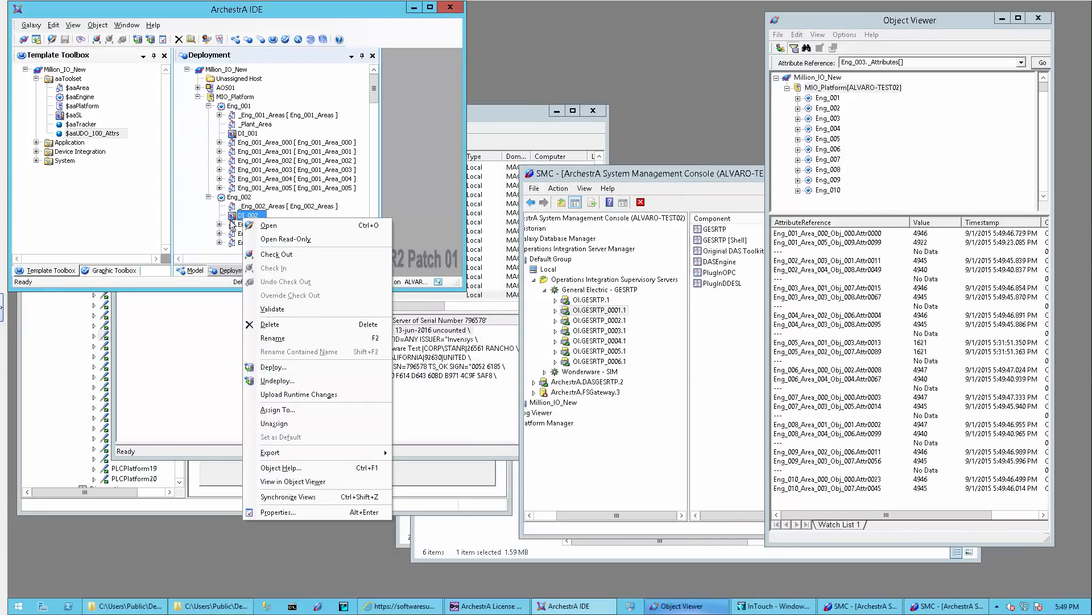
{"action": "left_click", "coordinate": [233, 218]}
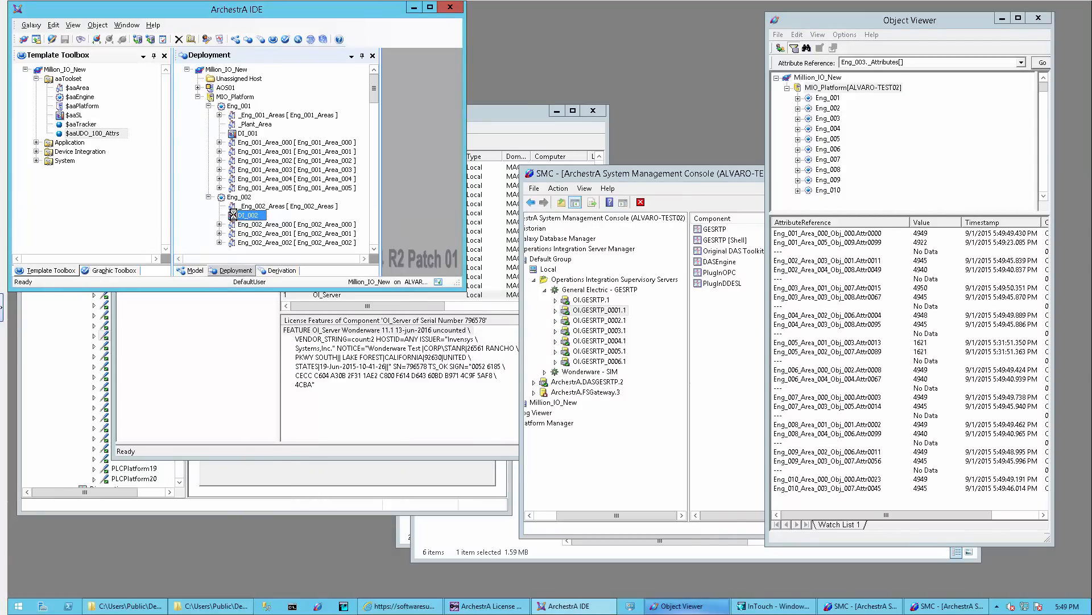
{"action": "left_click", "coordinate": [561, 113]}
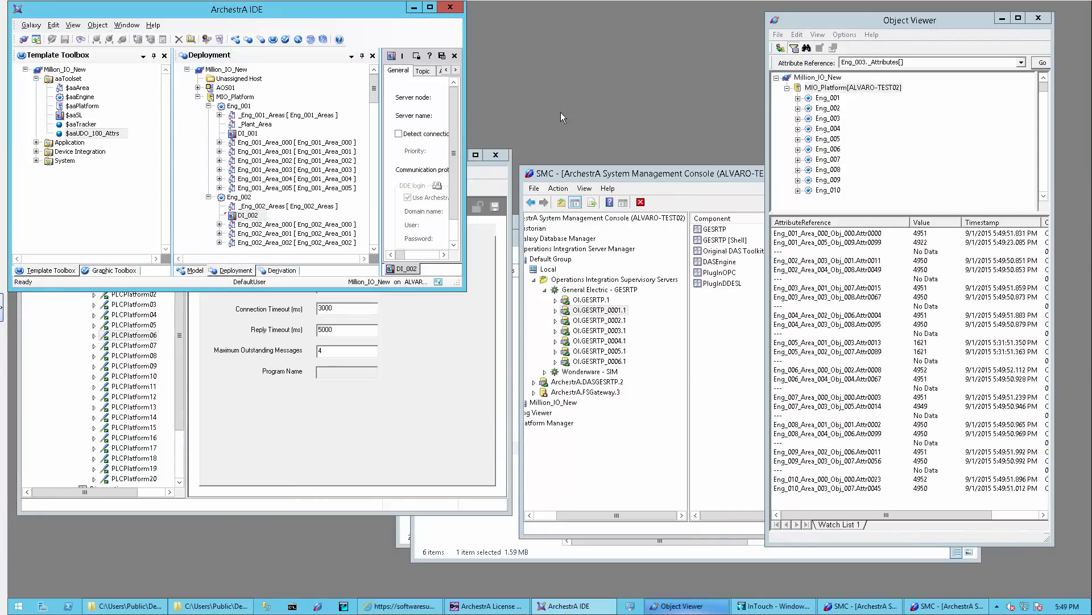
- Close the extra SMC window and minimize the OI Servers and OI-Core-G1 Explorer folders
{"action": "left_click", "coordinate": [484, 173]}
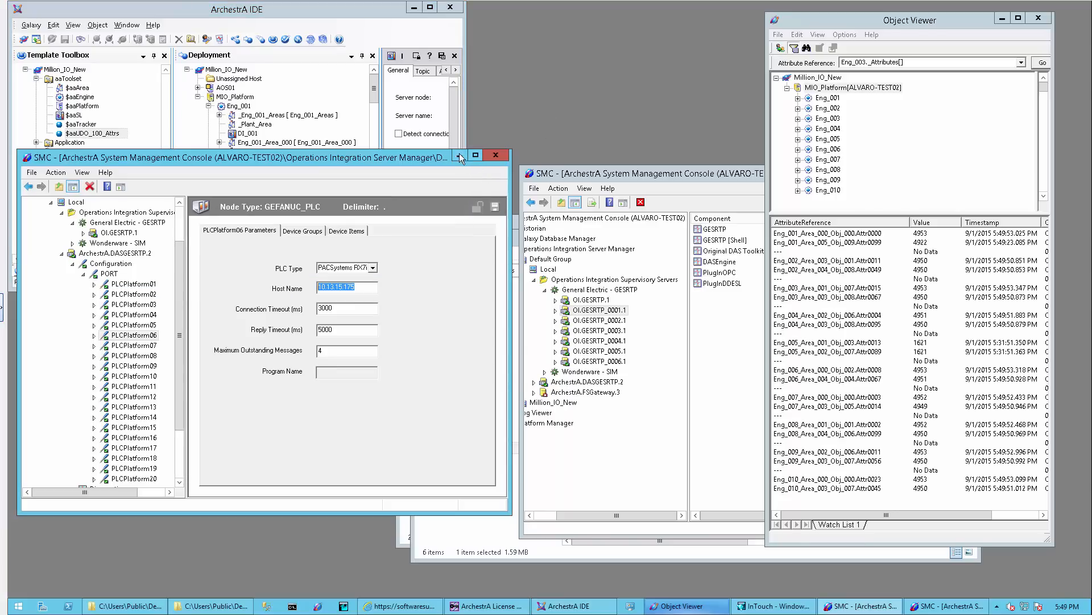
{"action": "left_click", "coordinate": [470, 160]}
{"action": "left_click", "coordinate": [482, 224]}
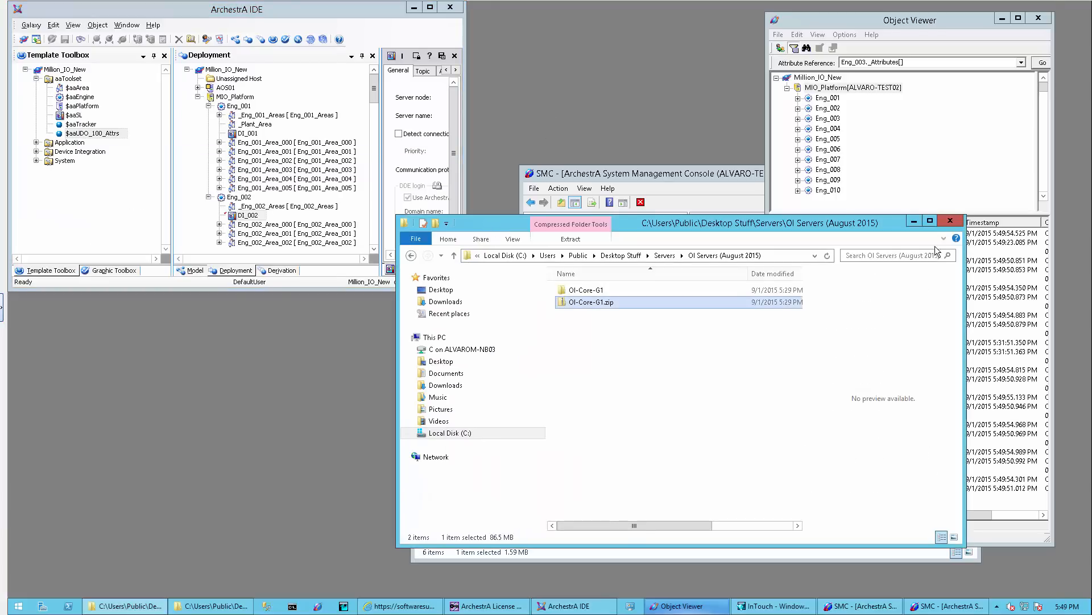
{"action": "left_click", "coordinate": [914, 223]}
{"action": "left_click", "coordinate": [214, 605]}
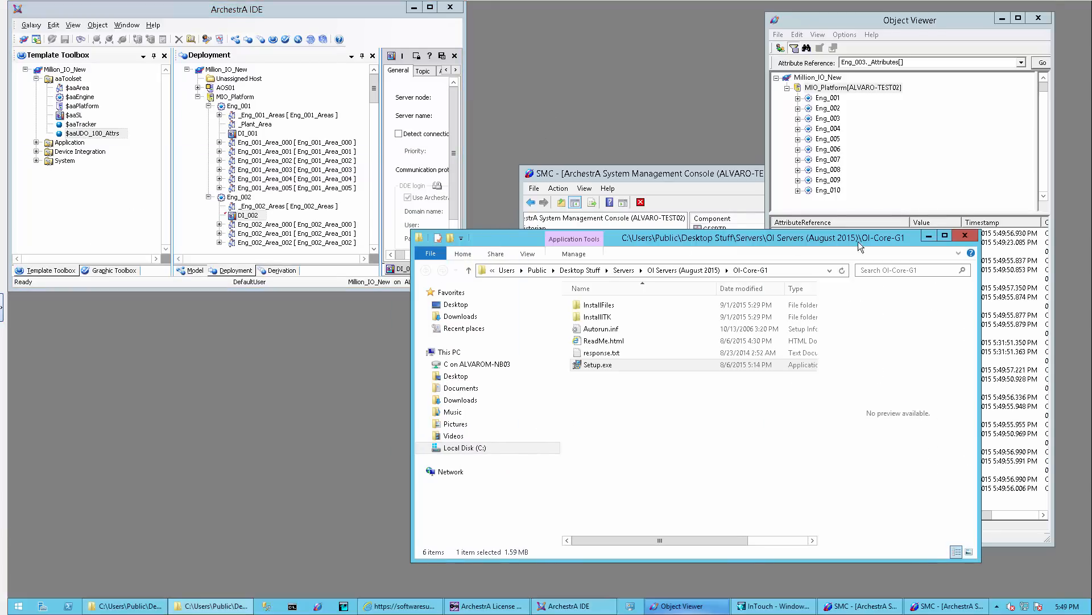
{"action": "left_click", "coordinate": [928, 239]}
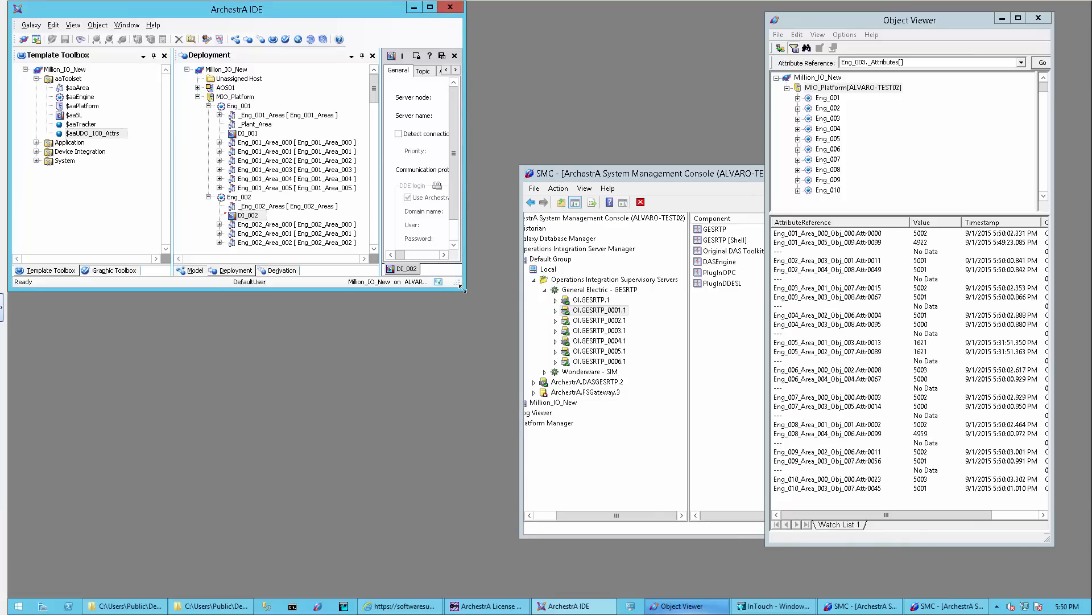
- Set DI_002's server name to GESRTP_0002, review its topics, then save, close and check it in
{"action": "left_click_drag", "start_coordinate": [462, 289], "coordinate": [762, 448]}
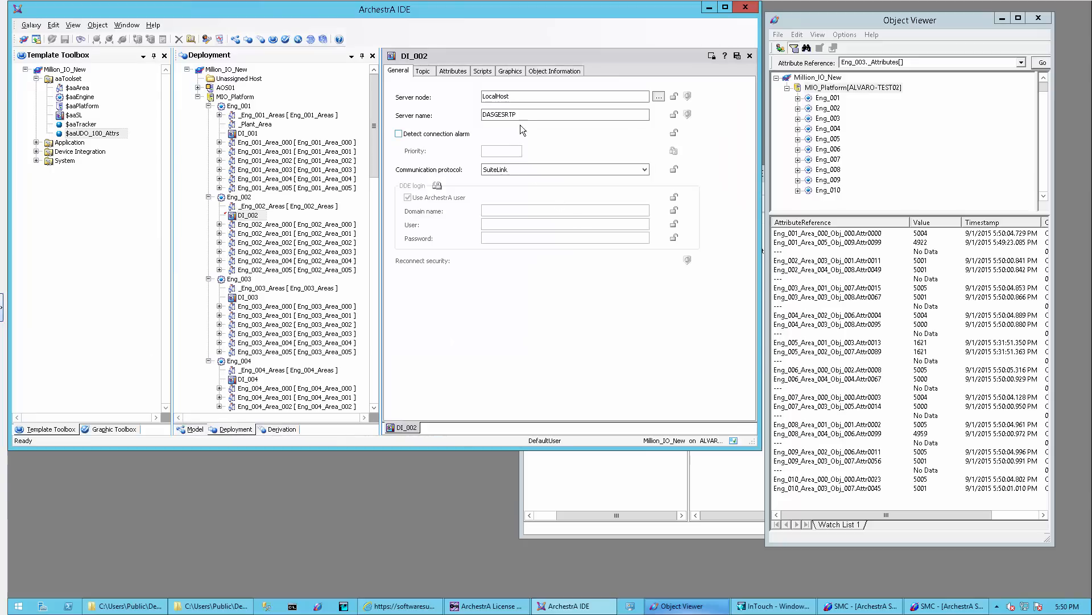
{"action": "double_click", "coordinate": [513, 114]}
{"action": "type", "text": "GESRTP_0001"}
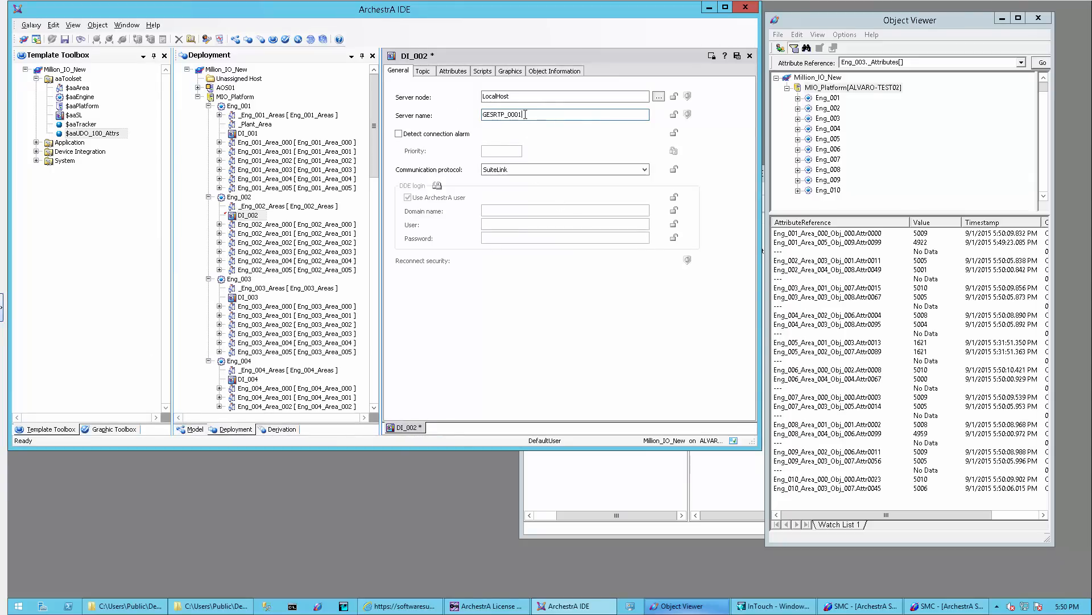
{"action": "key", "text": "BackSpace"}
{"action": "type", "text": "2"}
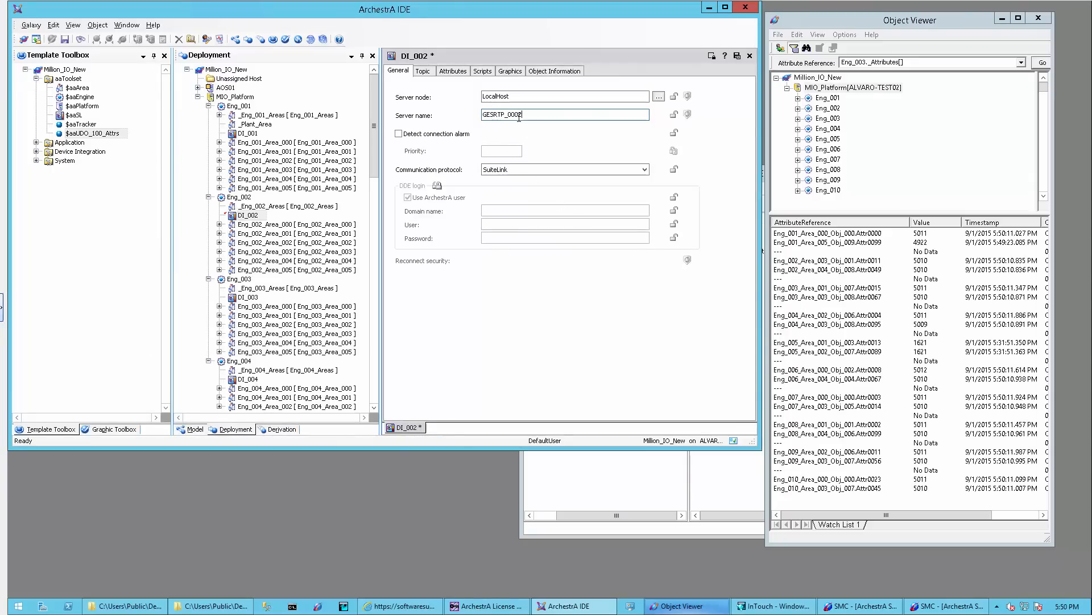
{"action": "left_click", "coordinate": [423, 71]}
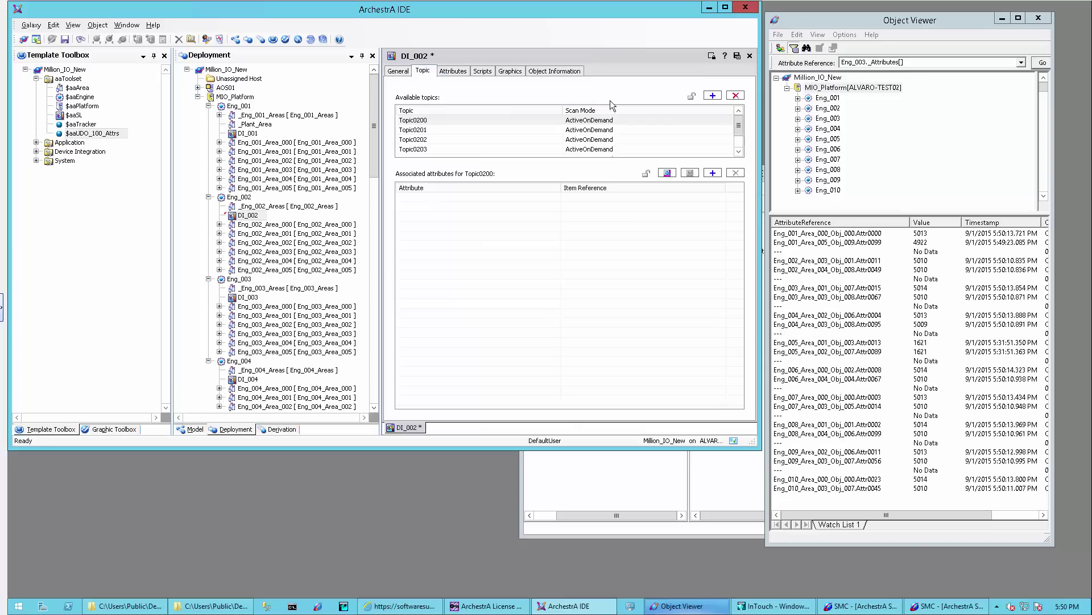
{"action": "left_click", "coordinate": [749, 56]}
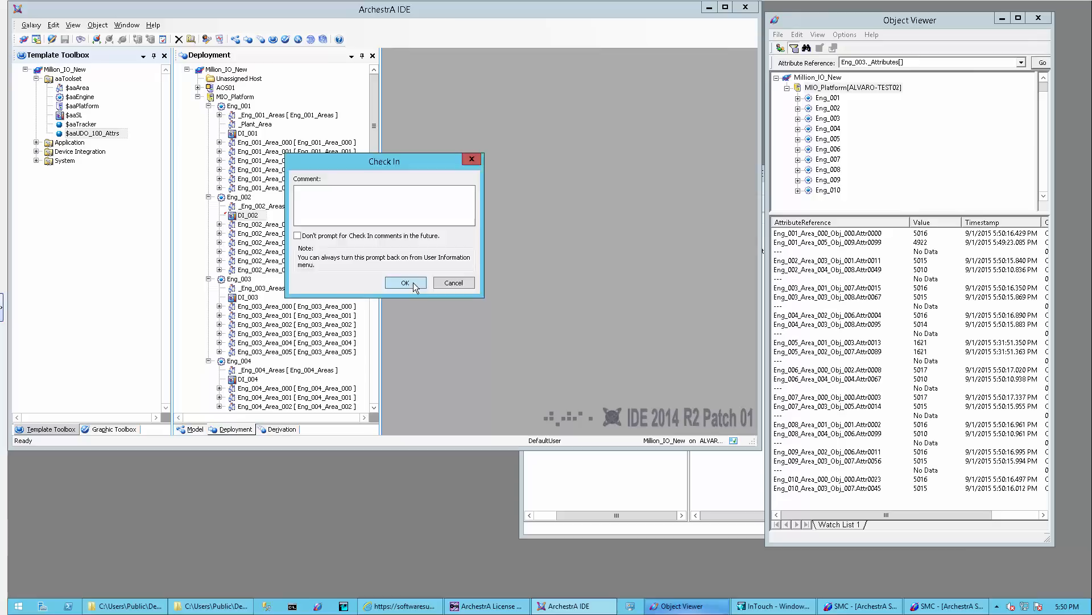
{"action": "left_click", "coordinate": [413, 285]}
- Deploy DI_002 with default options and close the finished deploy report
{"action": "right_click", "coordinate": [249, 217]}
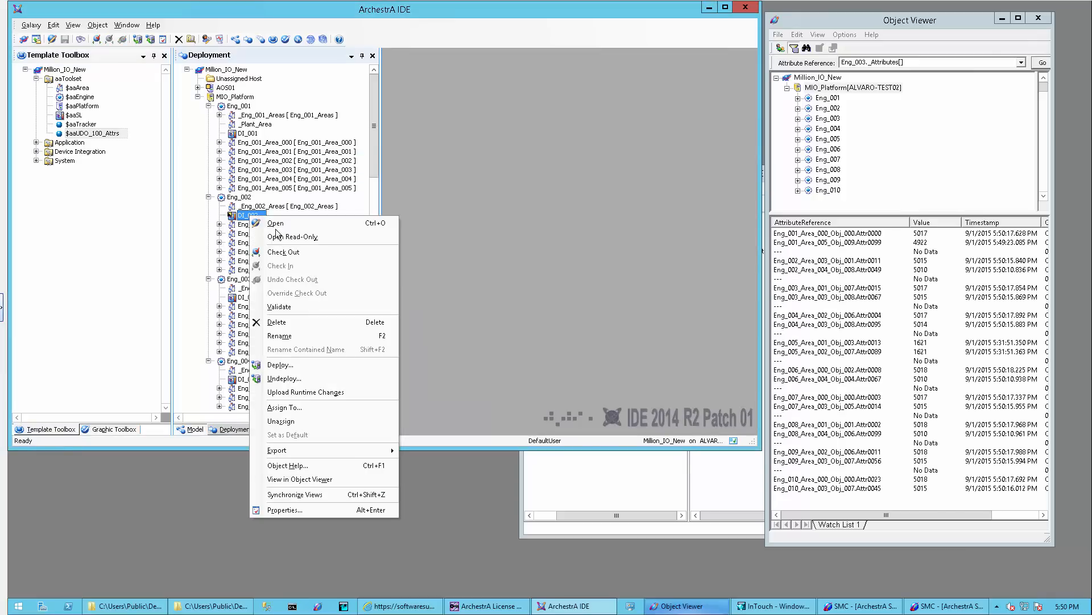
{"action": "left_click", "coordinate": [310, 365]}
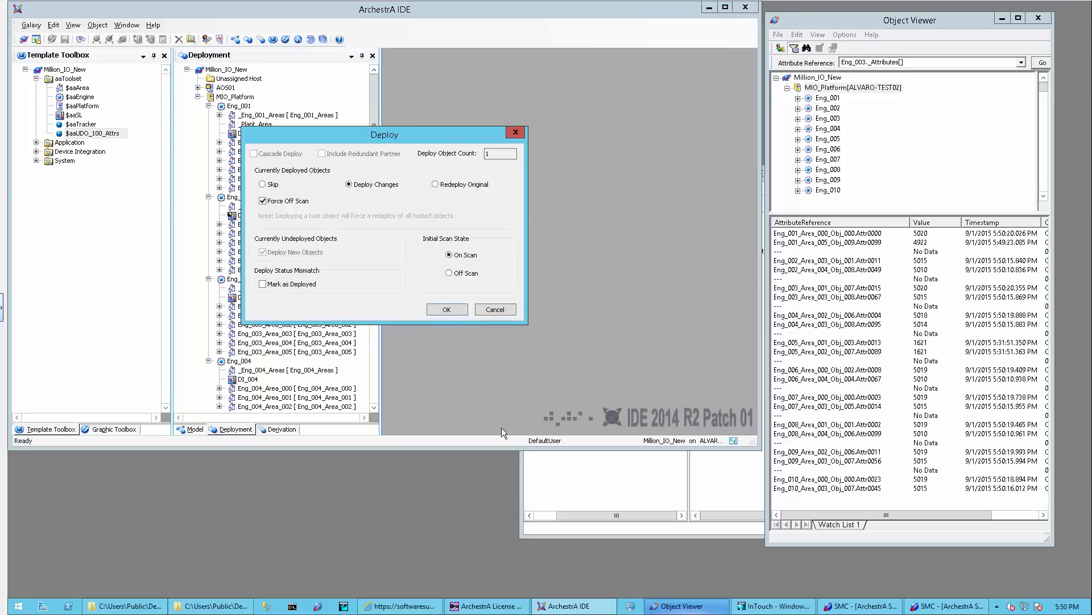
{"action": "left_click", "coordinate": [447, 309]}
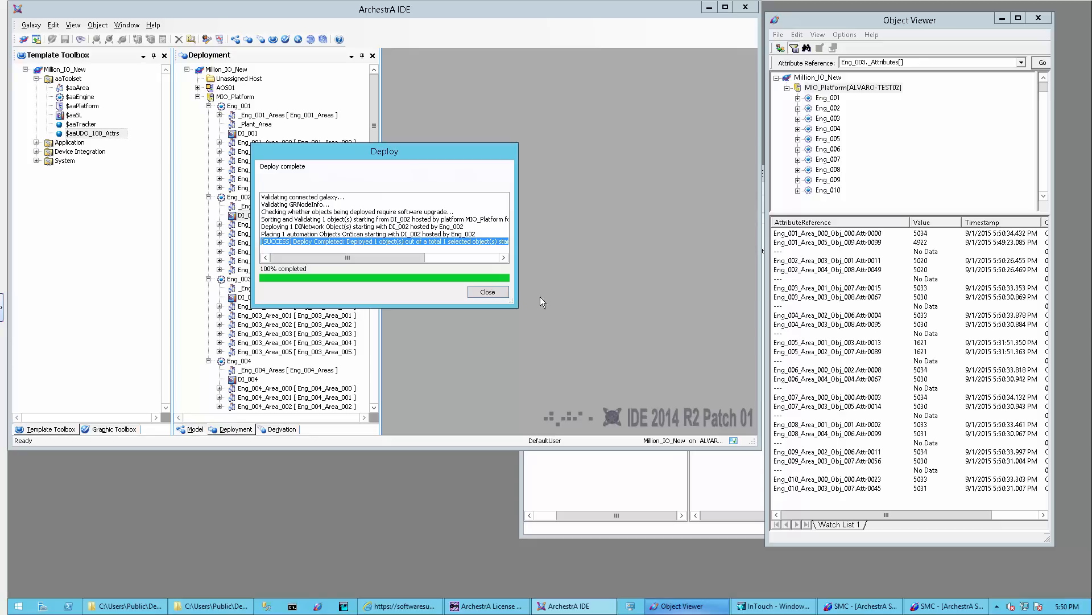
{"action": "left_click", "coordinate": [487, 292]}
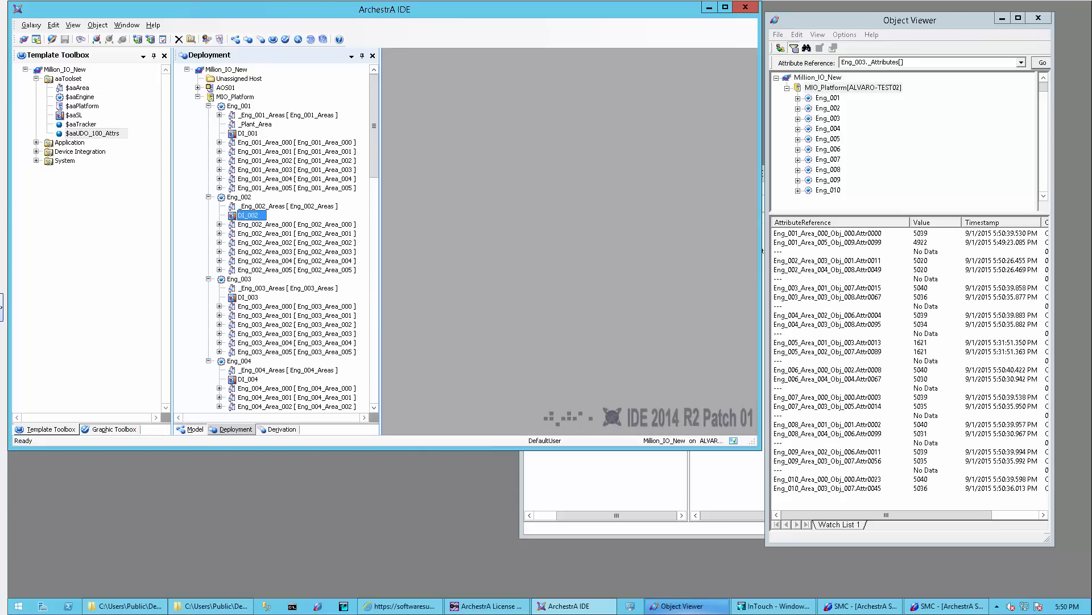
- Bring the SMC forward and show the diagnostic device groups of the ArchestrA.DASGESRTP.2 server
{"action": "key", "text": "alt+Tab"}
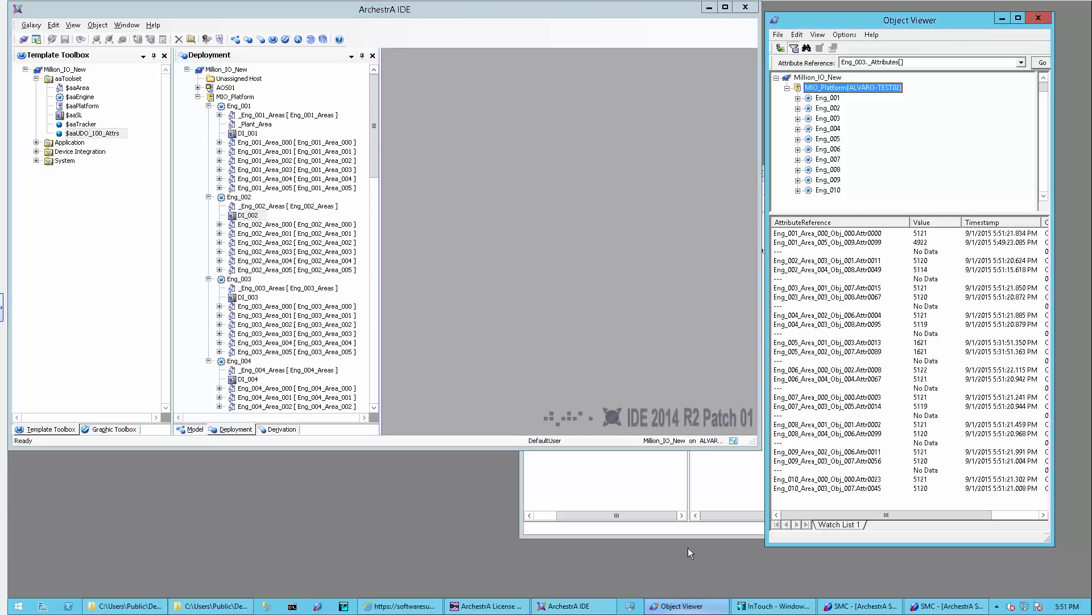
{"action": "left_click", "coordinate": [680, 533]}
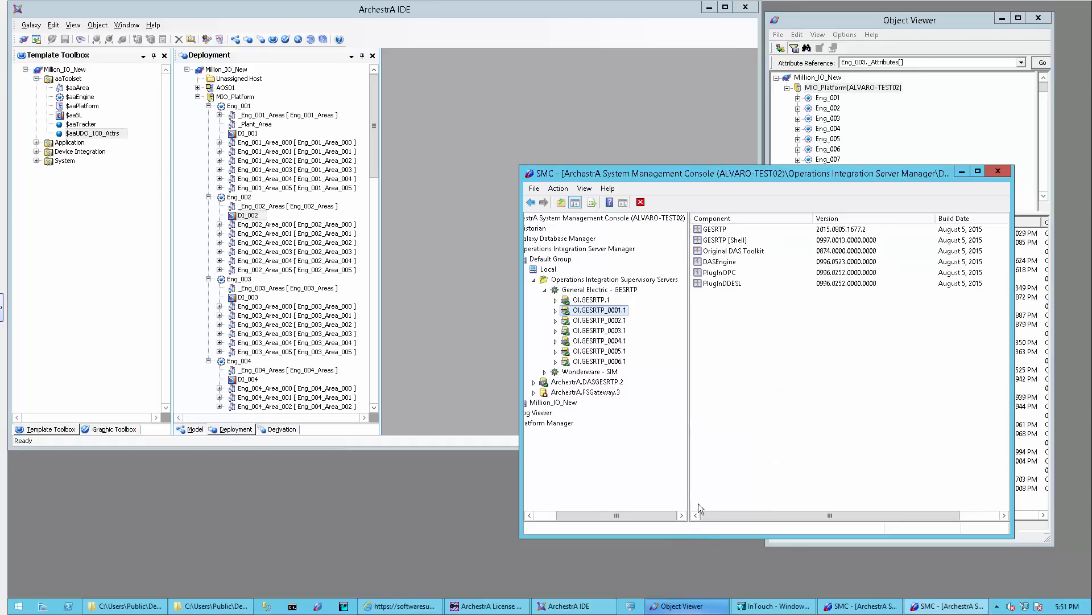
{"action": "left_click", "coordinate": [534, 383]}
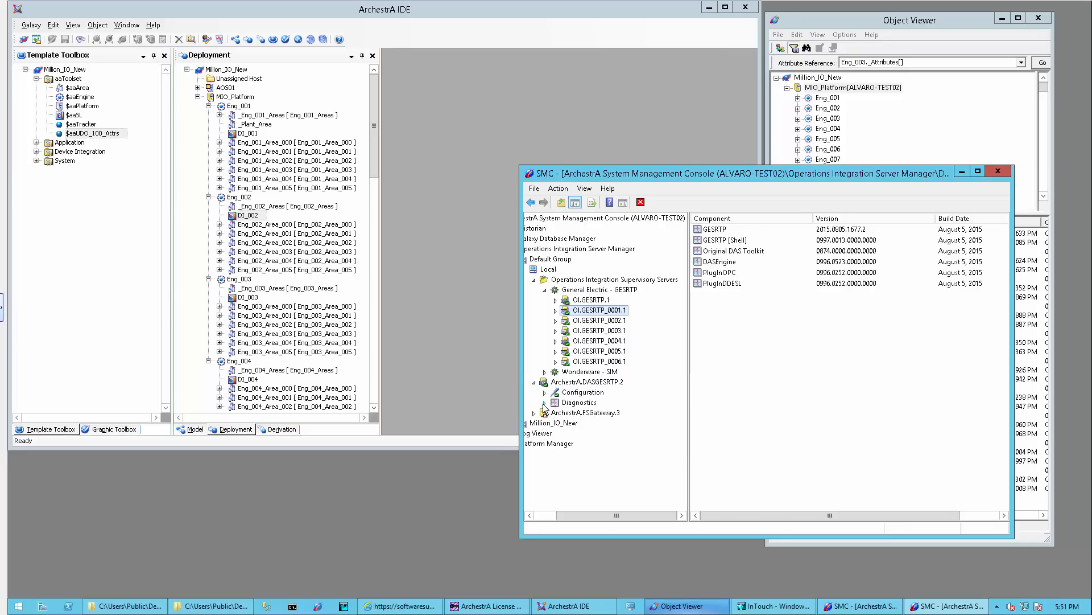
{"action": "left_click", "coordinate": [544, 403]}
{"action": "left_click", "coordinate": [563, 465]}
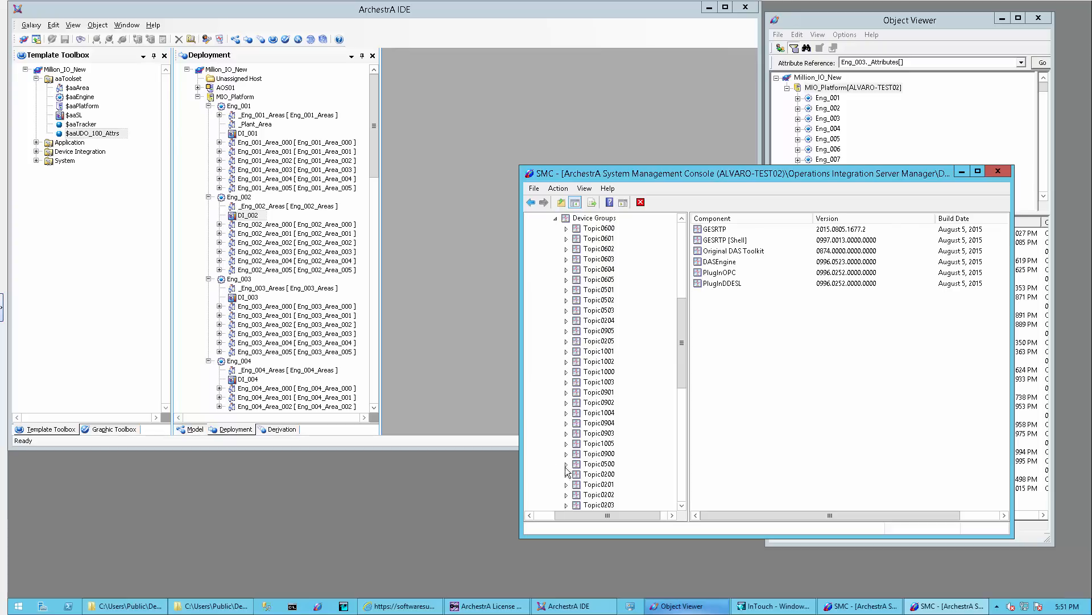
{"action": "left_click_drag", "start_coordinate": [683, 347], "coordinate": [684, 231]}
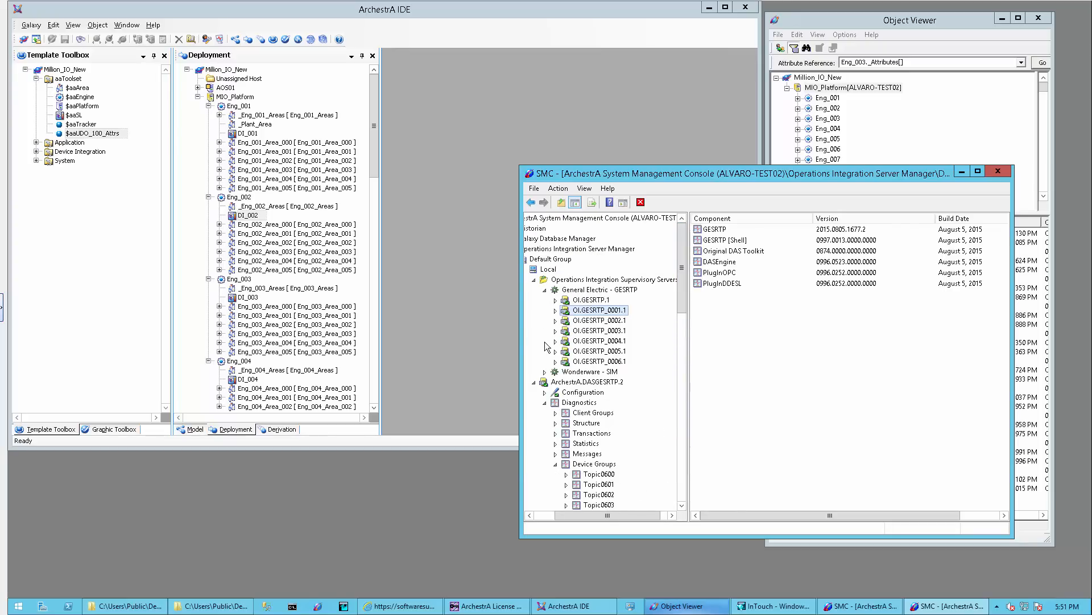
- Show the diagnostic device groups Topic0100–0105 of instance OI.GESRTP_0001.1
{"action": "left_click", "coordinate": [555, 313]}
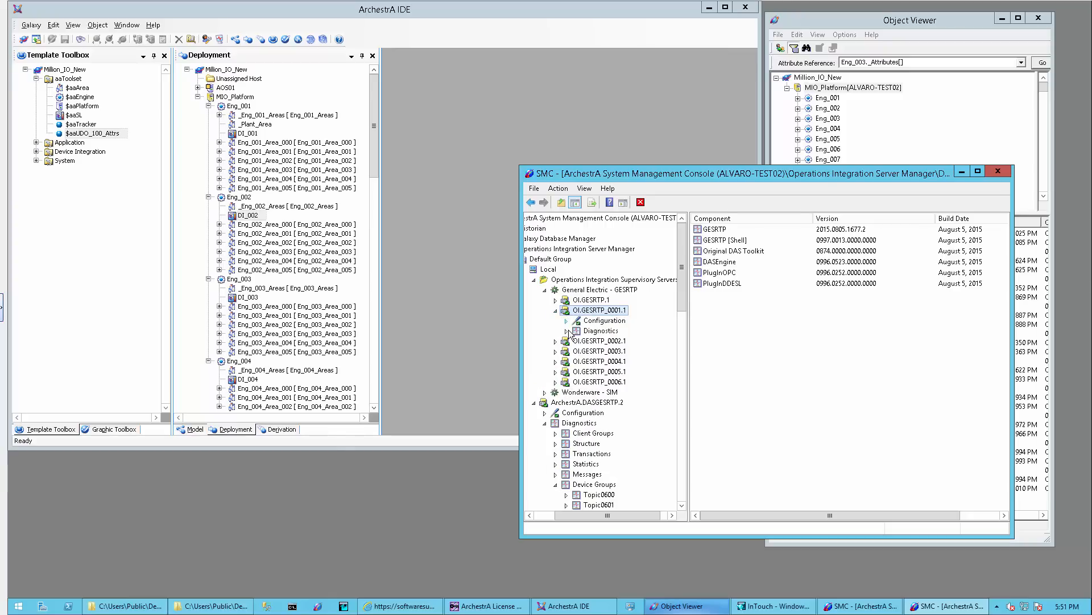
{"action": "left_click", "coordinate": [568, 331]}
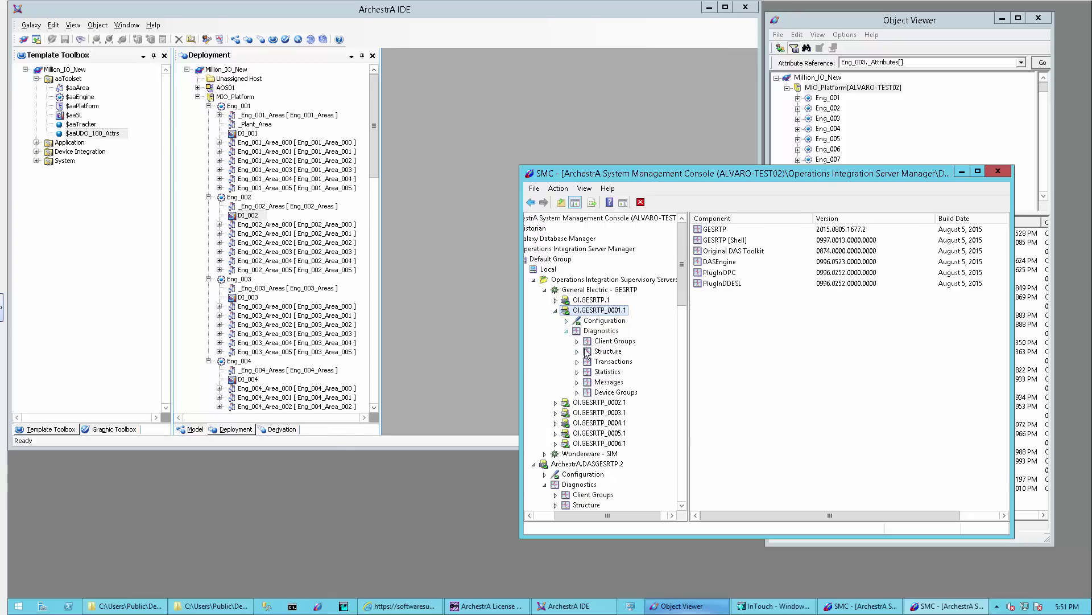
{"action": "left_click", "coordinate": [580, 394]}
{"action": "left_click", "coordinate": [615, 393]}
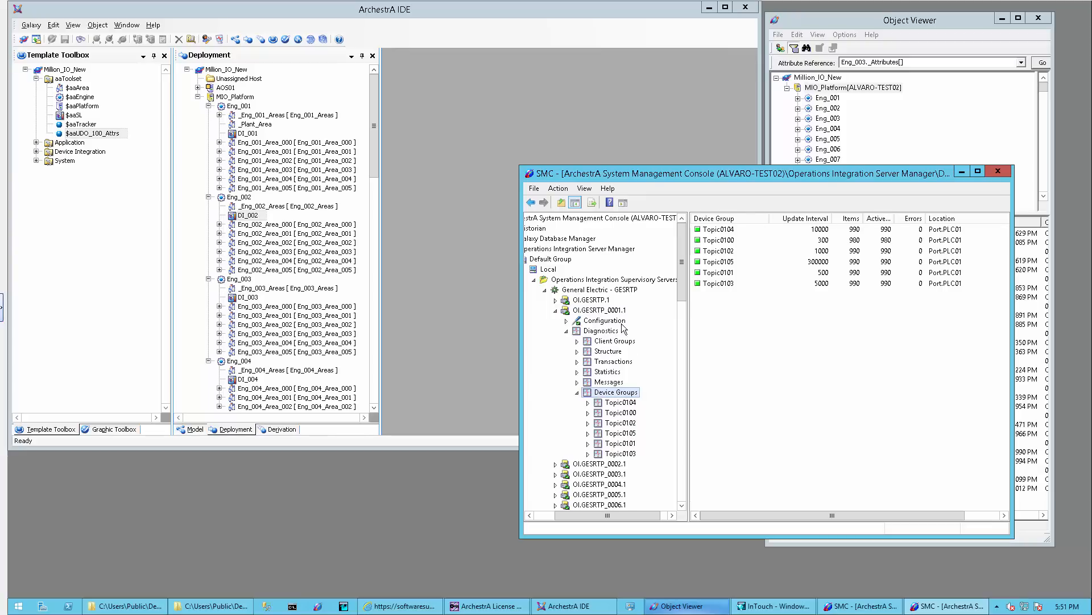
{"action": "left_click", "coordinate": [609, 312]}
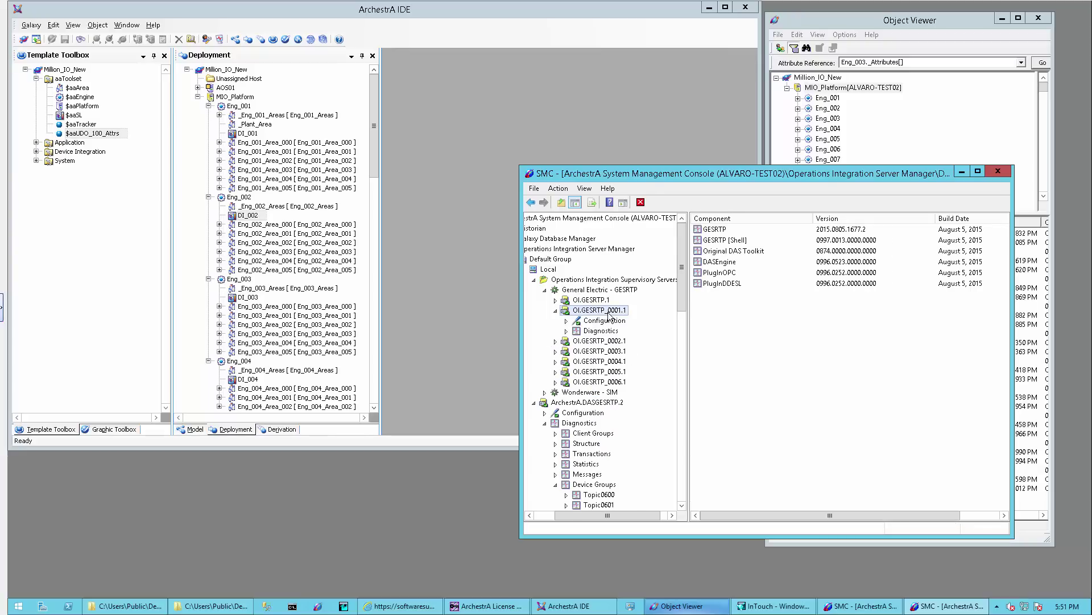
{"action": "left_click", "coordinate": [574, 331]}
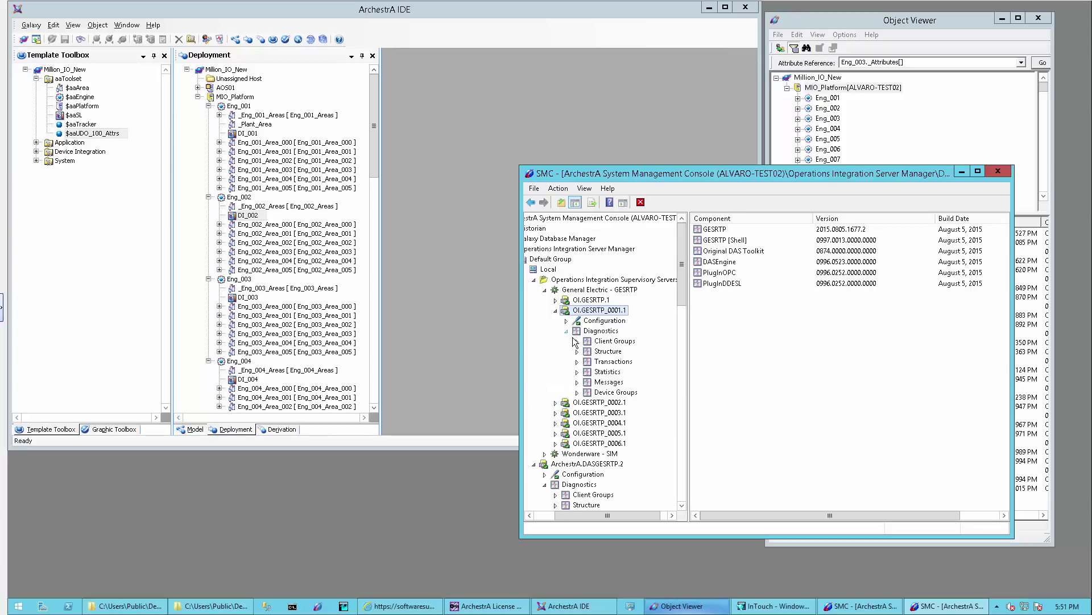
{"action": "left_click", "coordinate": [579, 394]}
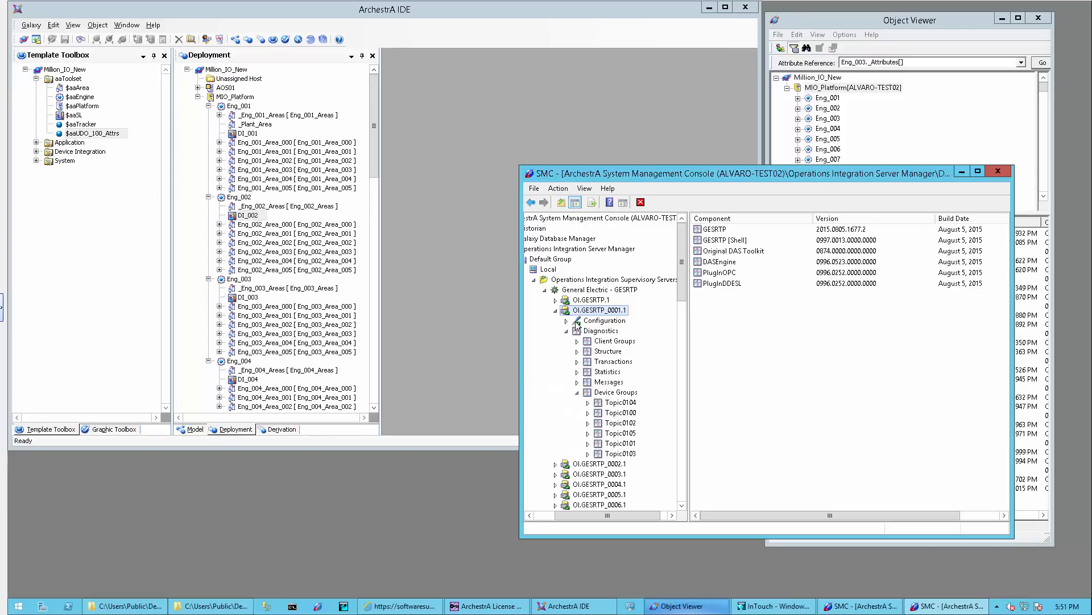
- Show device groups Topic0200–0205 of OI.GESRTP_0002.1 and the empty list of OI.GESRTP_0003.1
{"action": "left_click", "coordinate": [557, 465]}
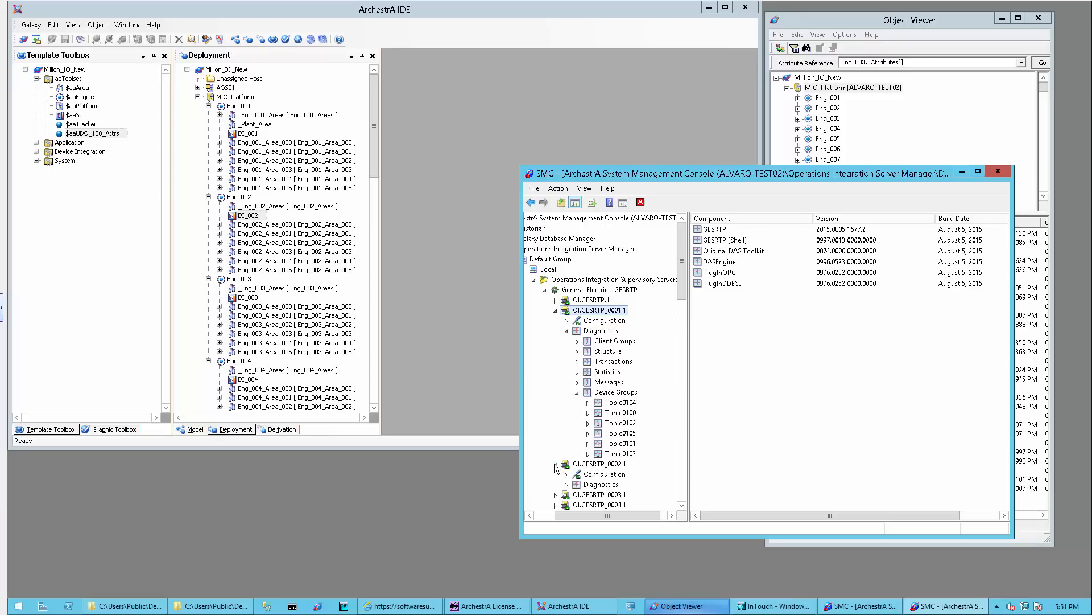
{"action": "left_click", "coordinate": [566, 484]}
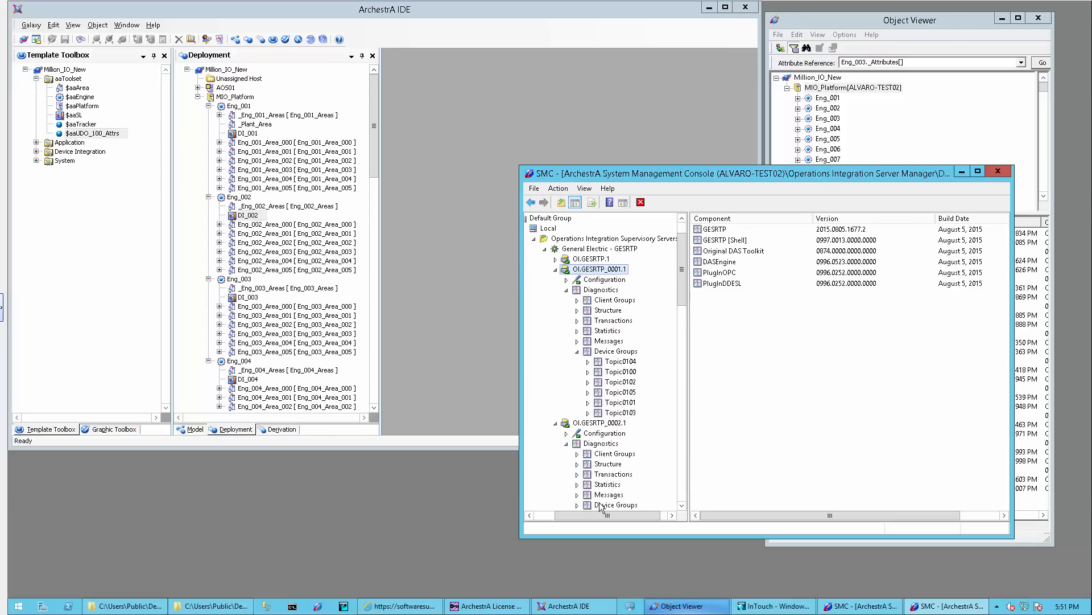
{"action": "left_click", "coordinate": [588, 505]}
{"action": "scroll", "coordinate": [607, 504], "scroll_direction": "down", "scroll_amount": 1}
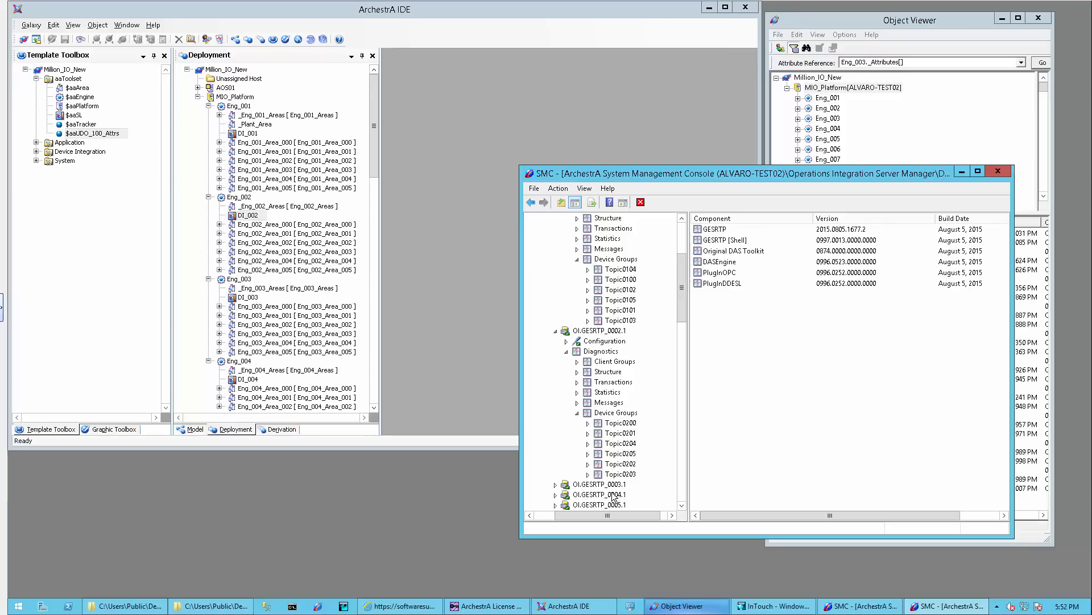
{"action": "scroll", "coordinate": [613, 498], "scroll_direction": "down", "scroll_amount": 2}
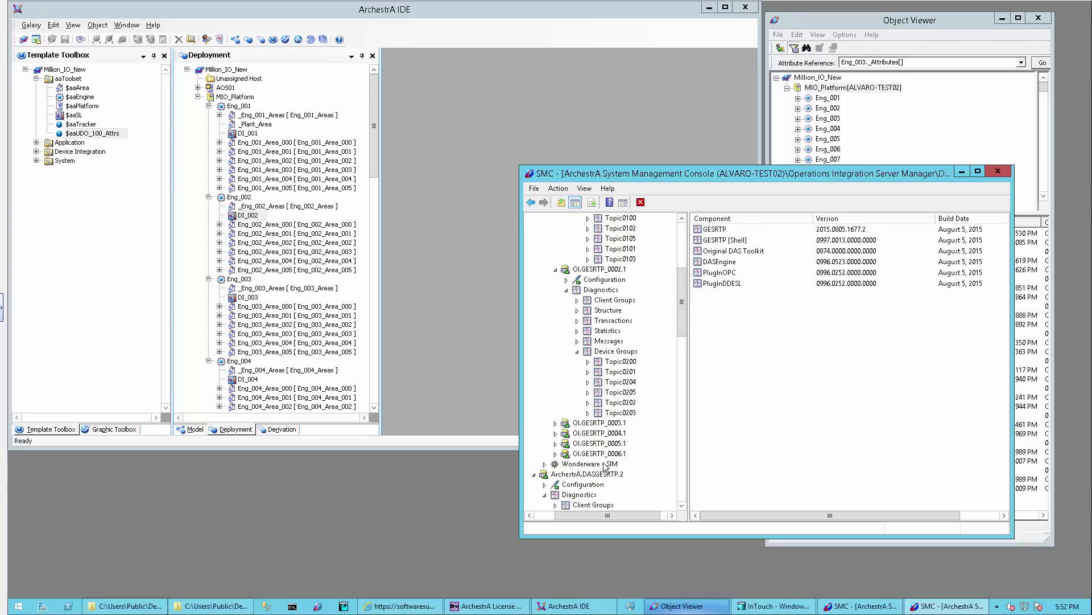
{"action": "left_click", "coordinate": [557, 424]}
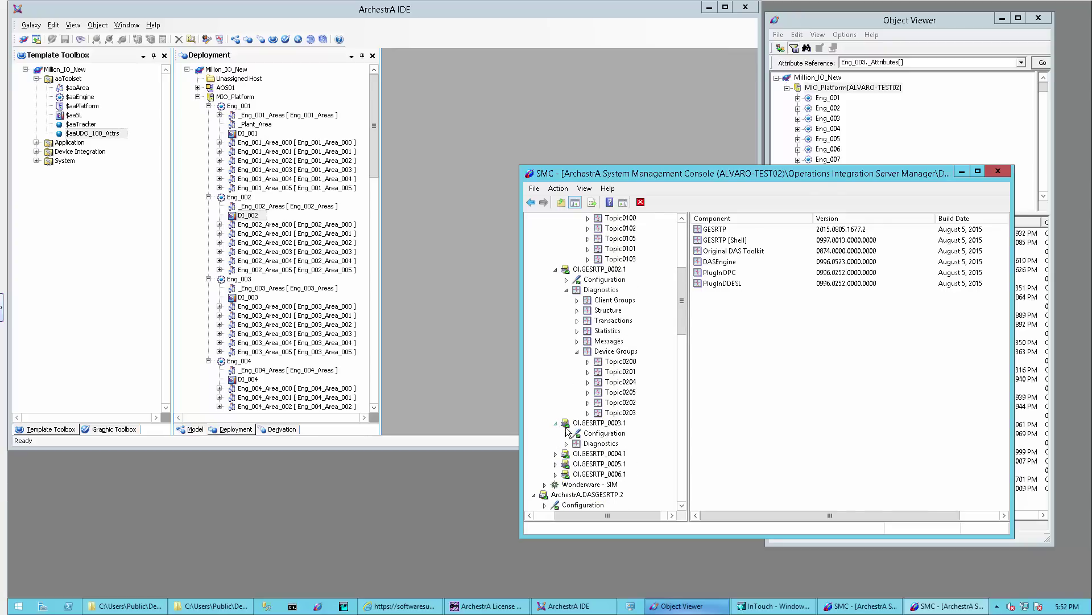
{"action": "double_click", "coordinate": [598, 445]}
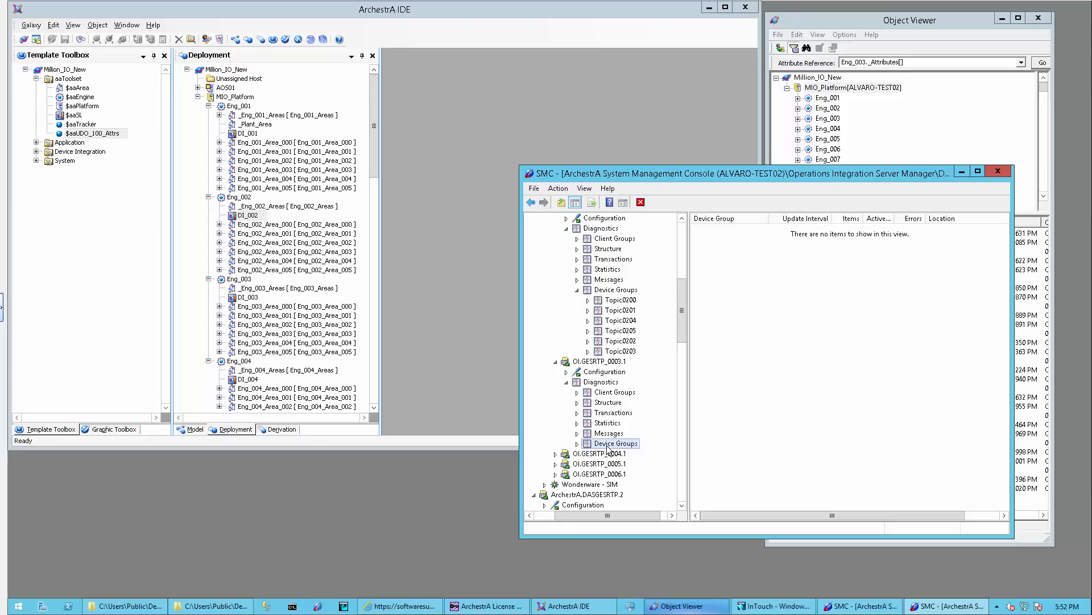
{"action": "left_click", "coordinate": [611, 444]}
{"action": "left_click_drag", "start_coordinate": [645, 175], "coordinate": [650, 236]}
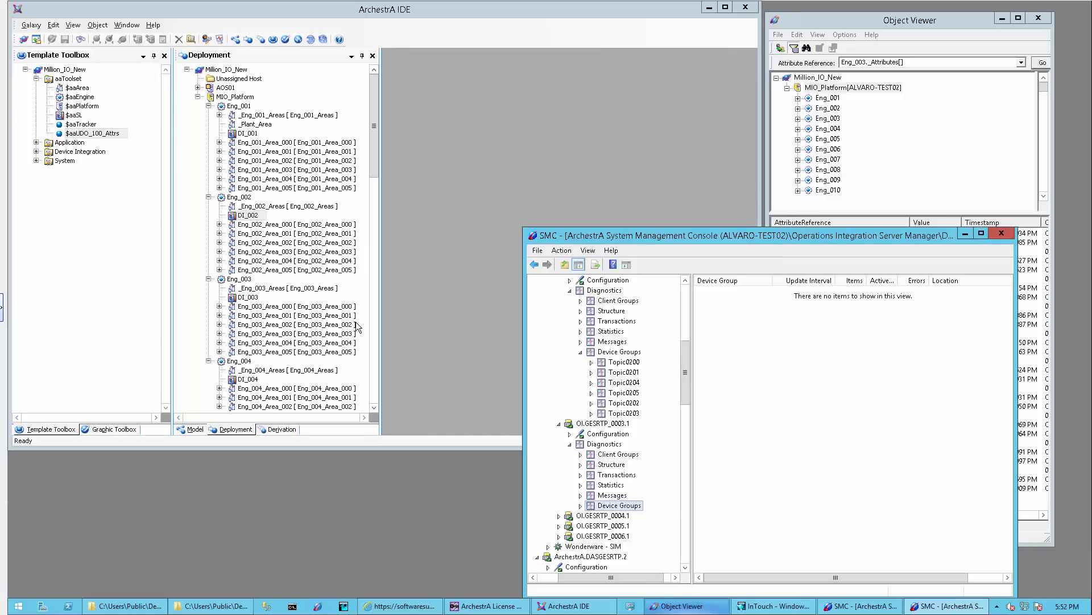
- Replace DI_003's DASGESRTP server name by pasting GESRTP_0001 and changing it to GESRTP_0003
{"action": "double_click", "coordinate": [243, 297]}
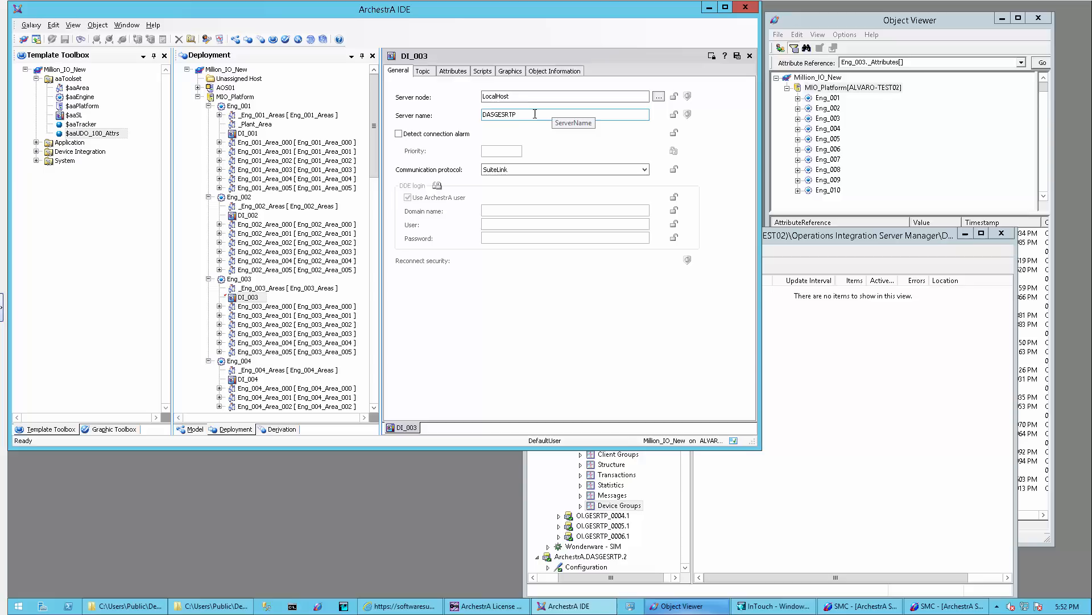
{"action": "double_click", "coordinate": [521, 113]}
{"action": "type", "text": "GESRTP_0001"}
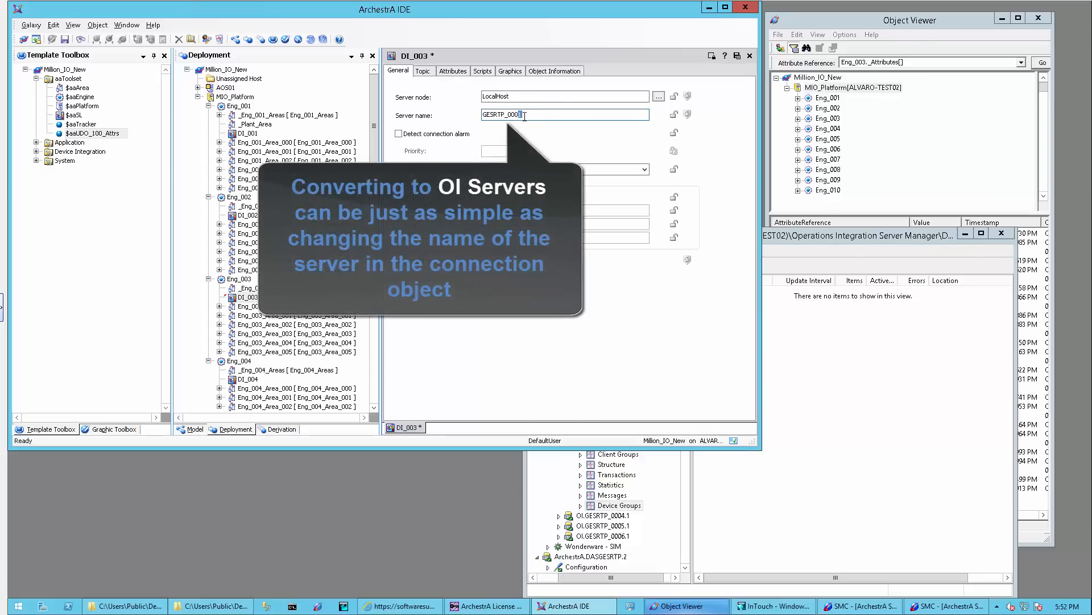
{"action": "type", "text": "3"}
- Save and check in DI_003, then start deploying it with default options
{"action": "left_click", "coordinate": [737, 55]}
{"action": "left_click", "coordinate": [404, 283]}
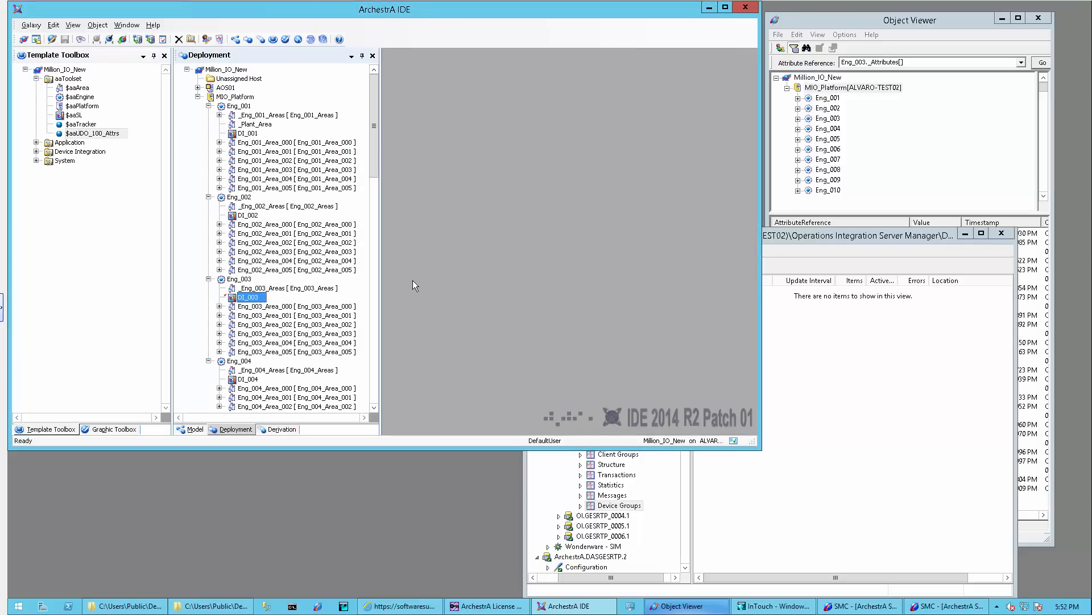
{"action": "right_click", "coordinate": [248, 297]}
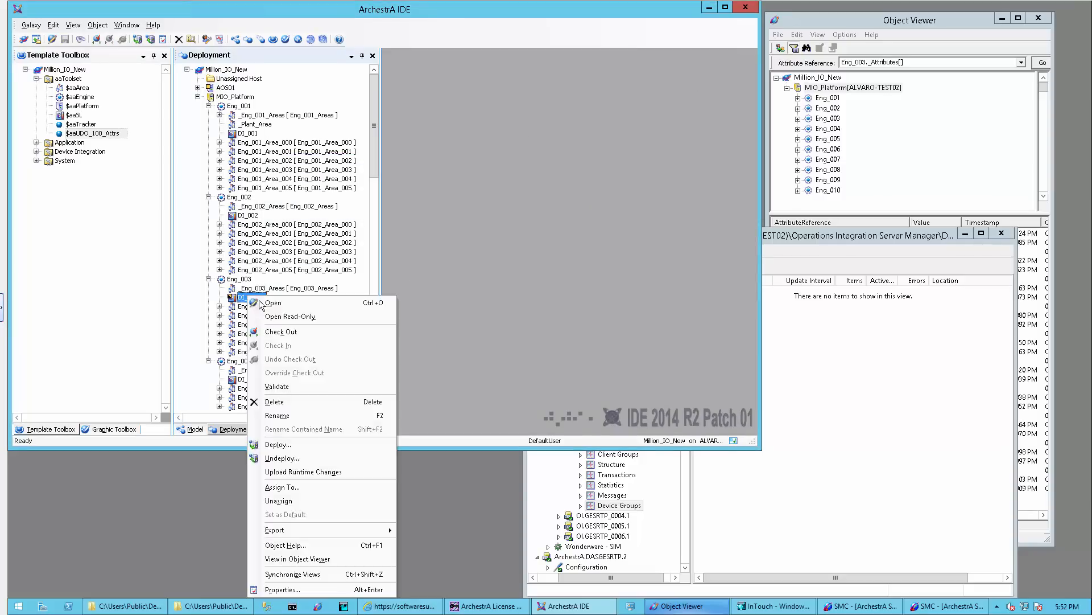
{"action": "left_click", "coordinate": [302, 445]}
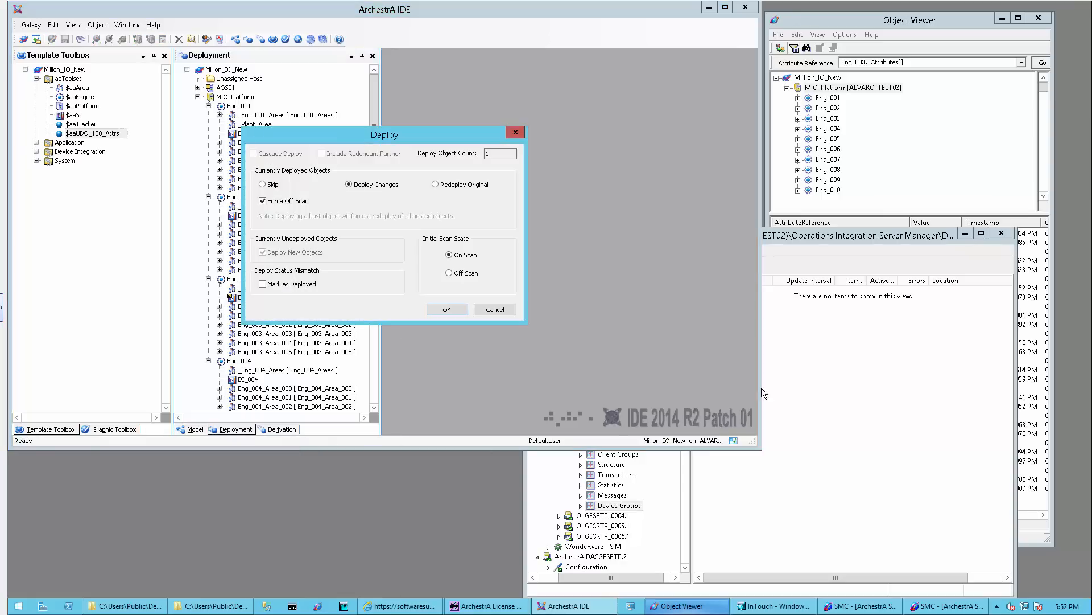
{"action": "left_click", "coordinate": [445, 309]}
- Verify OI.GESRTP_0003.1 now lists device groups Topic0300–0305 in the SMC and close the deploy report
{"action": "left_click", "coordinate": [815, 238]}
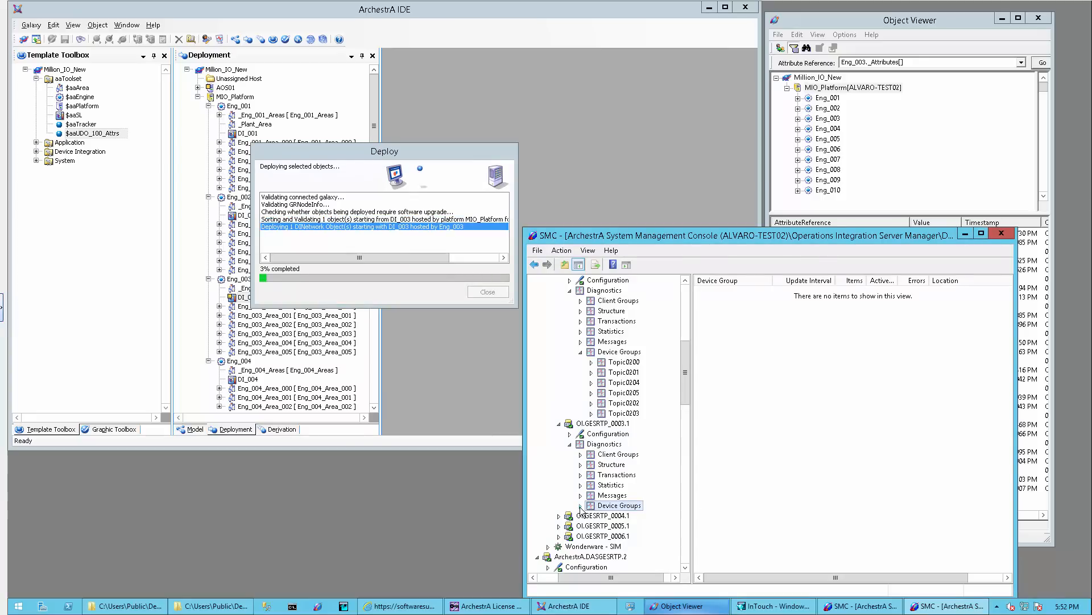
{"action": "left_click", "coordinate": [598, 507]}
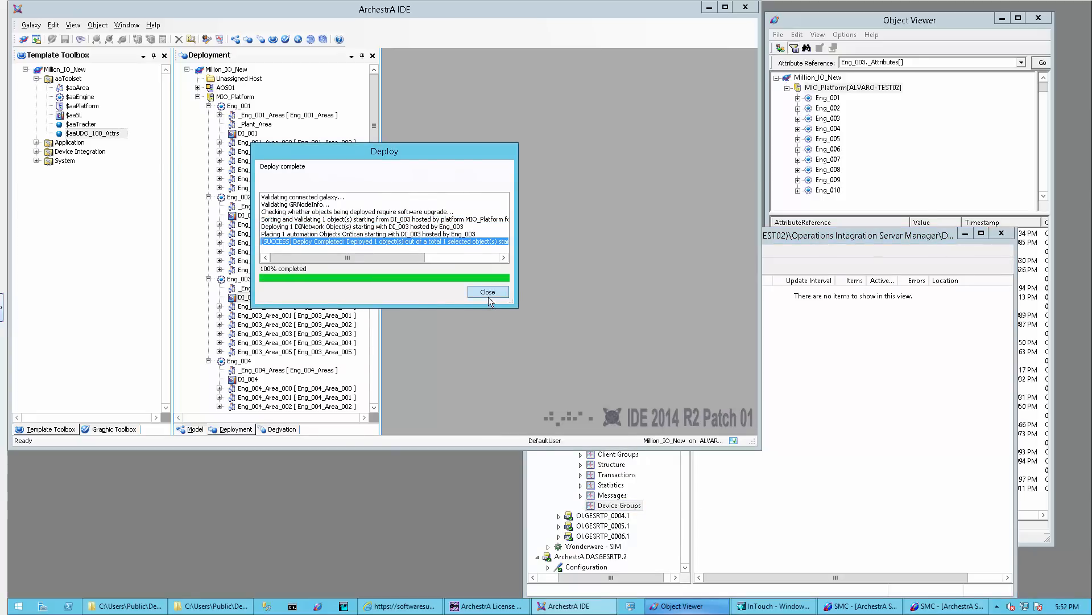
{"action": "left_click", "coordinate": [489, 293]}
{"action": "left_click", "coordinate": [779, 235]}
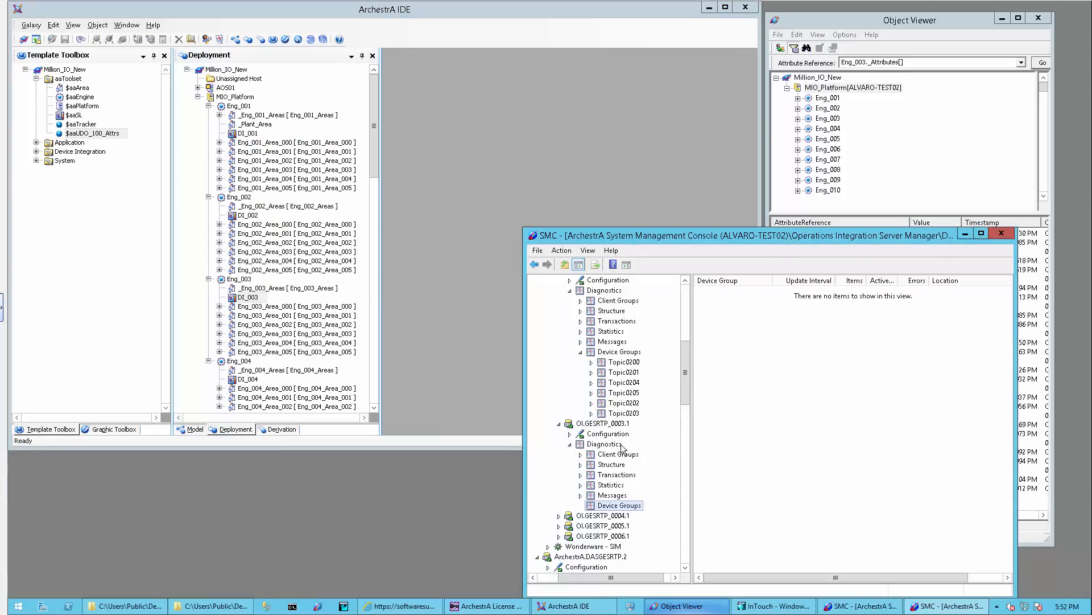
- Reload OI.GESRTP_0003.1's device groups to see Topic0300–Topic0305, then collapse the 0003.1, 0002.1 and 0001.1 branches
{"action": "left_click", "coordinate": [618, 506]}
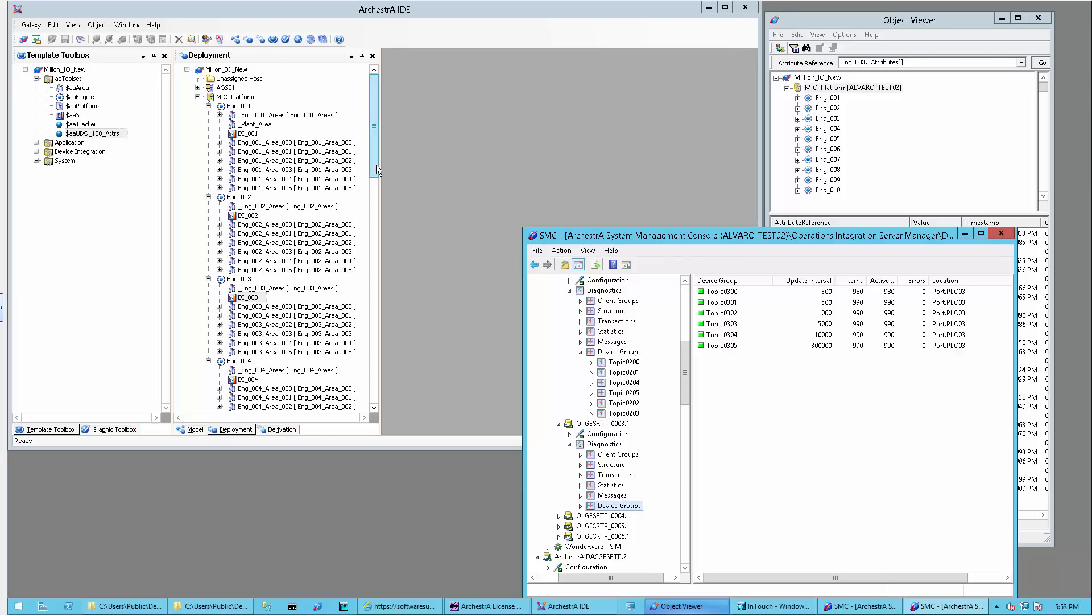
{"action": "left_click_drag", "start_coordinate": [377, 165], "coordinate": [384, 193]}
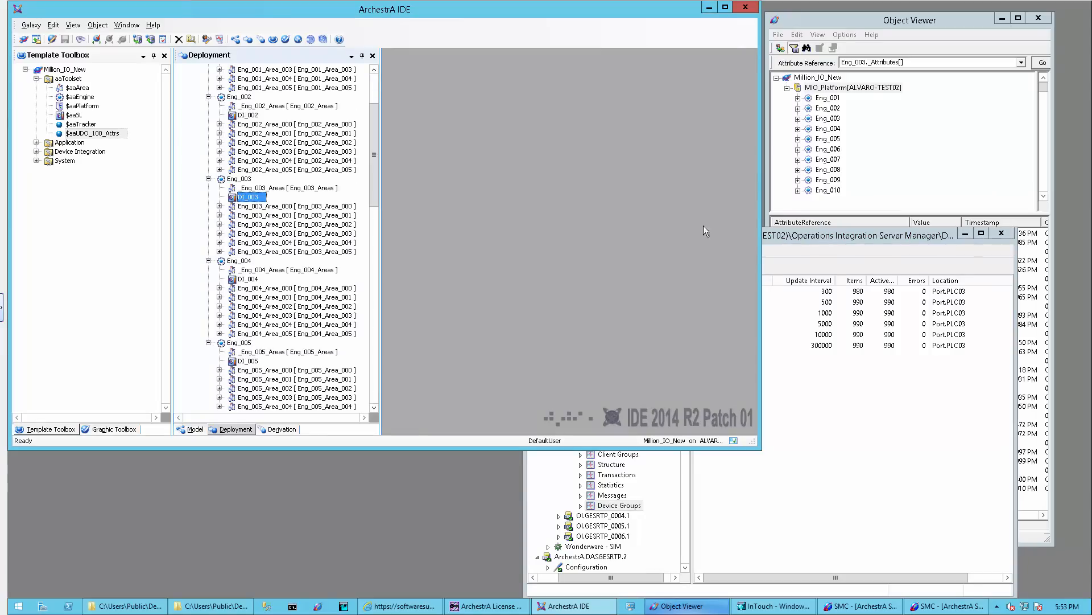
{"action": "left_click", "coordinate": [785, 235]}
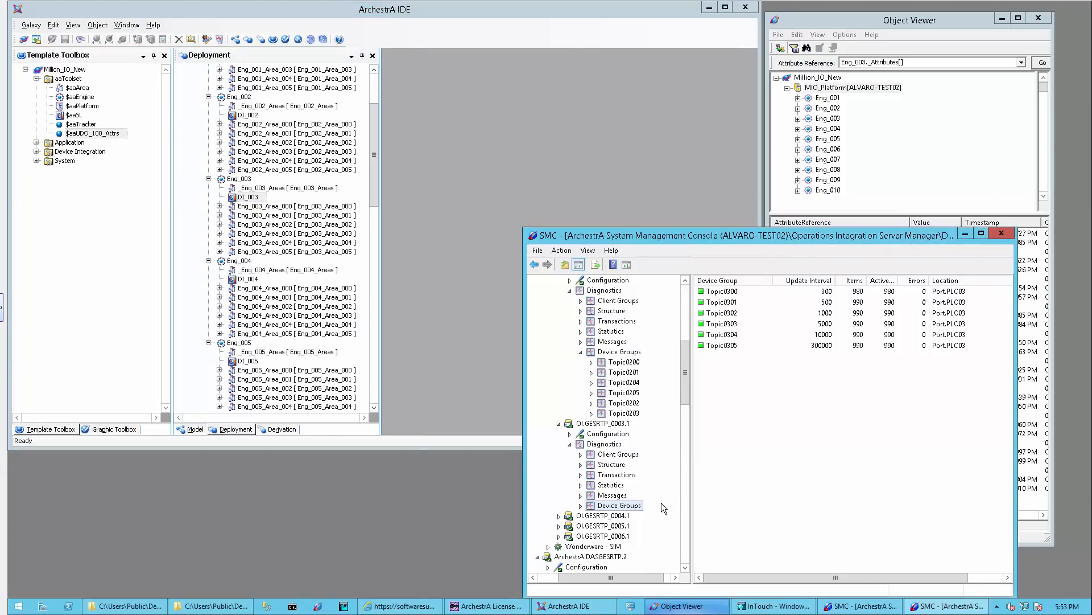
{"action": "left_click", "coordinate": [561, 424]}
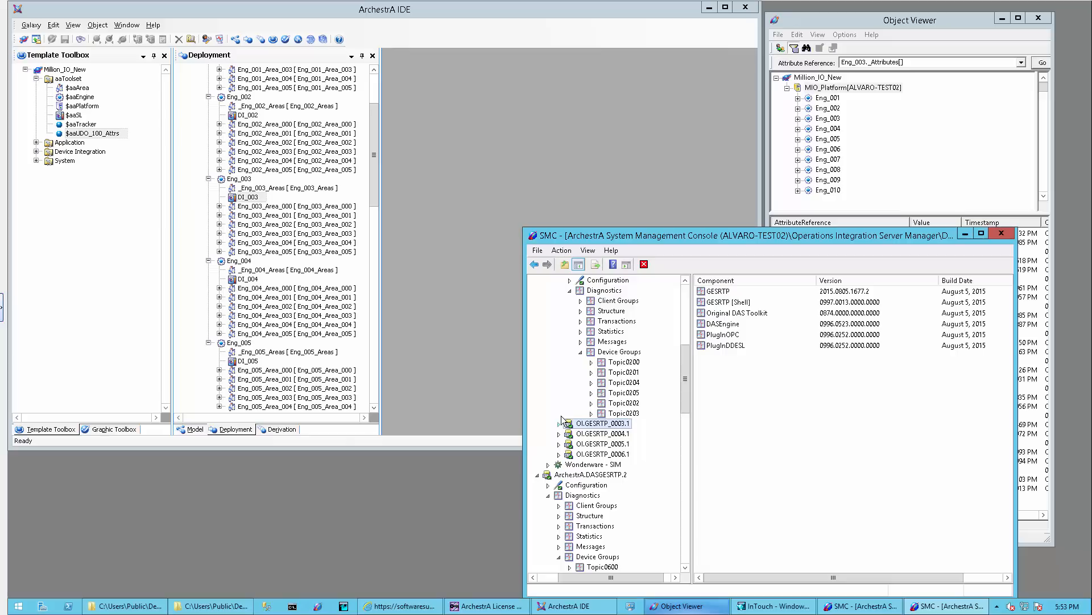
{"action": "scroll", "coordinate": [687, 361], "scroll_direction": "up", "scroll_amount": 3}
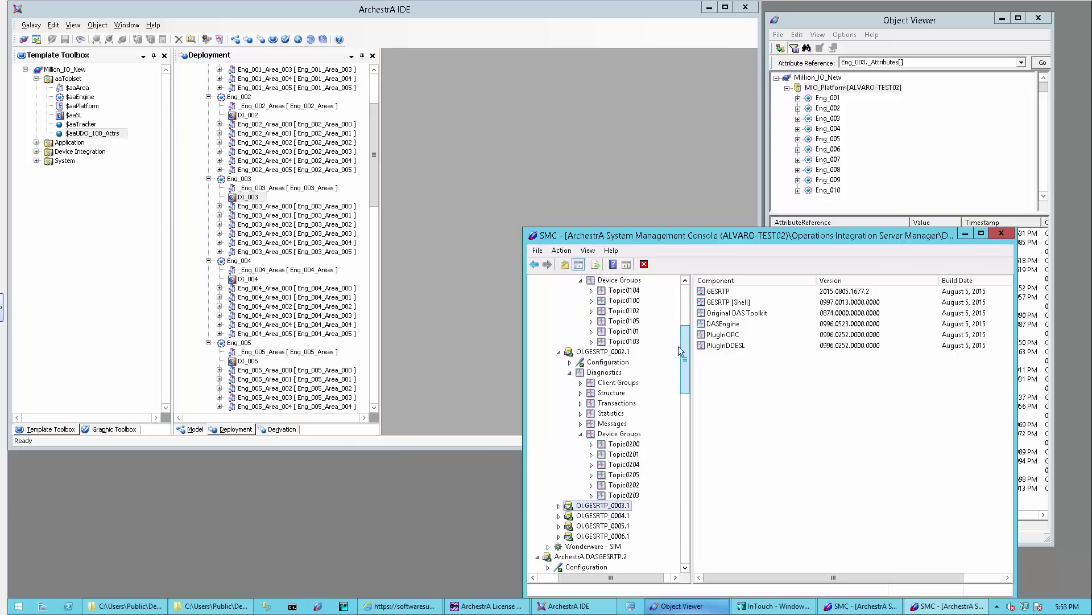
{"action": "left_click", "coordinate": [560, 352]}
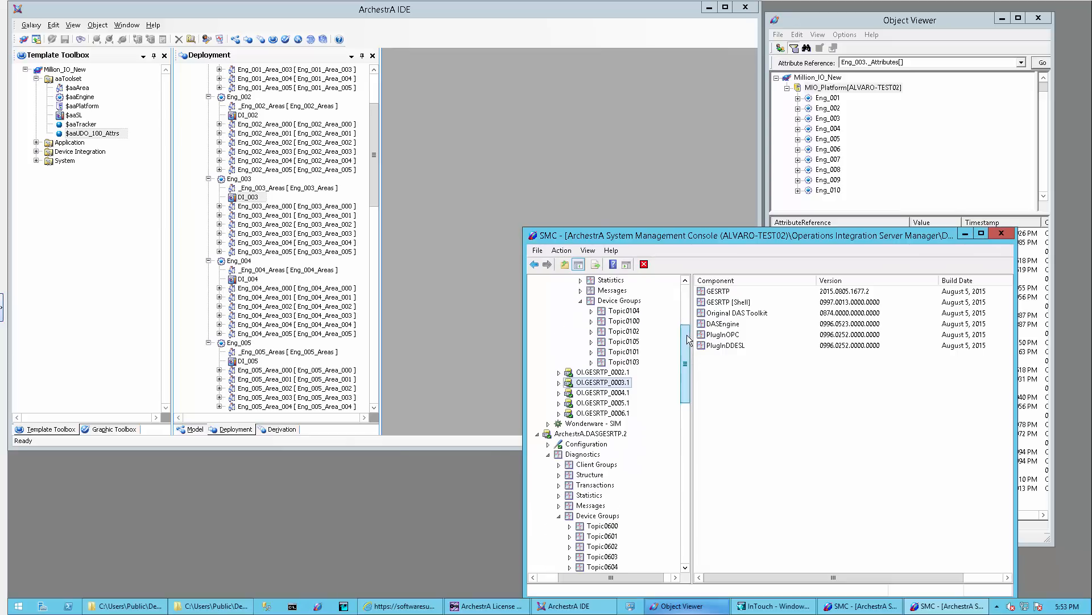
{"action": "scroll", "coordinate": [686, 354], "scroll_direction": "up", "scroll_amount": 3}
{"action": "left_click", "coordinate": [561, 282]}
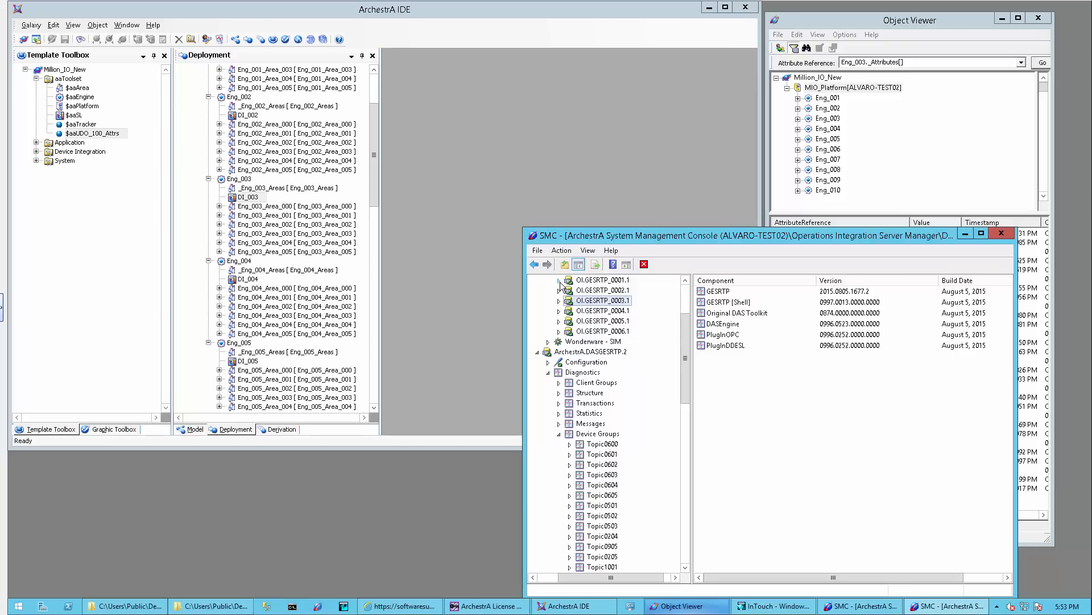
{"action": "scroll", "coordinate": [684, 333], "scroll_direction": "up", "scroll_amount": 3}
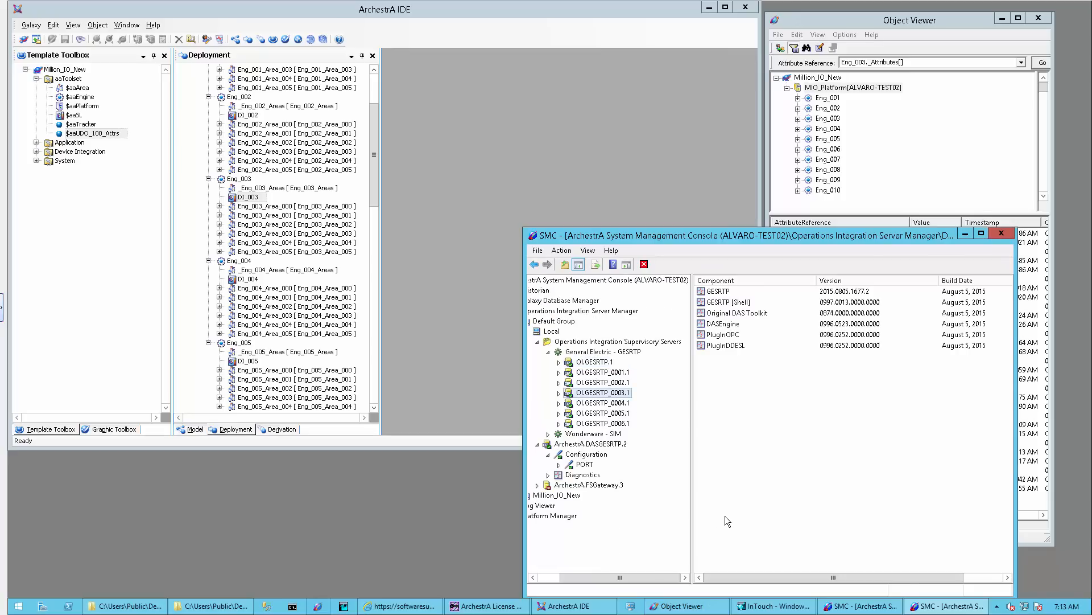
- Start deactivating ArchestrA.DASGESRTP.2, answer the confirmation, and check the Object Viewer watch list
{"action": "right_click", "coordinate": [607, 446]}
{"action": "left_click", "coordinate": [638, 452]}
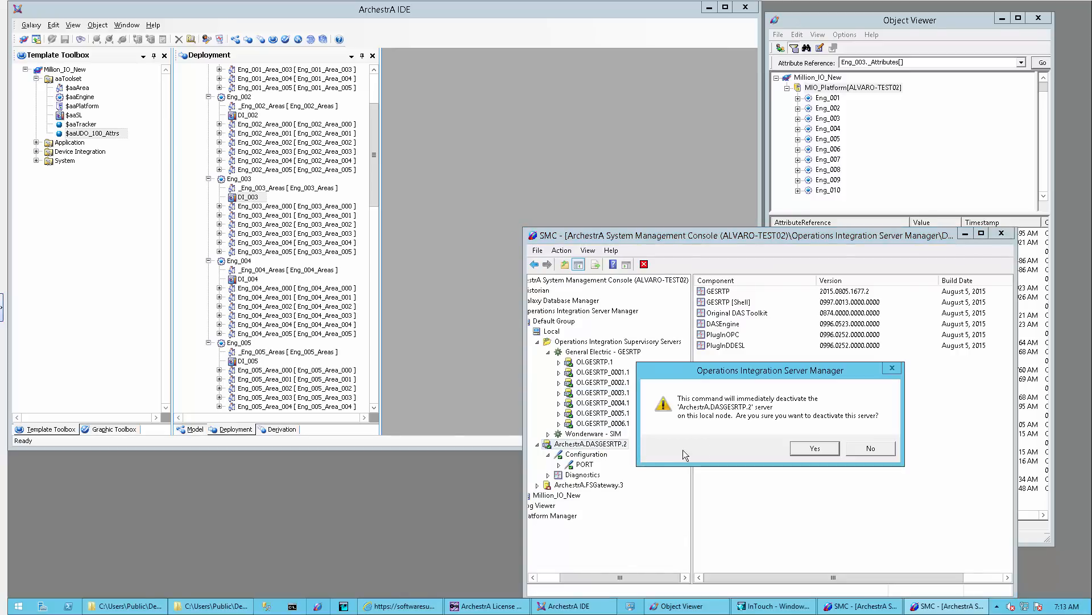
{"action": "left_click", "coordinate": [809, 452]}
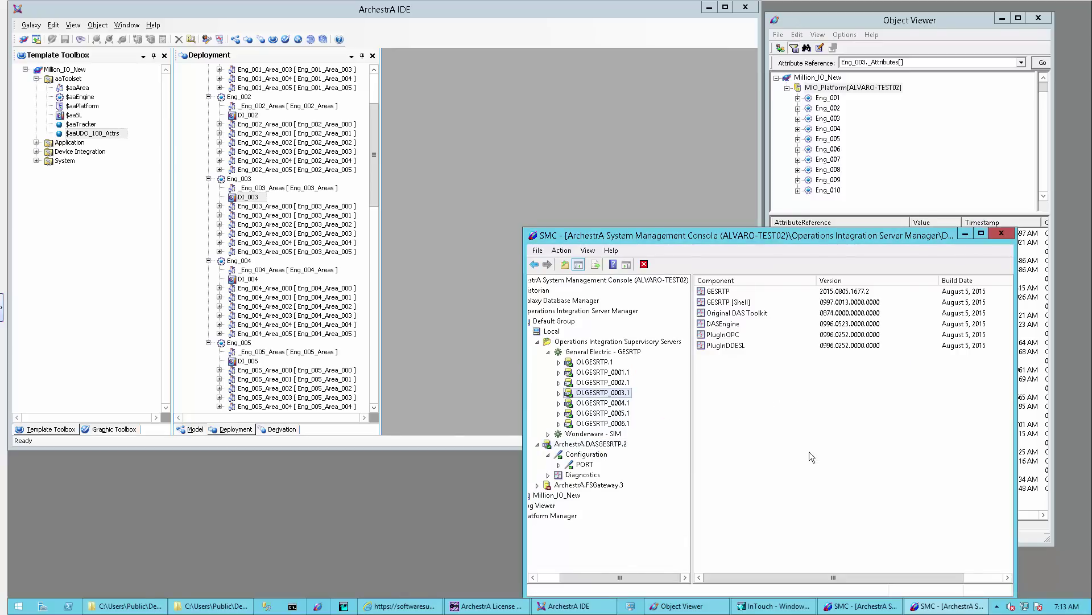
{"action": "left_click", "coordinate": [985, 47]}
{"action": "left_click_drag", "start_coordinate": [906, 514], "coordinate": [913, 514]}
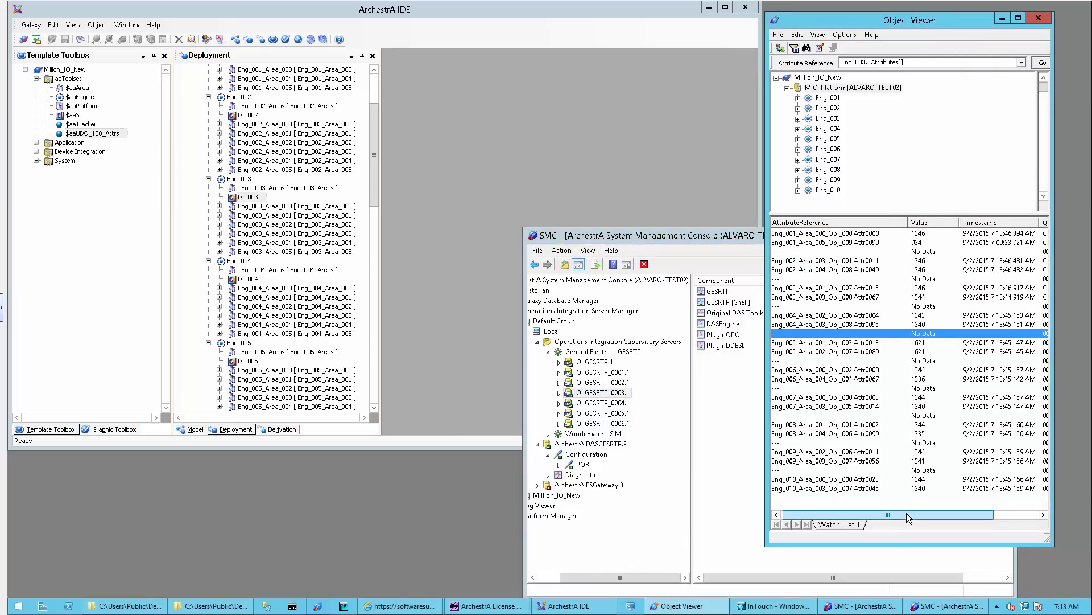
{"action": "left_click", "coordinate": [856, 517]}
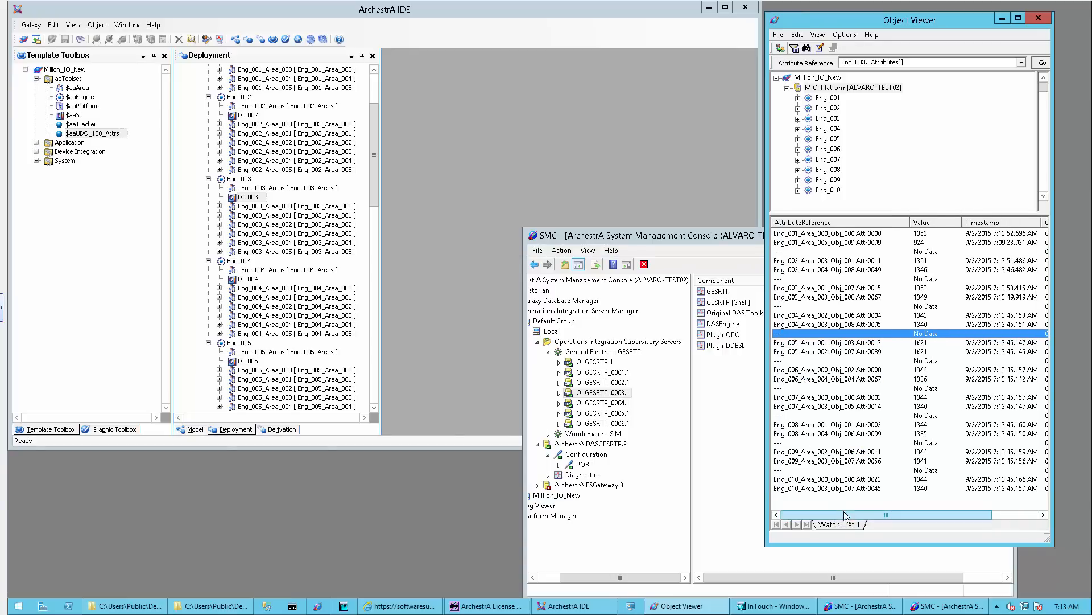
{"action": "left_click_drag", "start_coordinate": [885, 516], "coordinate": [931, 518]}
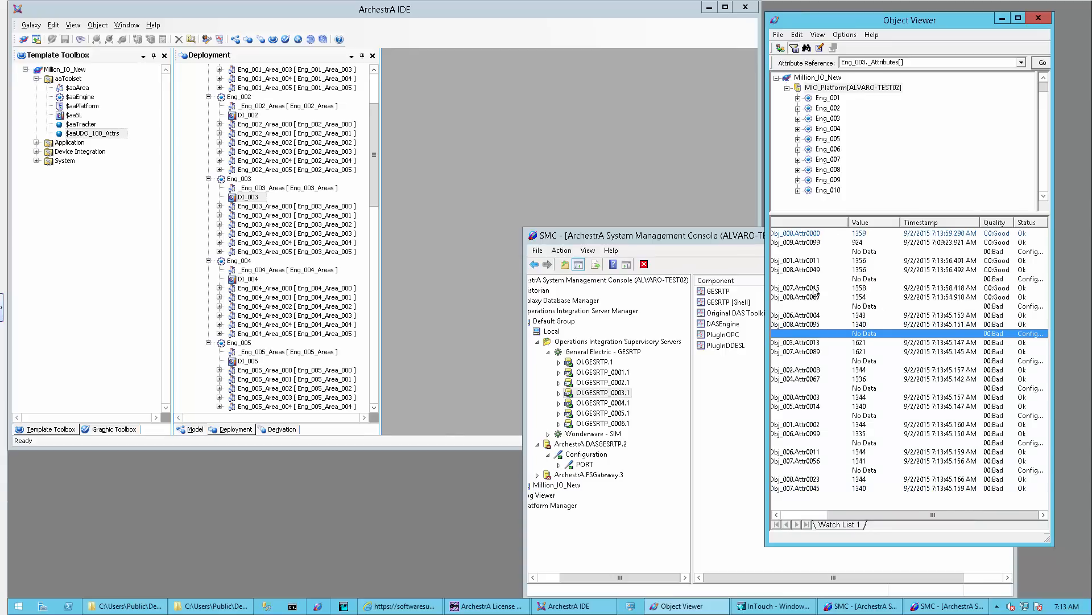
{"action": "left_click_drag", "start_coordinate": [915, 515], "coordinate": [854, 518]}
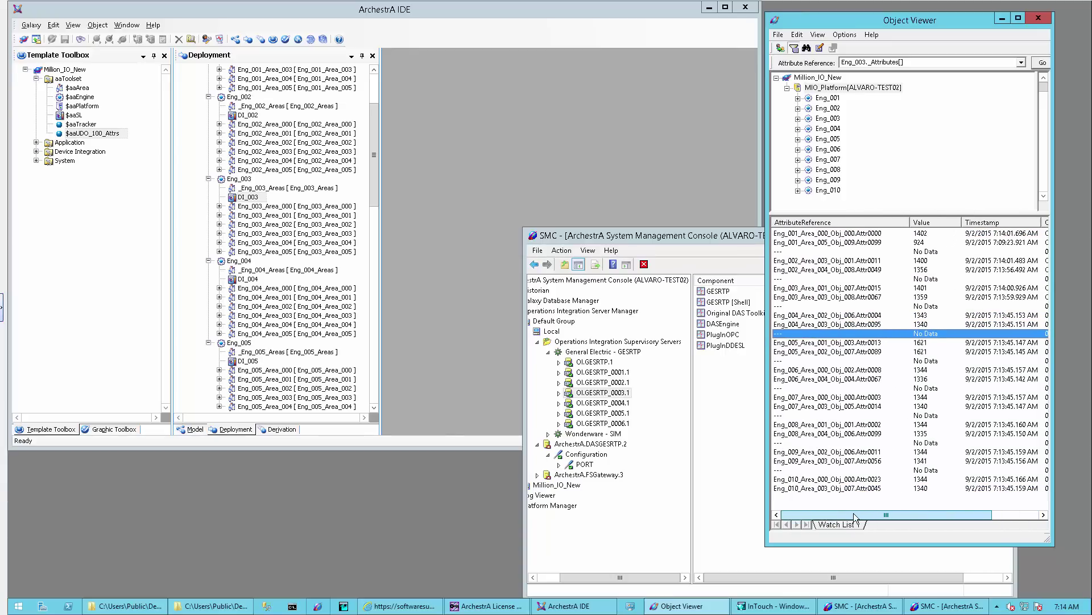
- Deactivate the OI.GESRTP_0002.1 server instance and recheck the watched attribute values
{"action": "left_click", "coordinate": [600, 383]}
{"action": "right_click", "coordinate": [601, 386]}
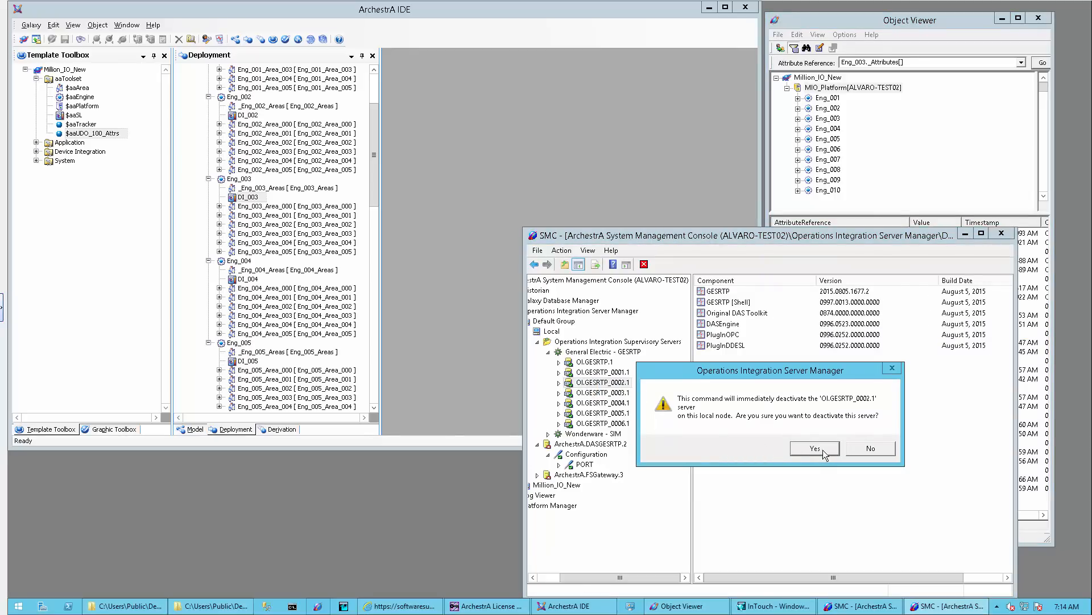
{"action": "left_click", "coordinate": [823, 450]}
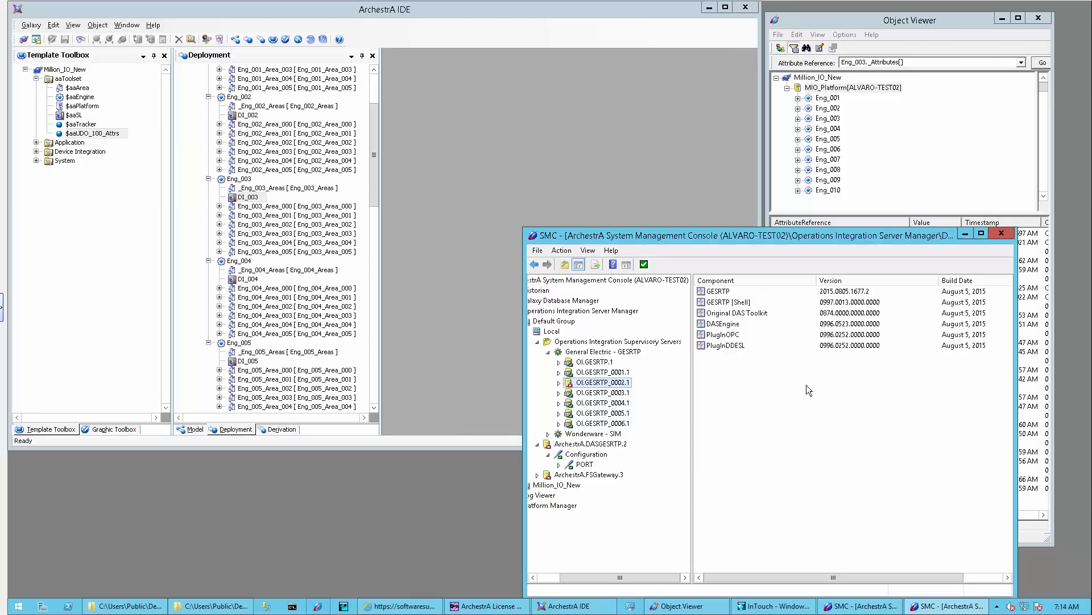
{"action": "left_click", "coordinate": [981, 188]}
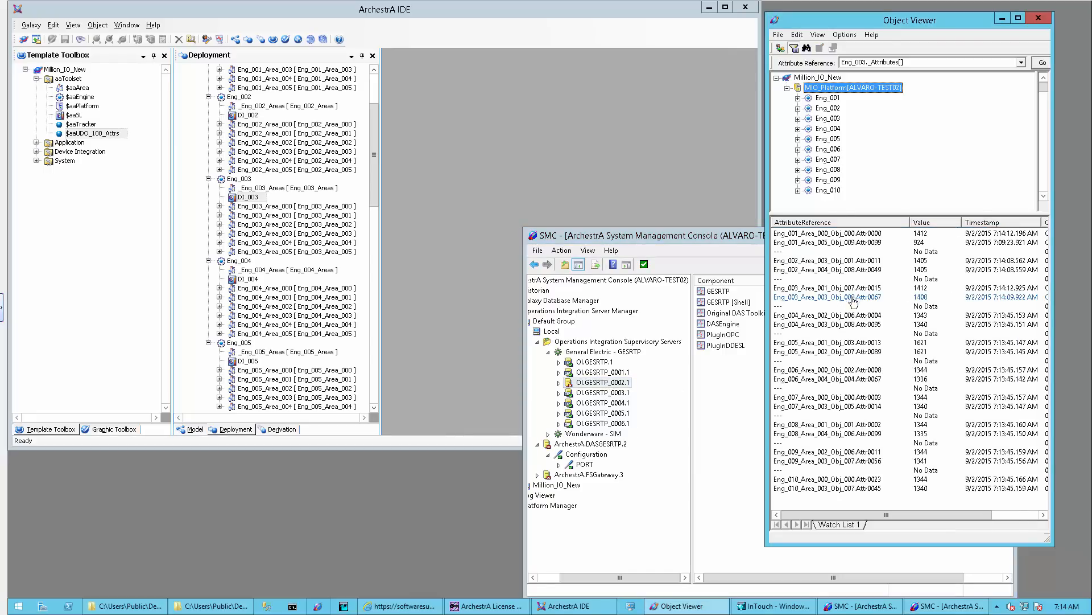
{"action": "left_click_drag", "start_coordinate": [883, 516], "coordinate": [931, 518]}
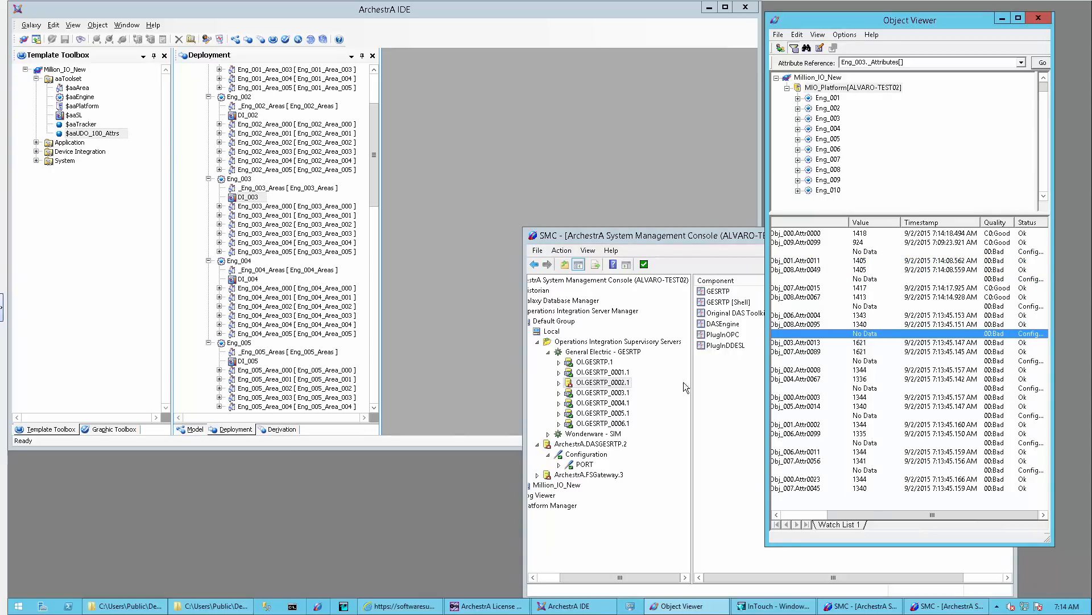
- Review the action menus on OI.GESRTP_0002.1 and ArchestrA.DASGESRTP.2 without choosing anything
{"action": "right_click", "coordinate": [578, 389]}
{"action": "key", "text": "Escape"}
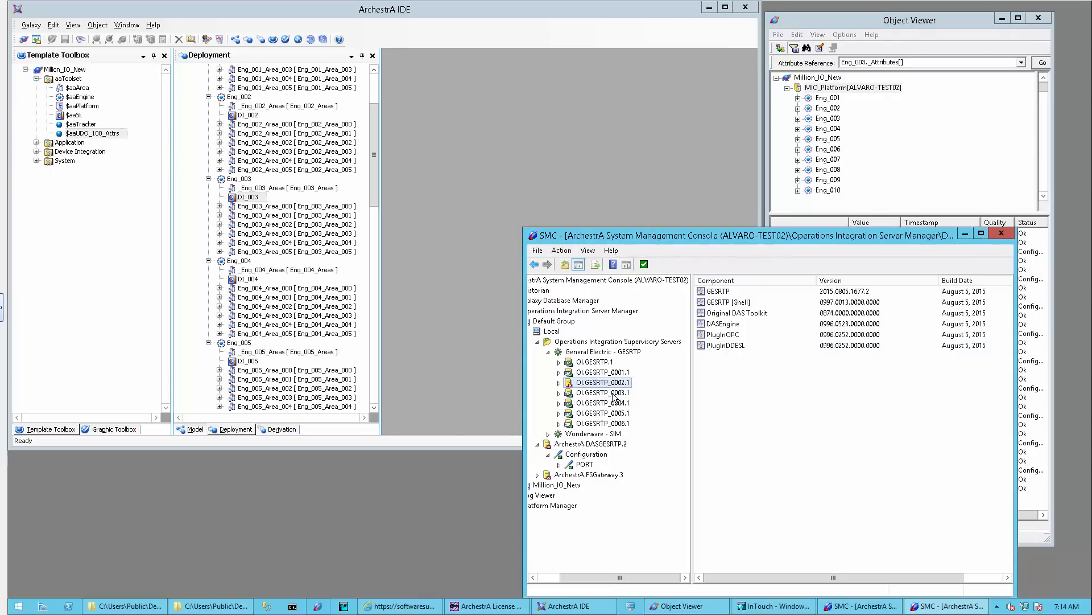
{"action": "right_click", "coordinate": [606, 445]}
{"action": "key", "text": "Escape"}
- Inspect the value and quality of several watched attributes in Object Viewer
{"action": "left_click", "coordinate": [973, 180]}
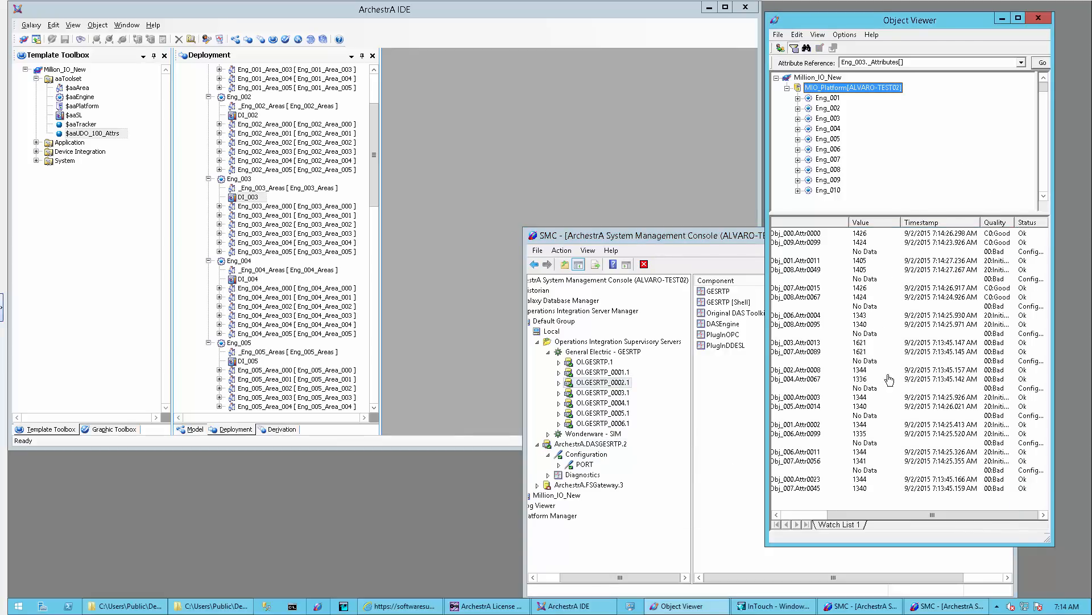
{"action": "left_click", "coordinate": [897, 434]}
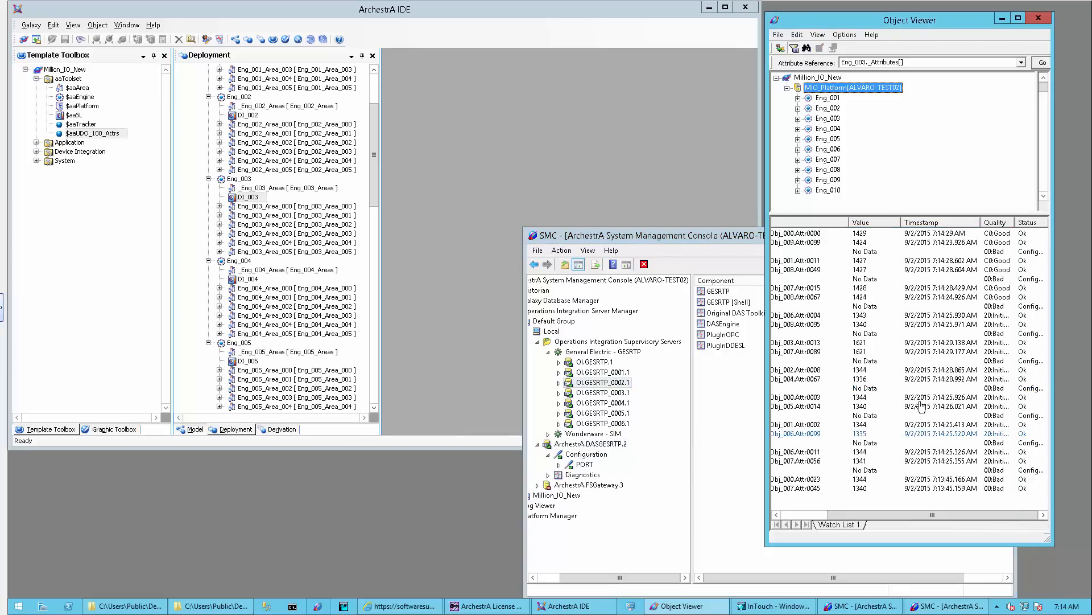
{"action": "left_click", "coordinate": [909, 425]}
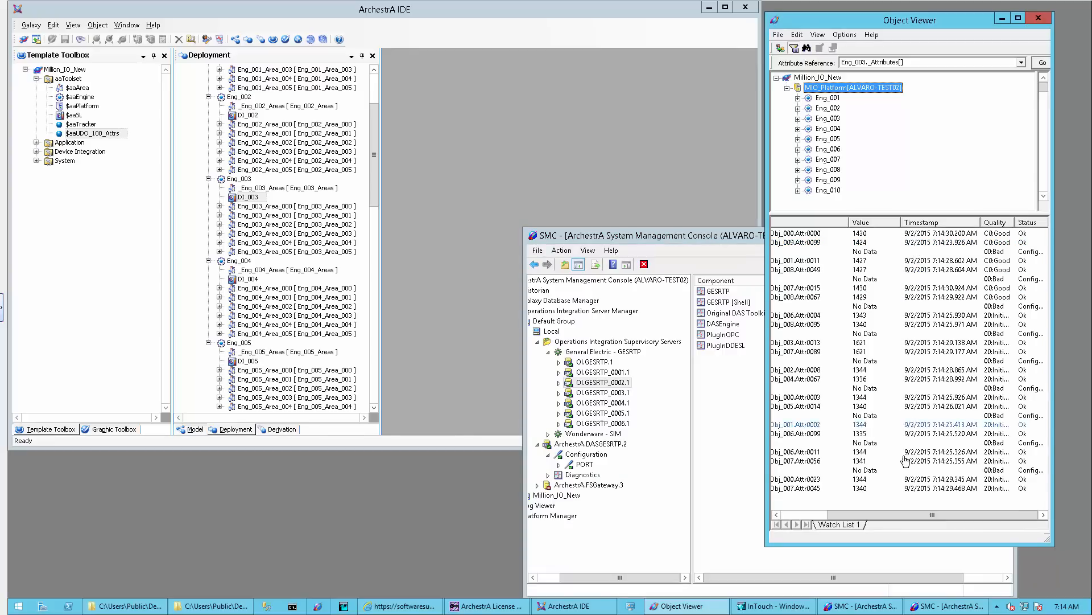
{"action": "left_click", "coordinate": [909, 461]}
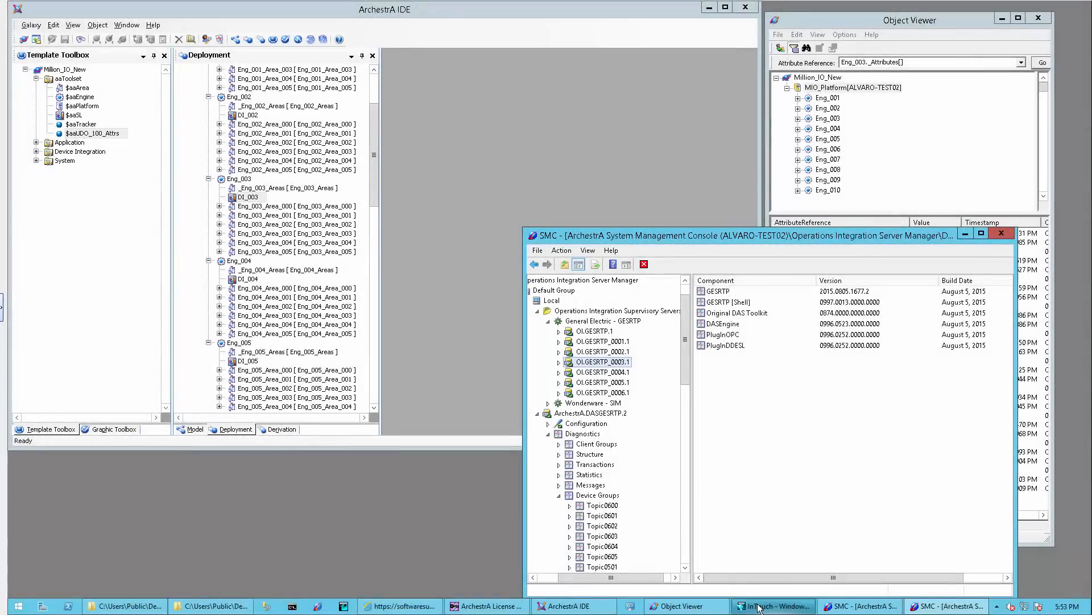
- In WindowMaker open Special > Access Names and bring up P01_T0100 for editing
{"action": "left_click", "coordinate": [772, 605]}
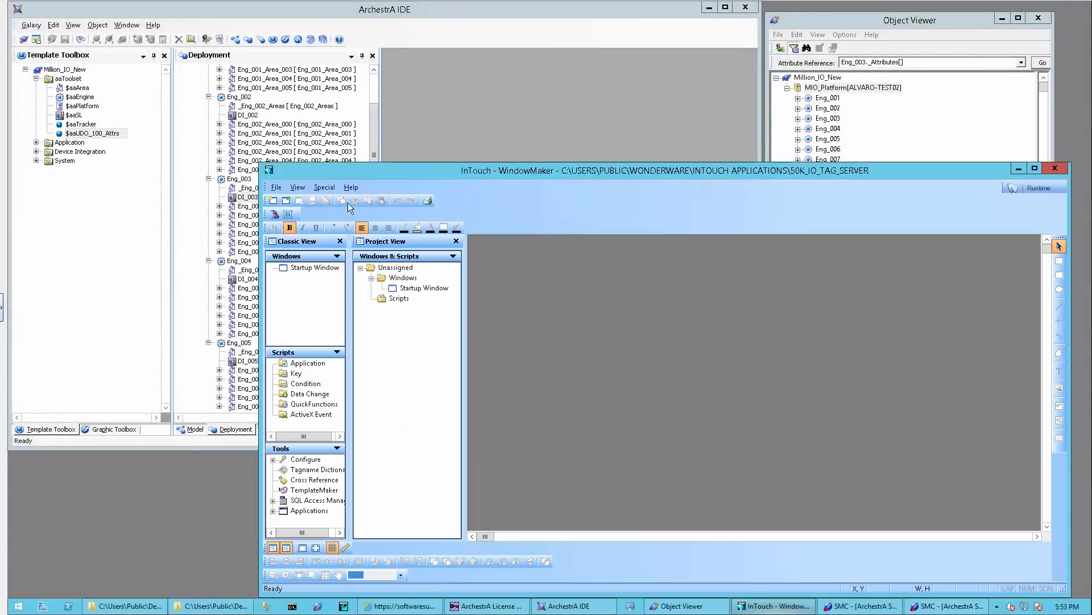
{"action": "left_click", "coordinate": [324, 187]}
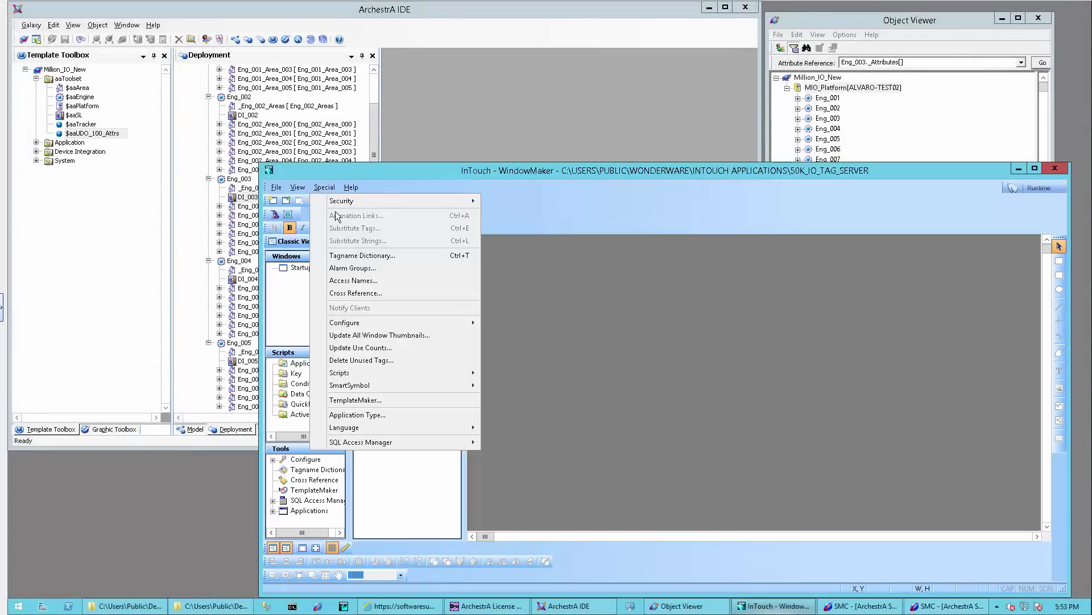
{"action": "left_click", "coordinate": [378, 282]}
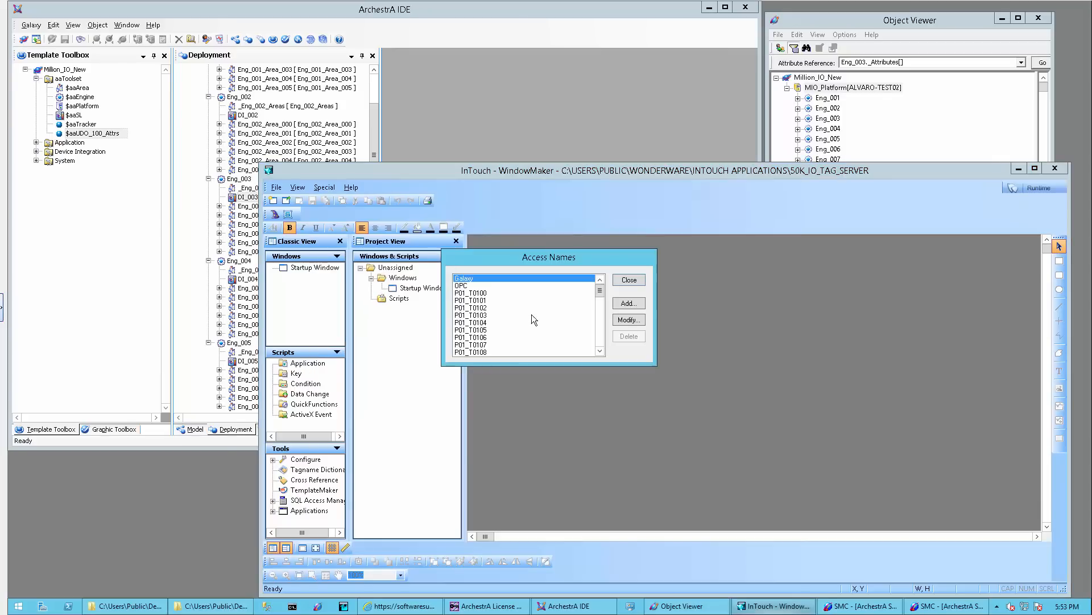
{"action": "double_click", "coordinate": [474, 294]}
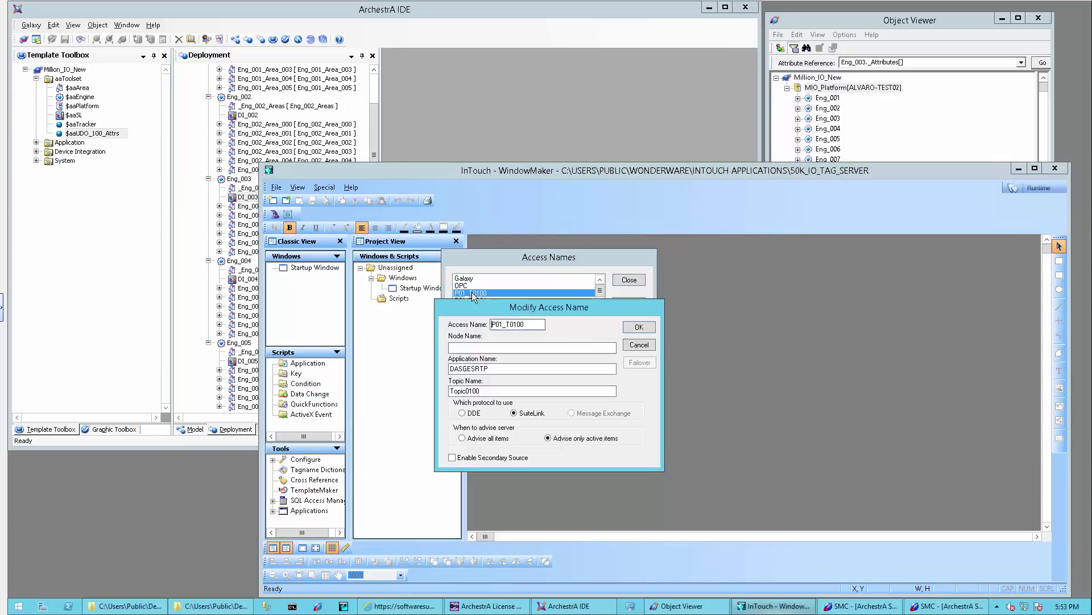
- Select its DASGESRTP application name for GESRTP_0001, discard the edit, close the list and check Object Viewer
{"action": "double_click", "coordinate": [501, 368]}
{"action": "type", "text": "GESRTP_0001"}
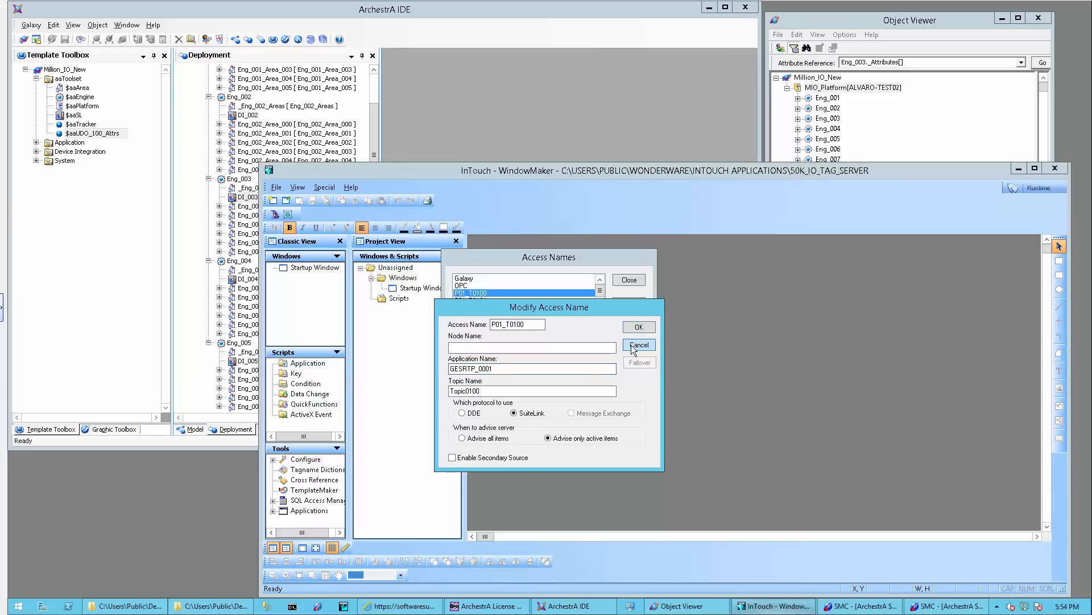
{"action": "left_click", "coordinate": [634, 348]}
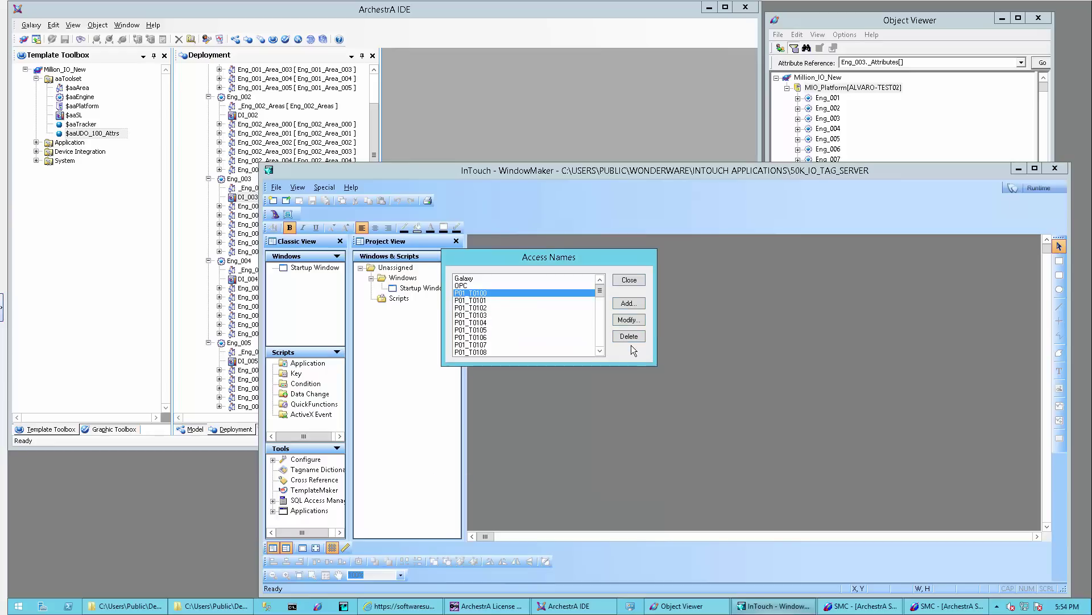
{"action": "left_click", "coordinate": [629, 281]}
{"action": "left_click", "coordinate": [817, 21]}
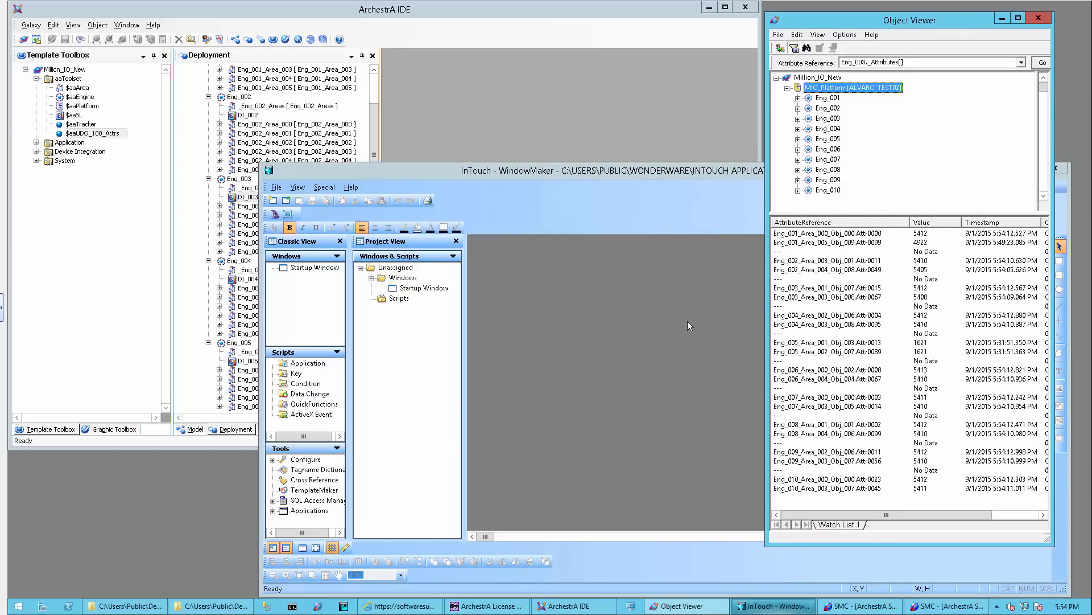
- Bring forward the SMC windows showing PLCPlatform06's parameters and OI.GESRTP_0003.1's components
{"action": "left_click", "coordinate": [859, 606]}
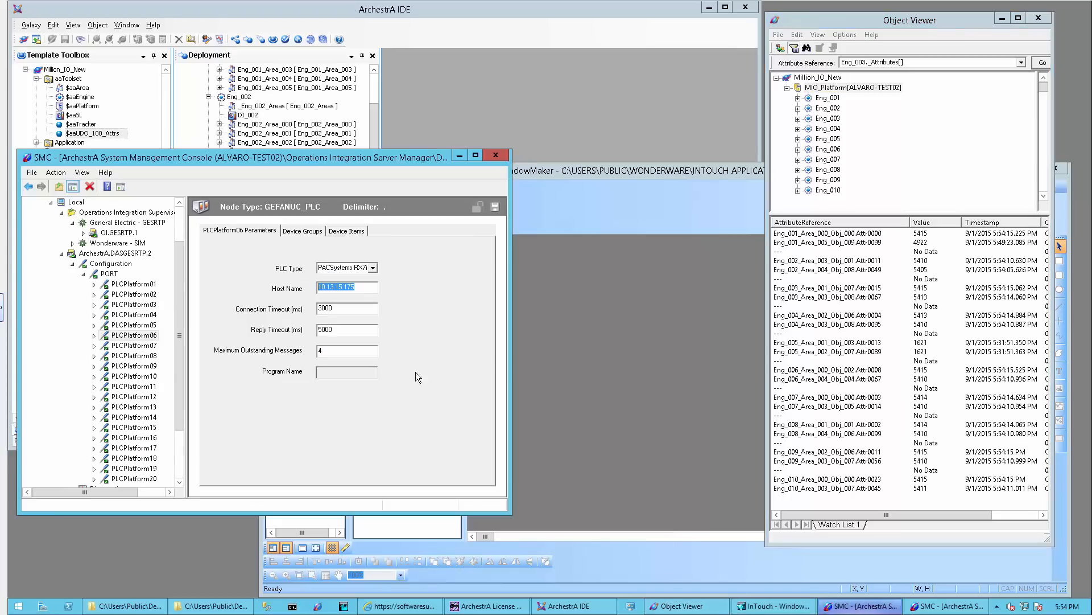
{"action": "left_click", "coordinate": [946, 604]}
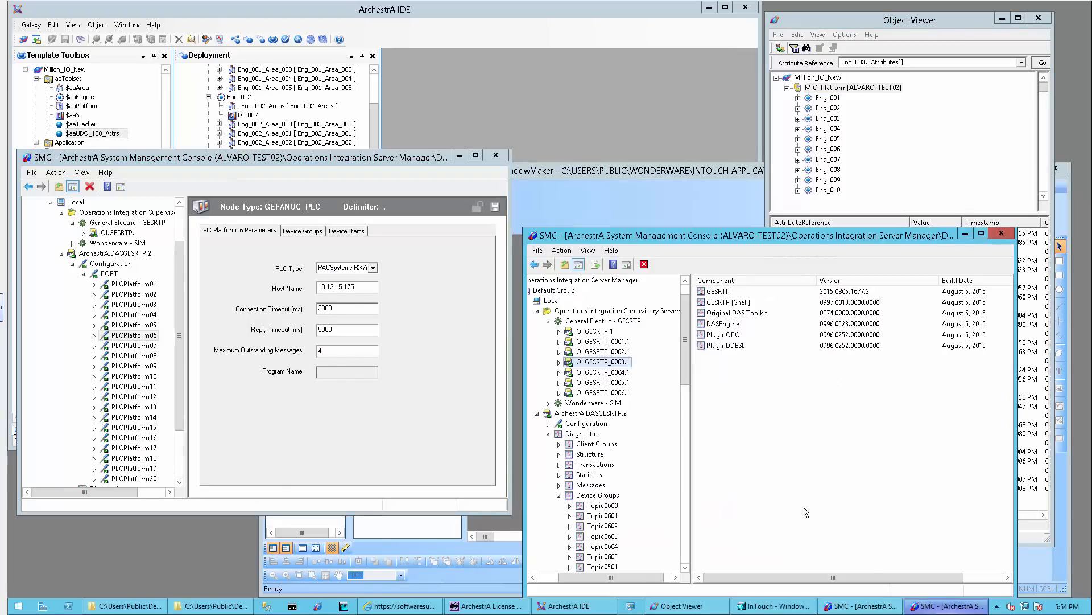